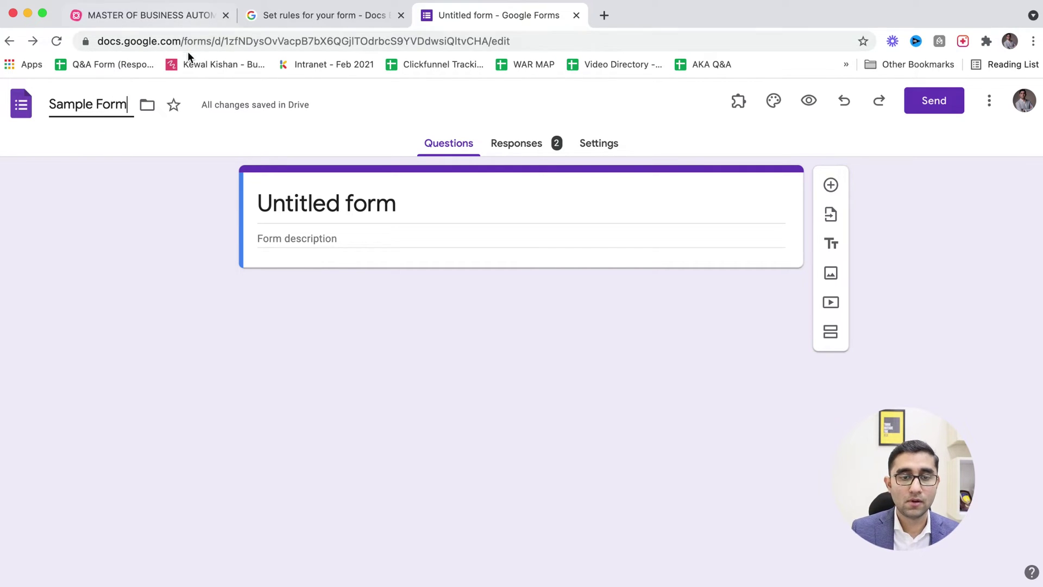
- Title the form 'Sample Form' and add two questions titled Name and Email Address
left_click(308, 196)
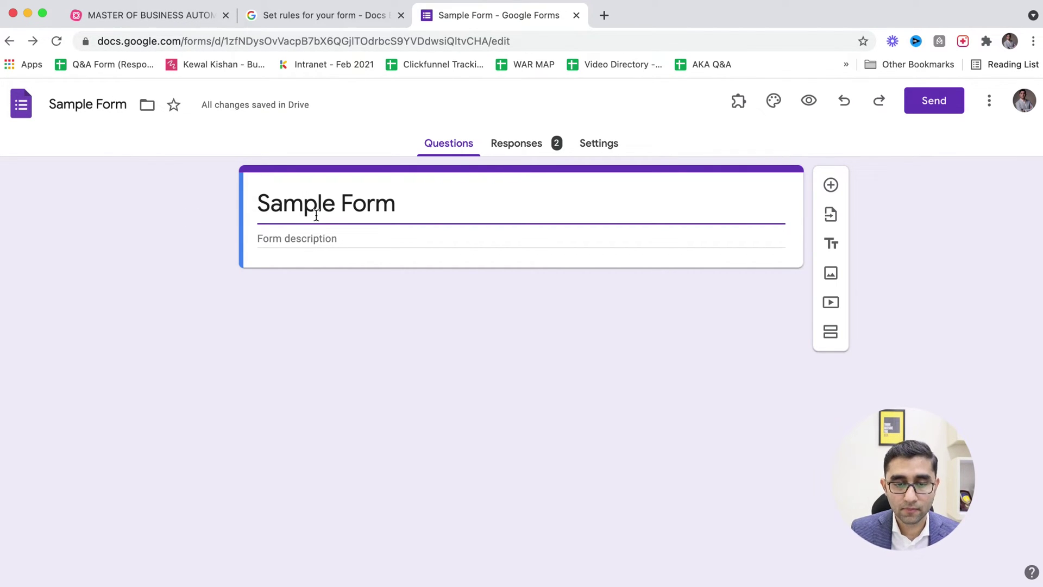
left_click(834, 186)
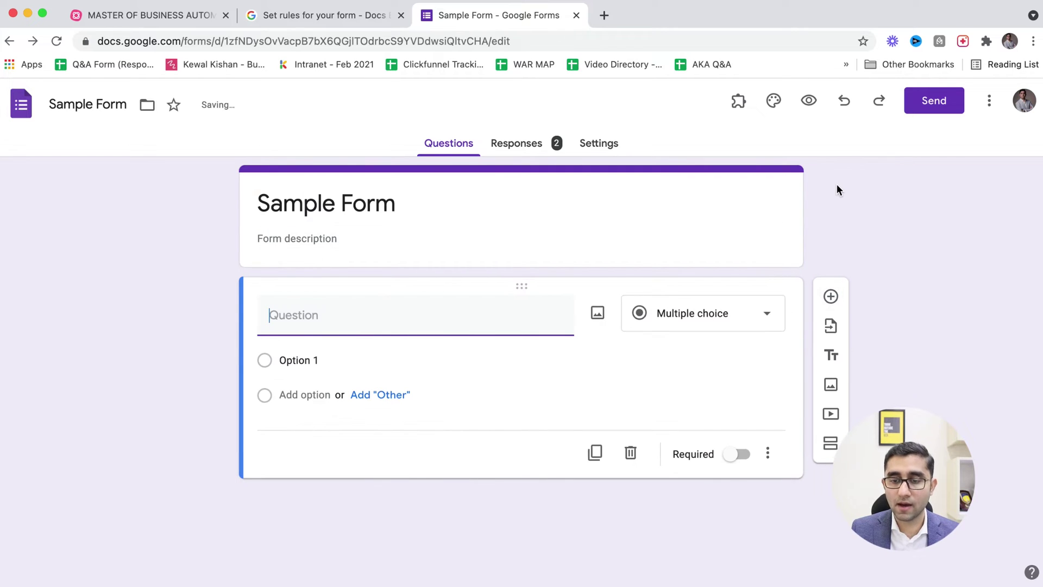
type("Name")
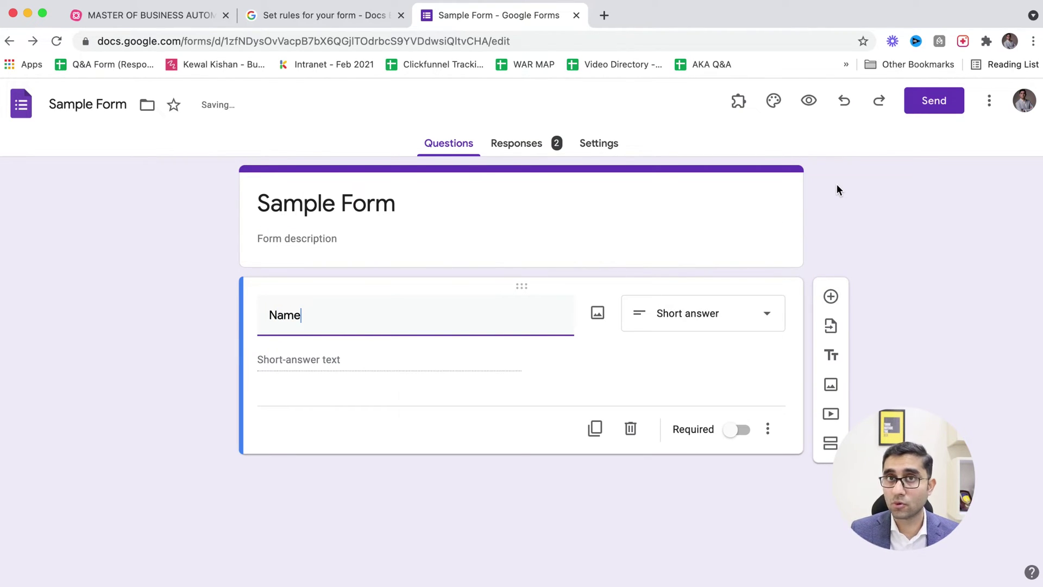
left_click(830, 296)
type("Email Addre")
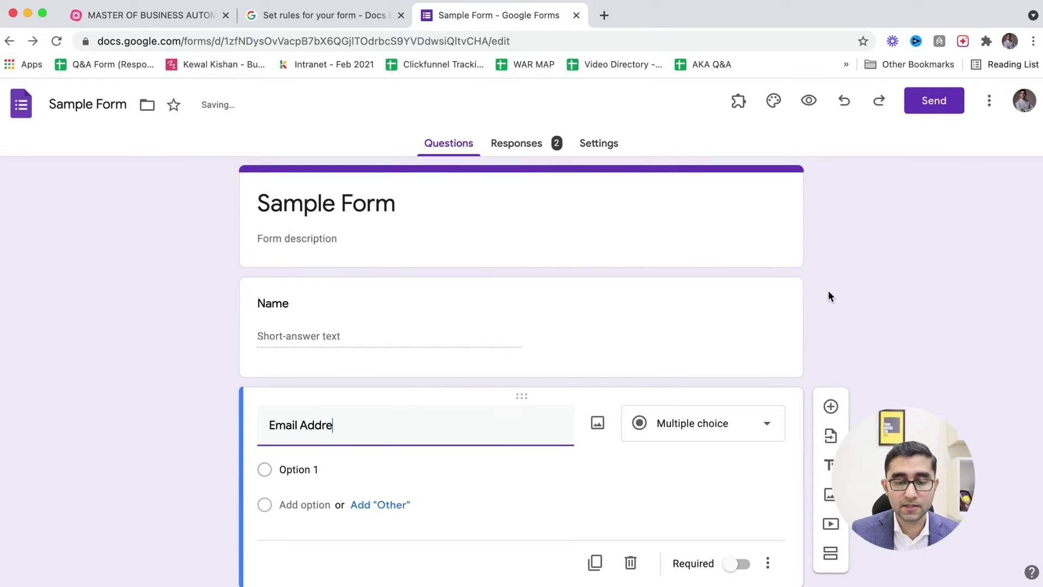
type("ss")
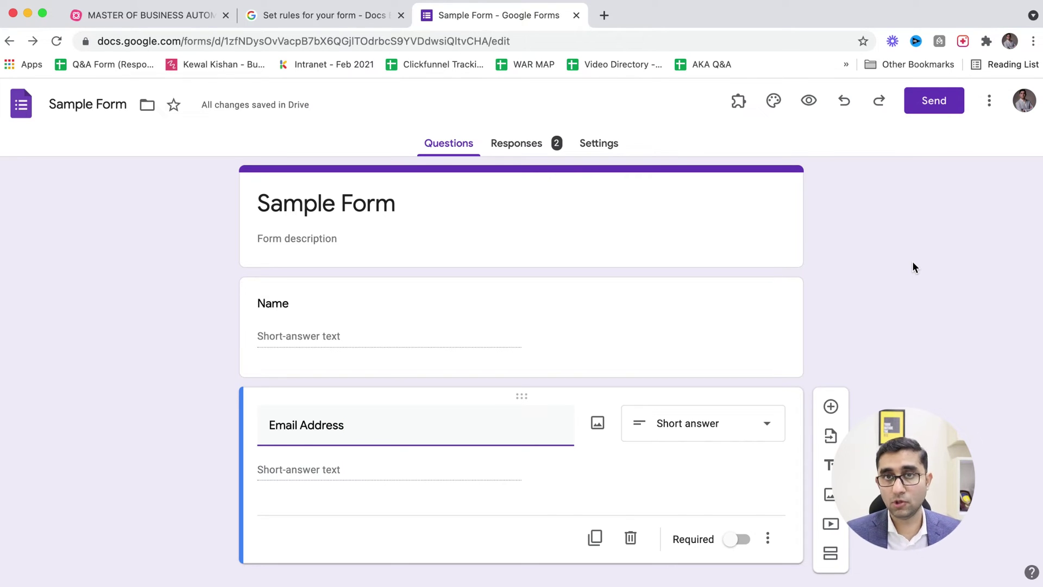
- Mark the Name question as required and check it in the form preview
left_click(608, 353)
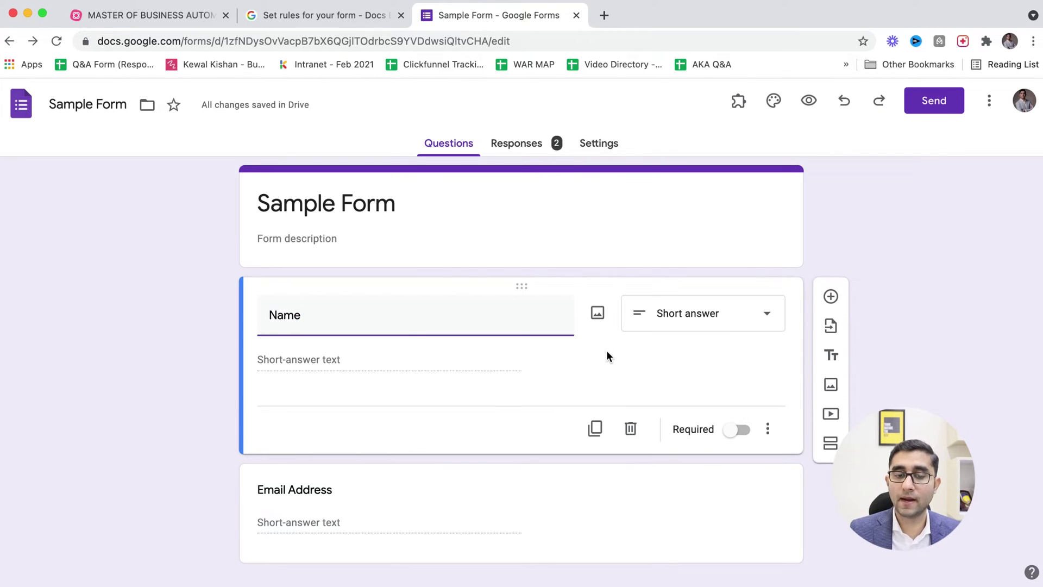
left_click(739, 431)
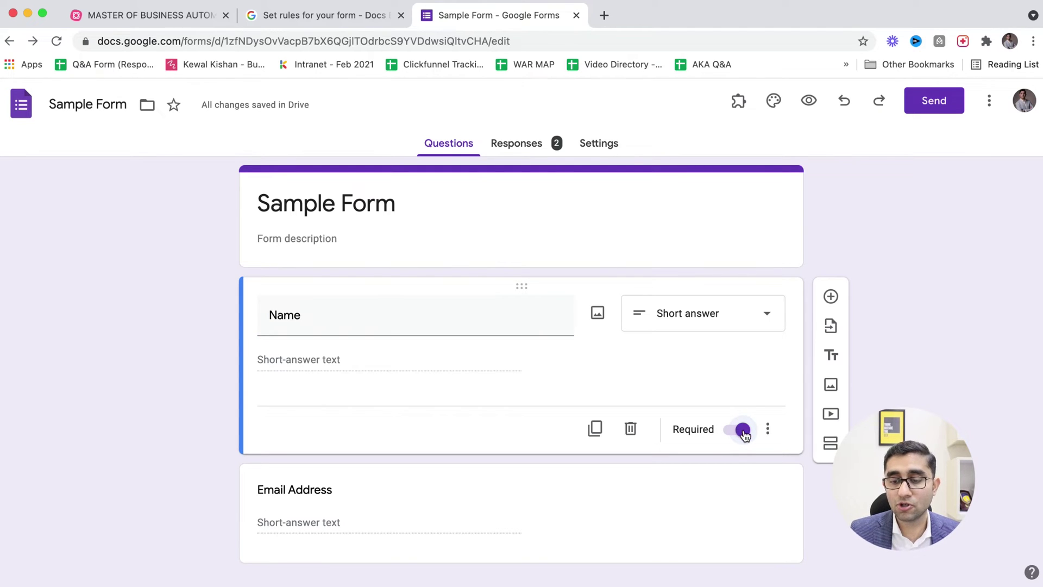
left_click(809, 103)
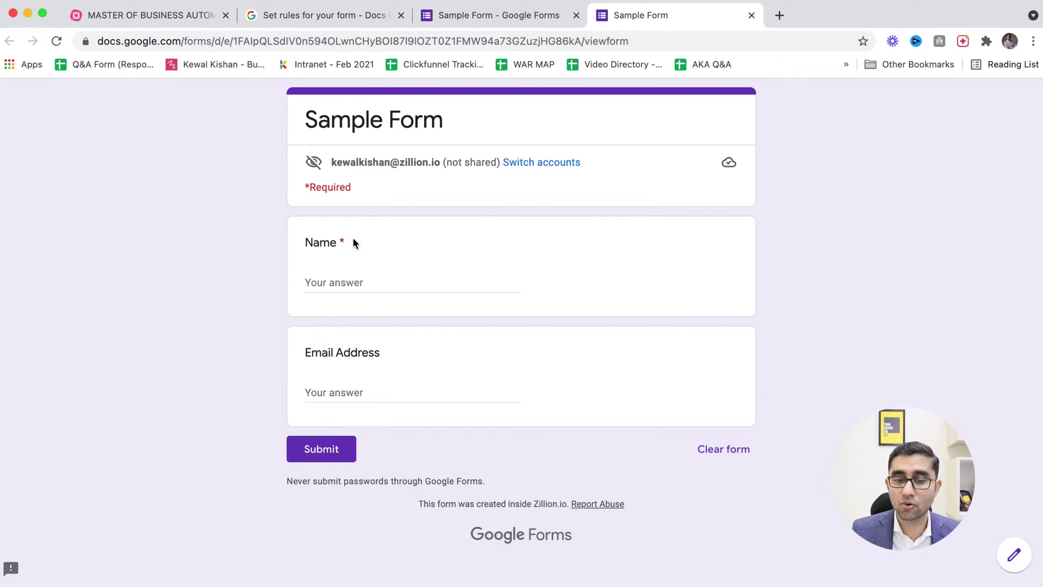
left_click(500, 15)
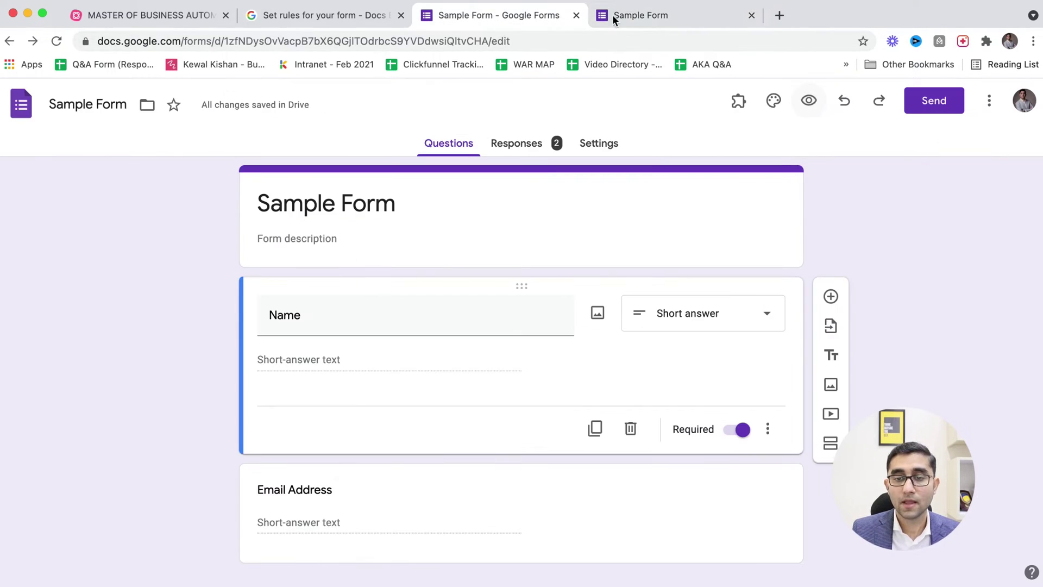
left_click(751, 16)
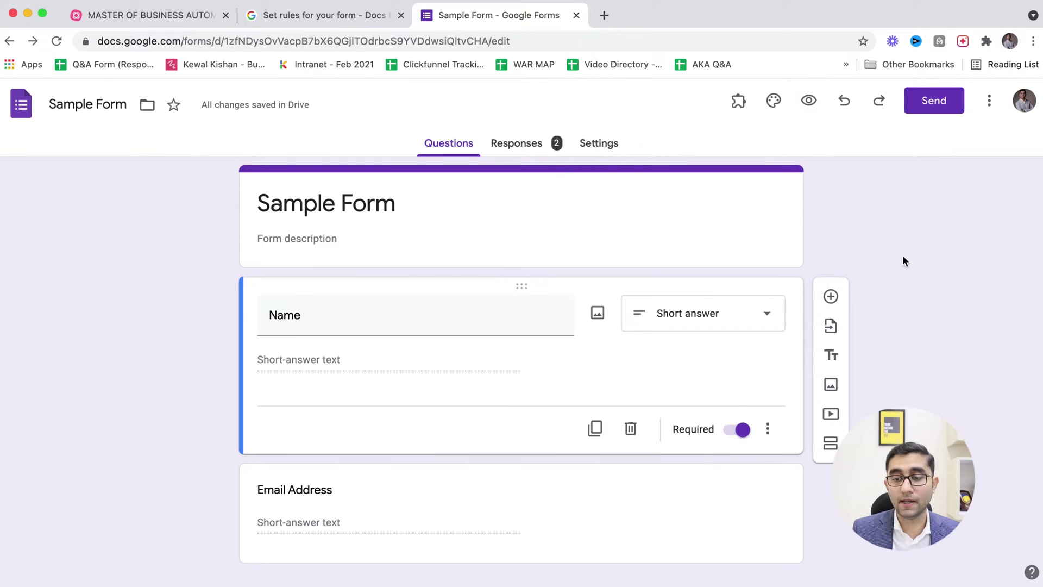
scroll(902, 255, "down", 1)
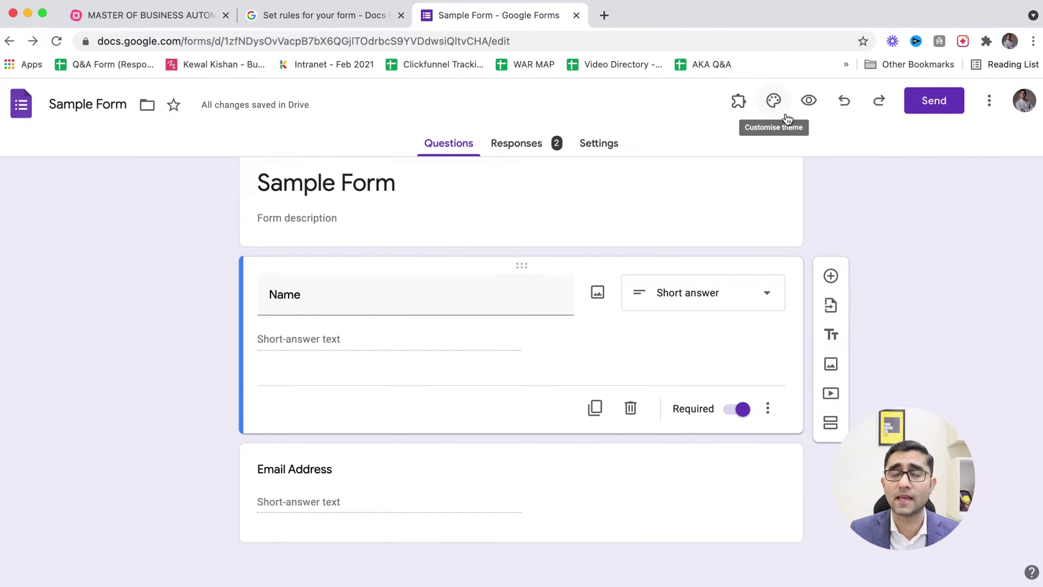
- Turn on response validation for the Email Address question
left_click(361, 492)
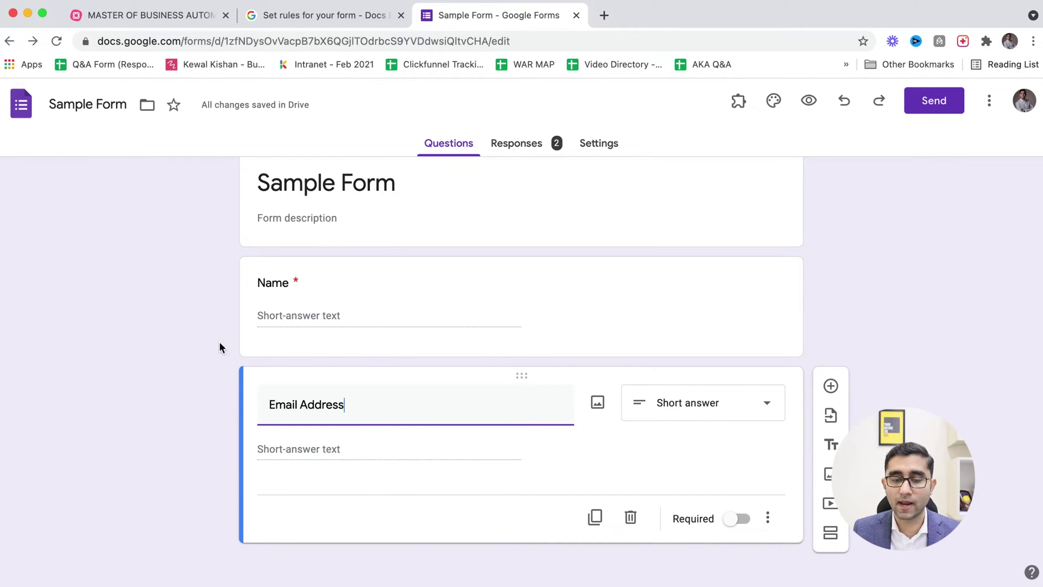
left_click(770, 519)
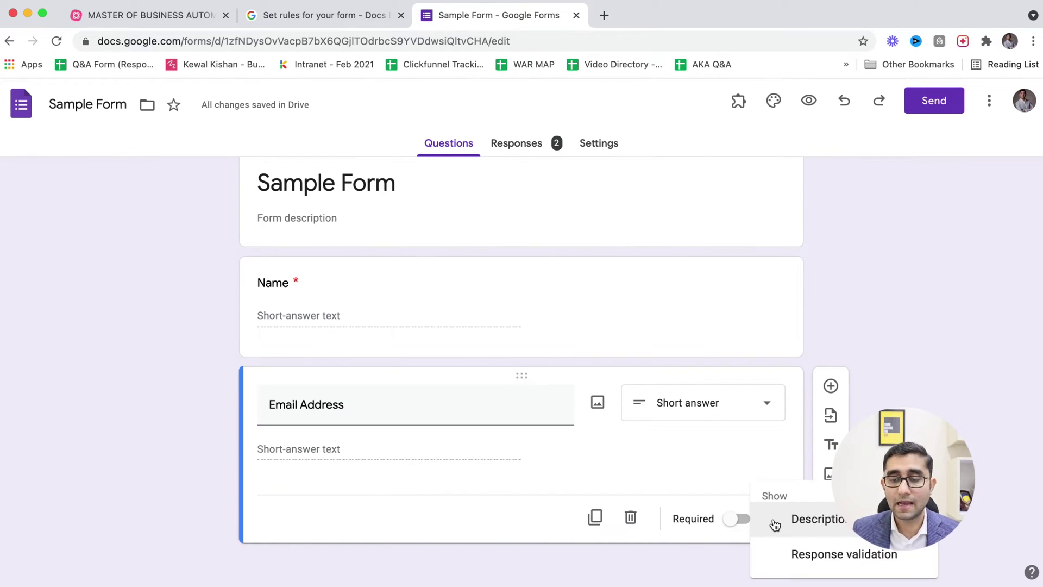
left_click(723, 533)
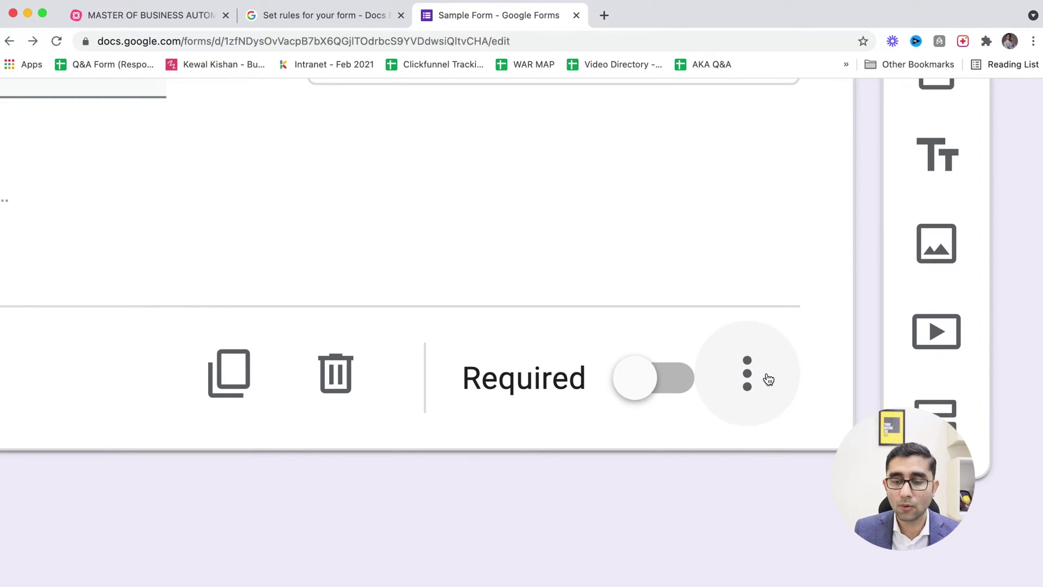
left_click(766, 378)
scroll(764, 415, "right", 2)
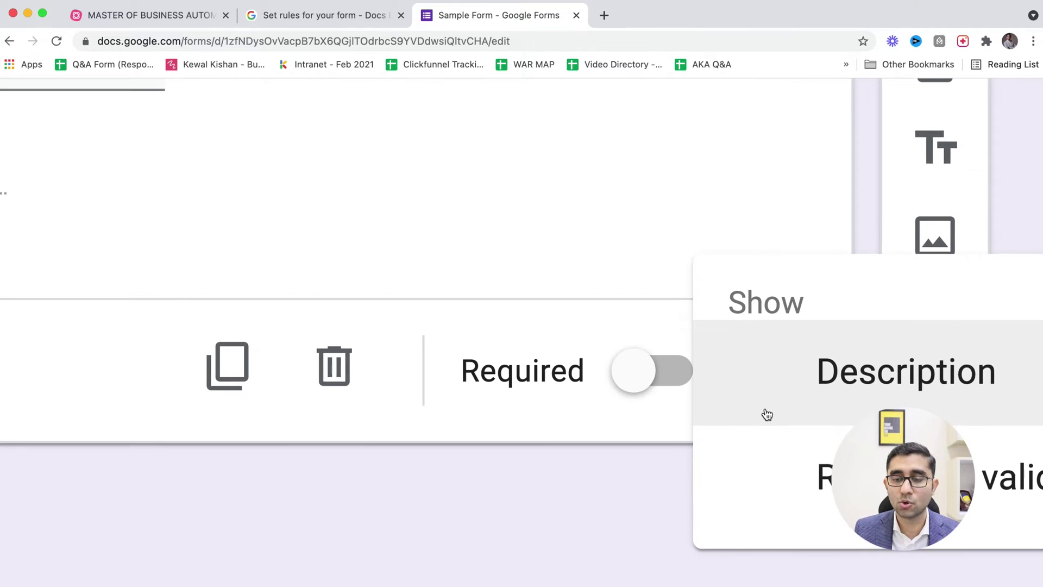
scroll(764, 414, "right", 10)
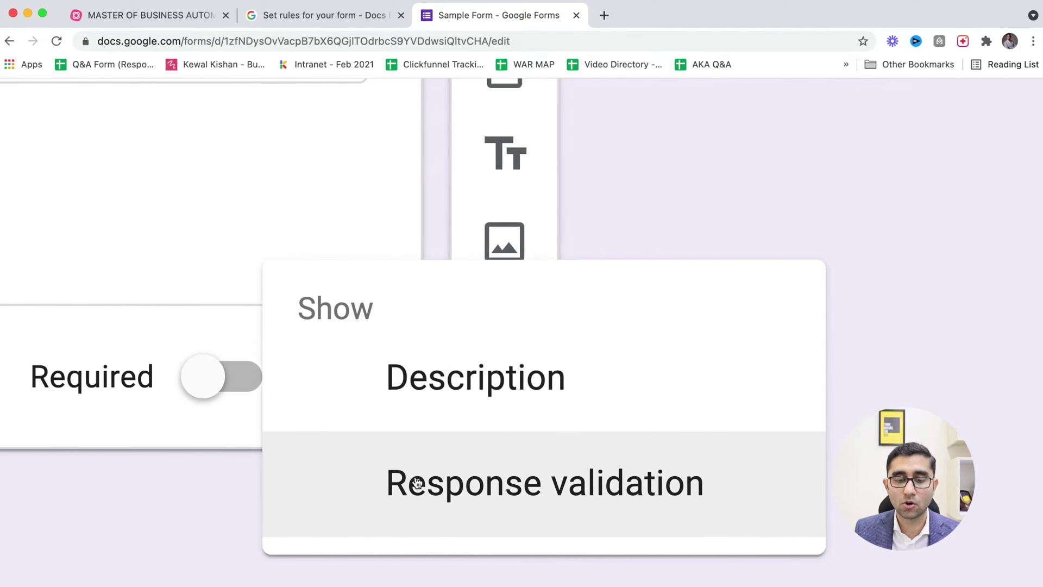
left_click(532, 483)
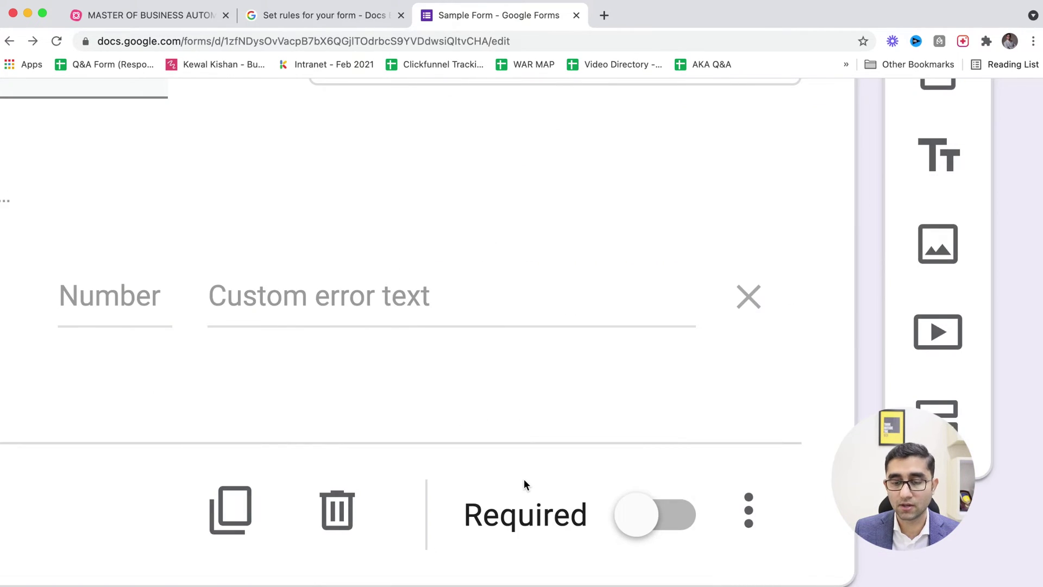
- Set the validation rule to Text with the Email condition
scroll(524, 478, "down", 3)
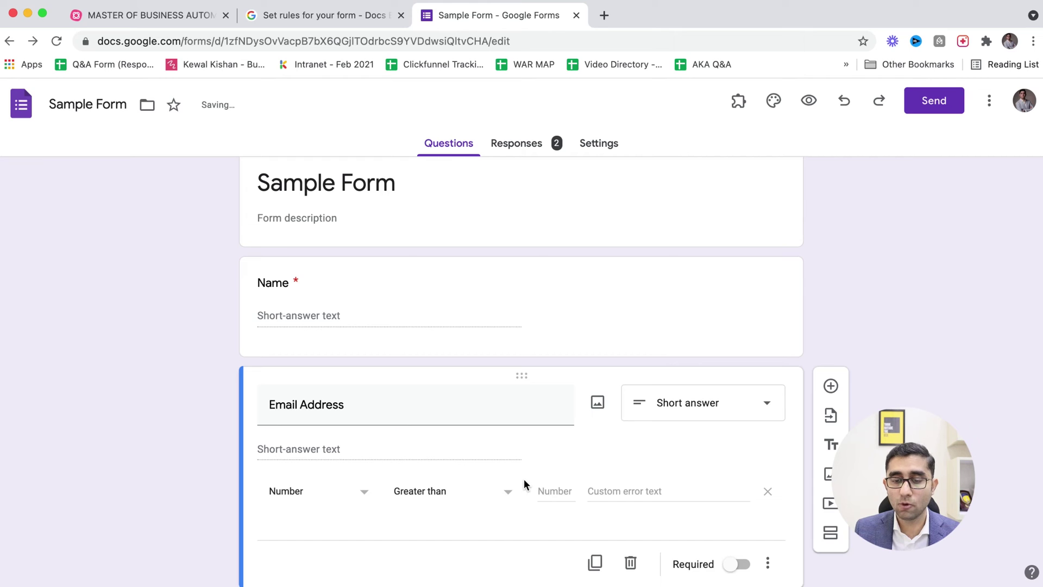
left_click(311, 508)
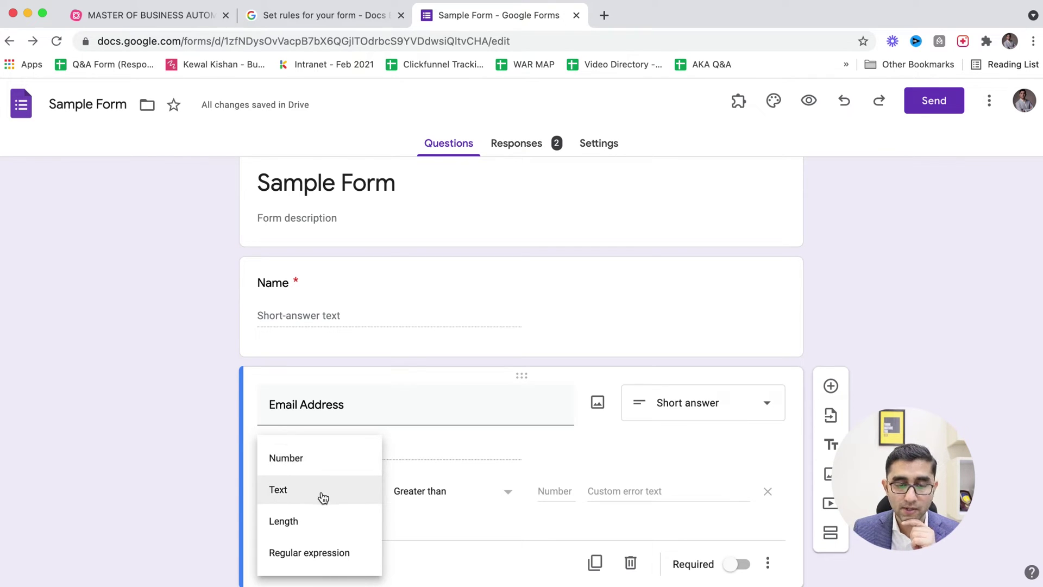
left_click(320, 501)
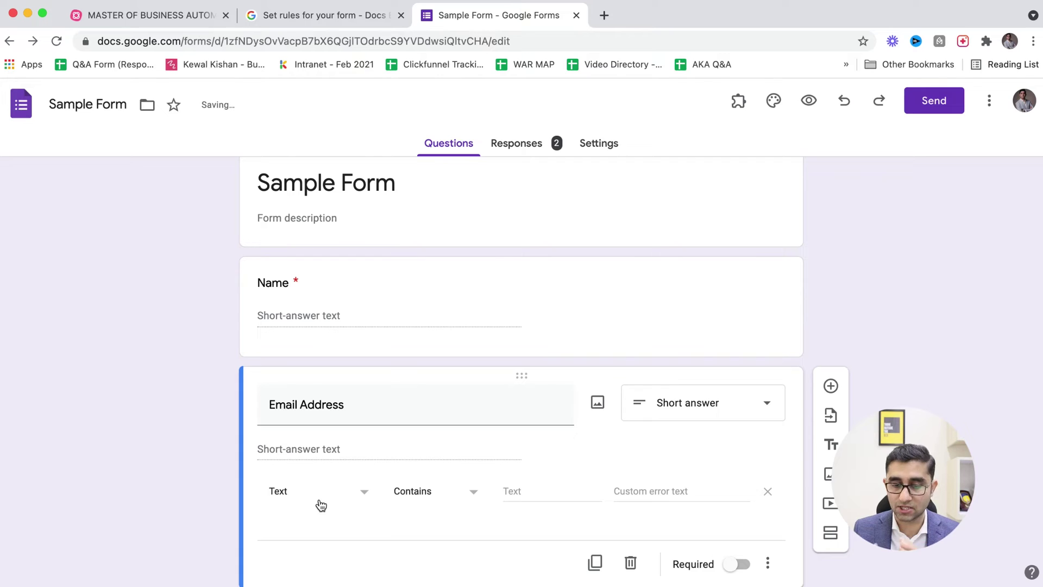
left_click(419, 498)
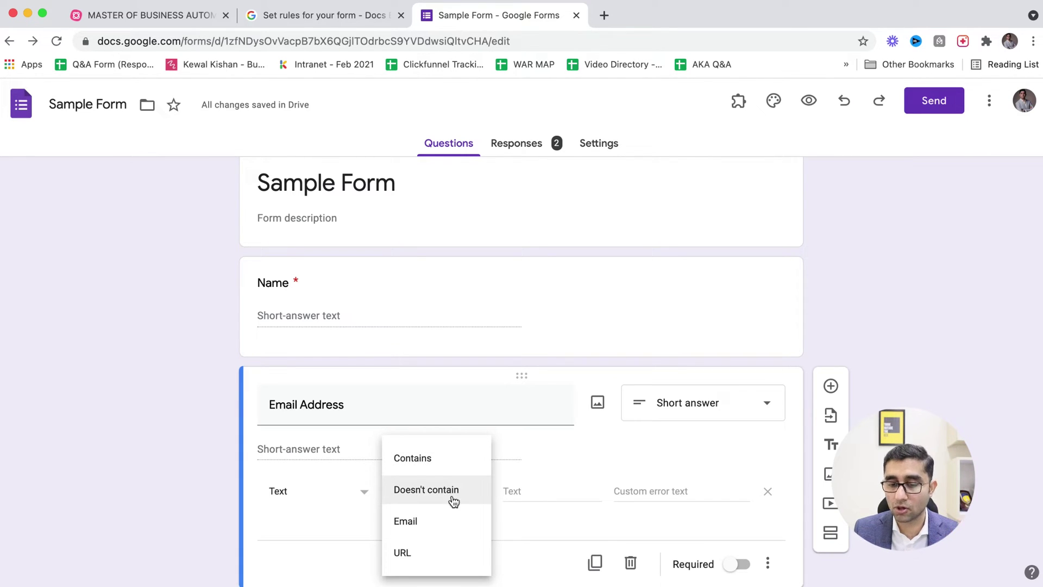
left_click(429, 534)
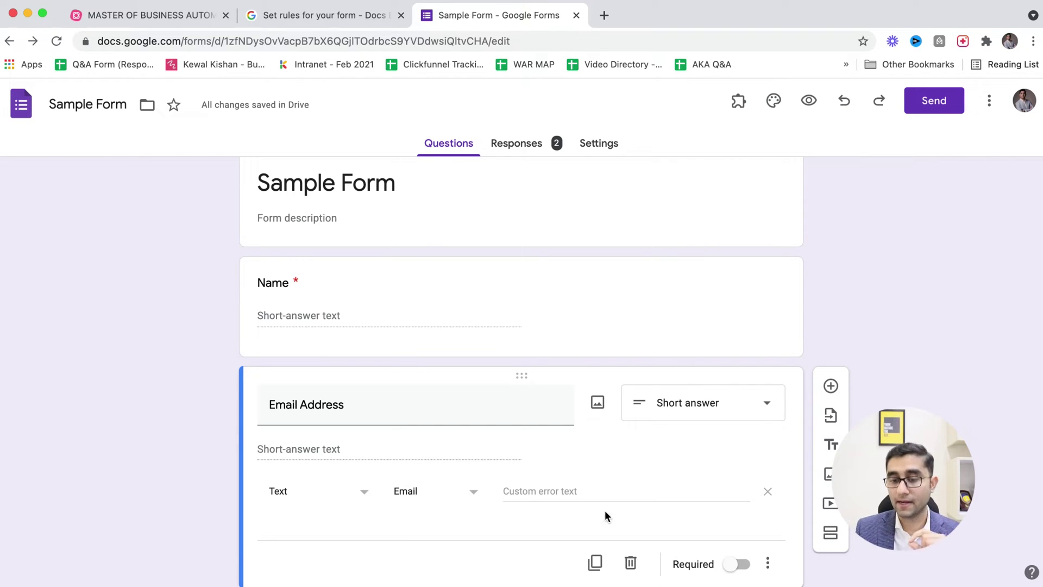
- Enter the custom error 'Please enter the correct email Address.' and preview the form
left_click(557, 482)
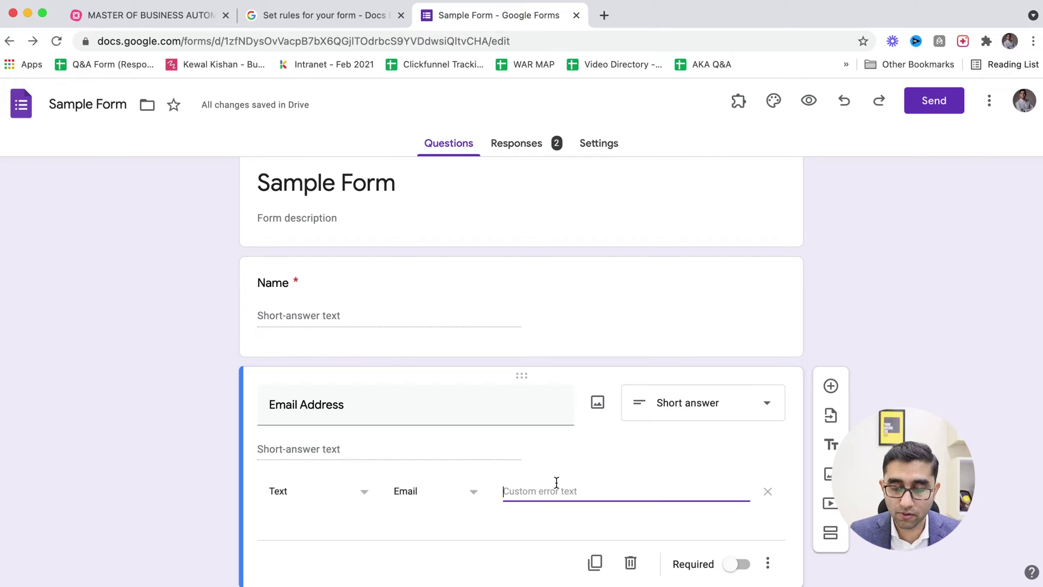
type("Please enter")
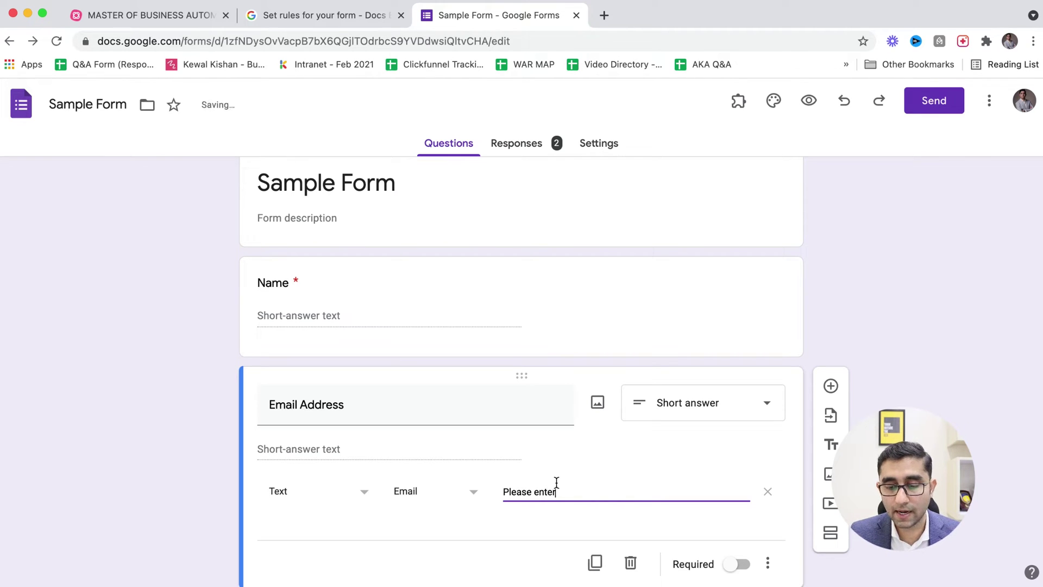
type(" the corr")
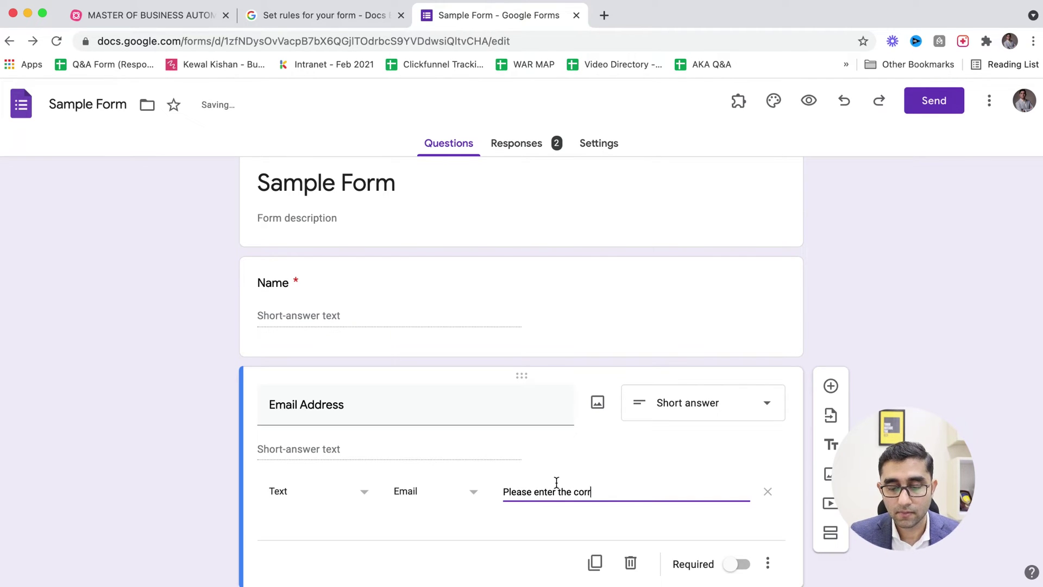
type("ect email Address.")
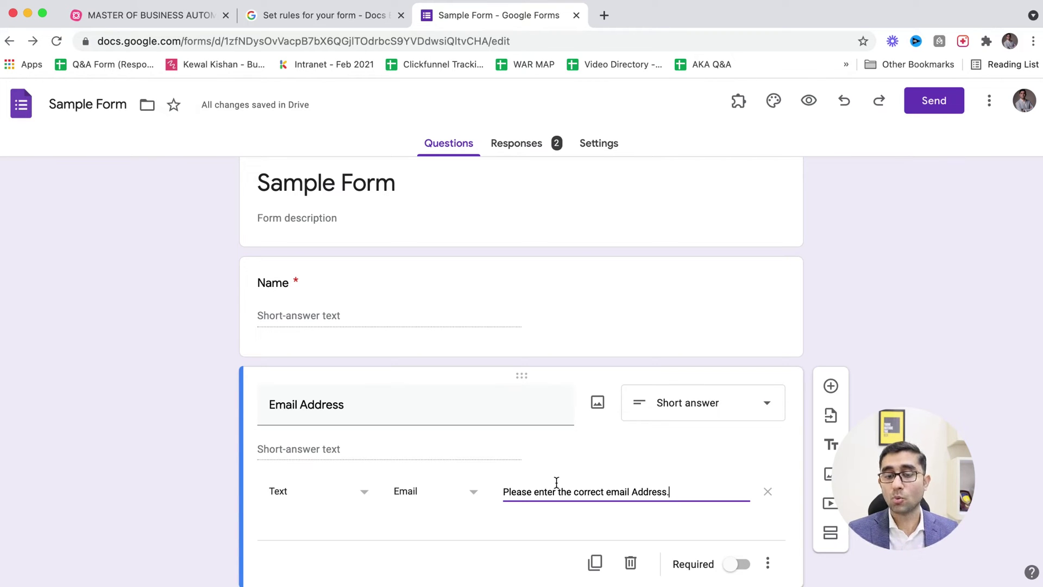
left_click(810, 102)
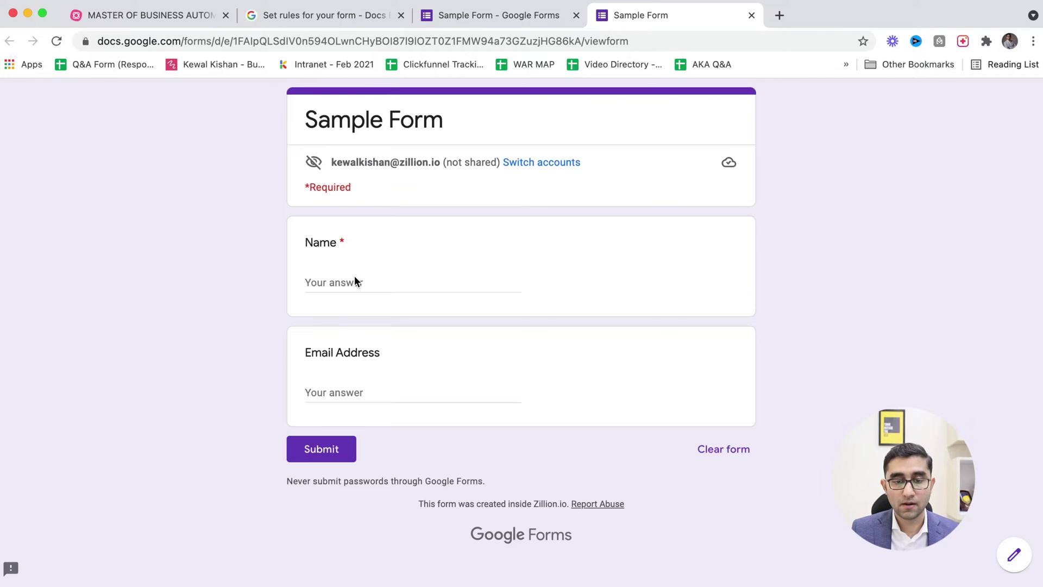
- Enter a test name and an incomplete email in the preview, triggering the custom email error
left_click(354, 276)
key("Tab")
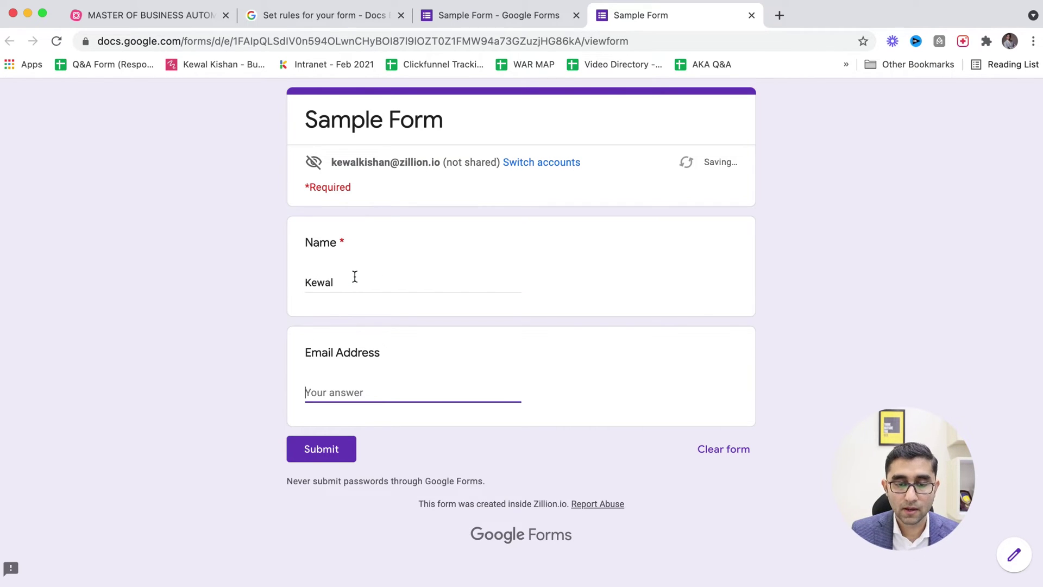
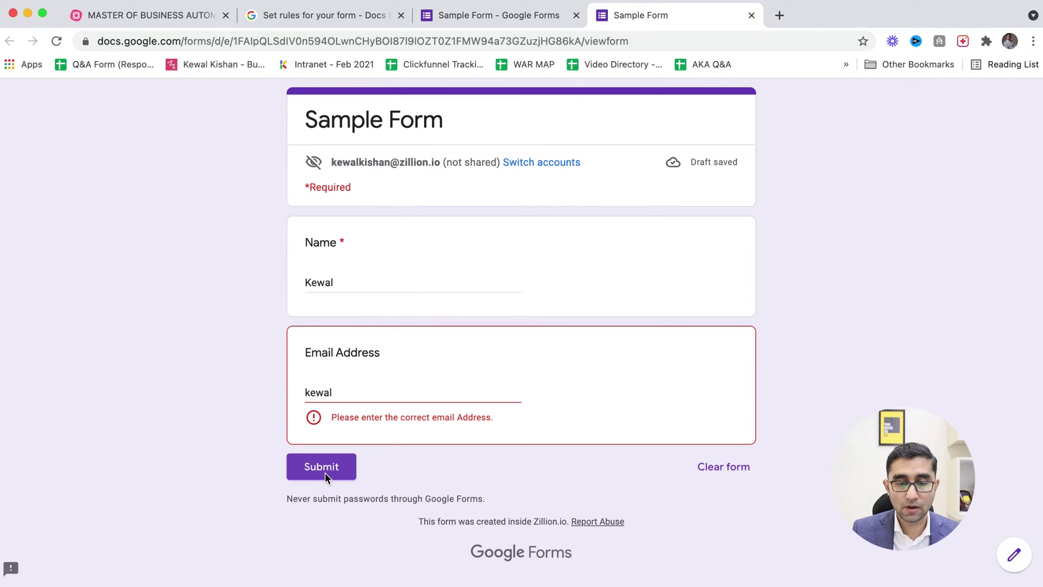
left_click(325, 474)
left_click(325, 468)
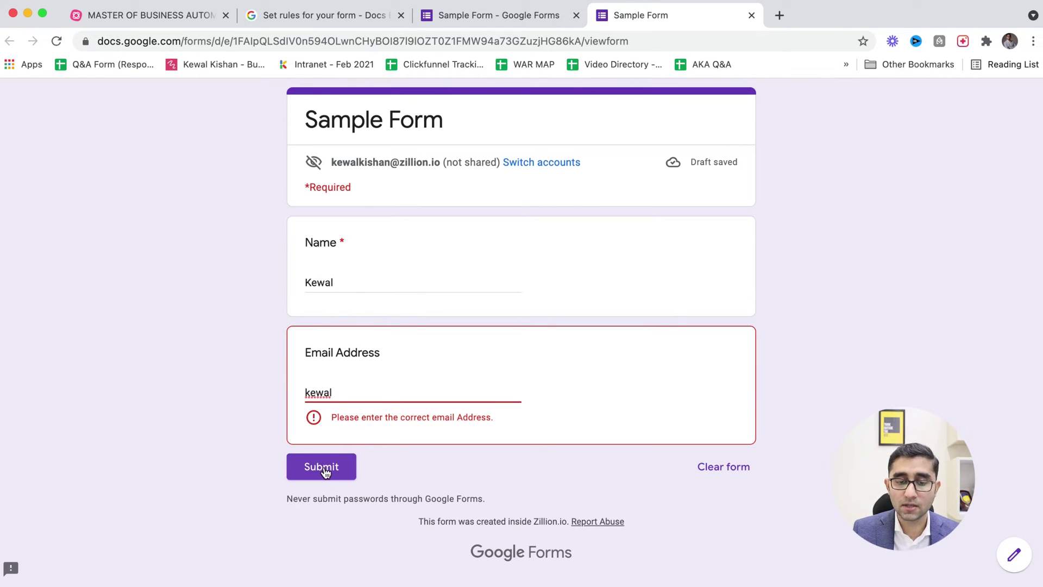
left_click_drag(360, 419, 445, 418)
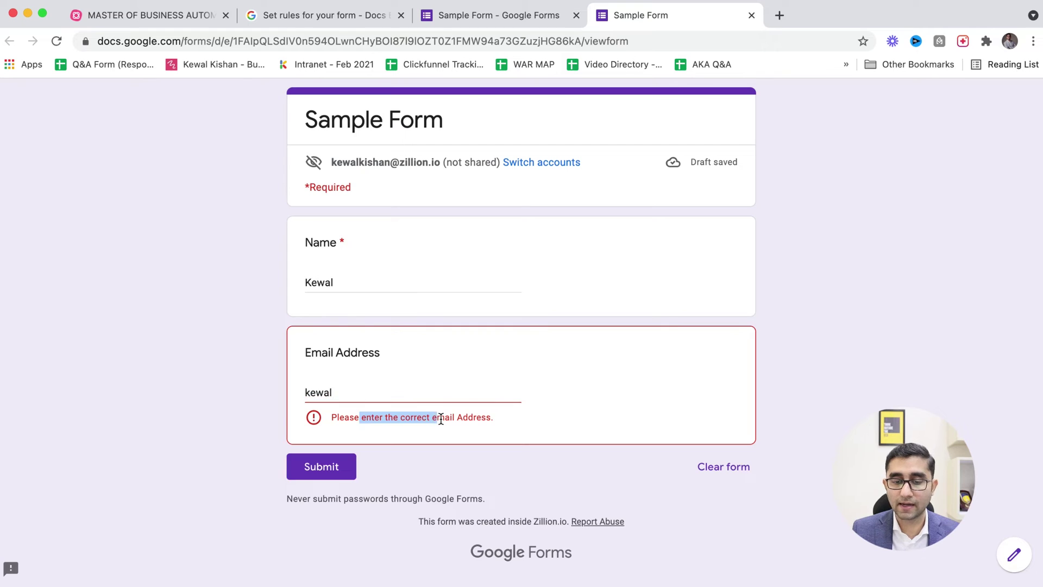
- Complete the test email as a valid Gmail address without the stray space, then return to the editor
left_click(360, 399)
key("BackSpace")
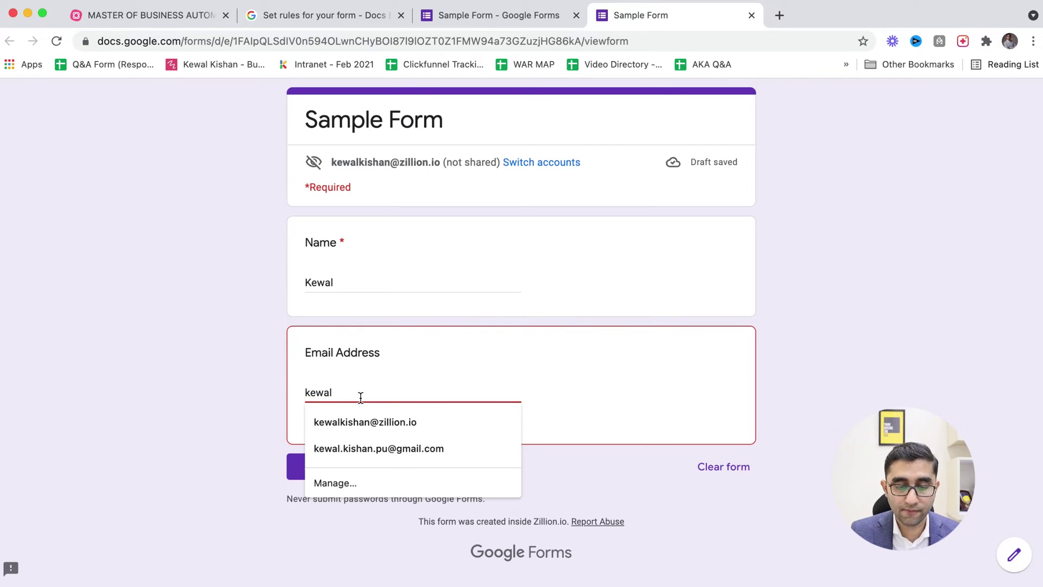
type("@ gmail")
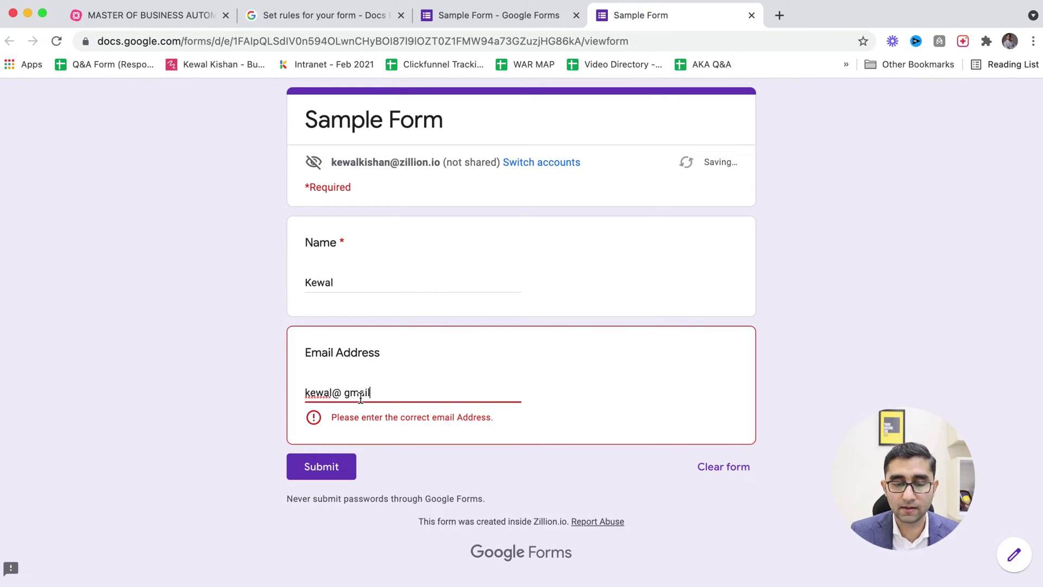
type(".com")
left_click(321, 470)
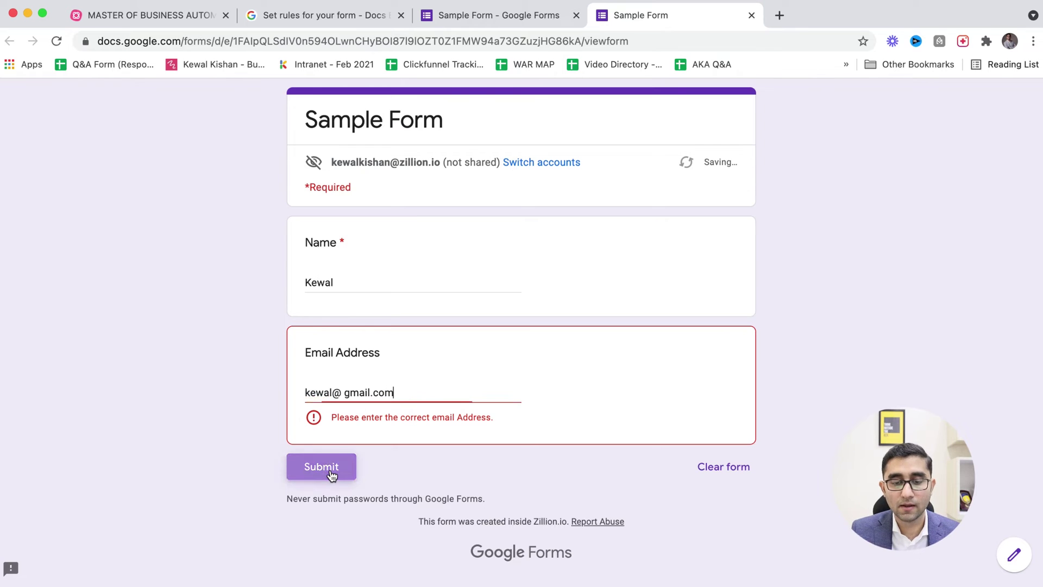
left_click(332, 468)
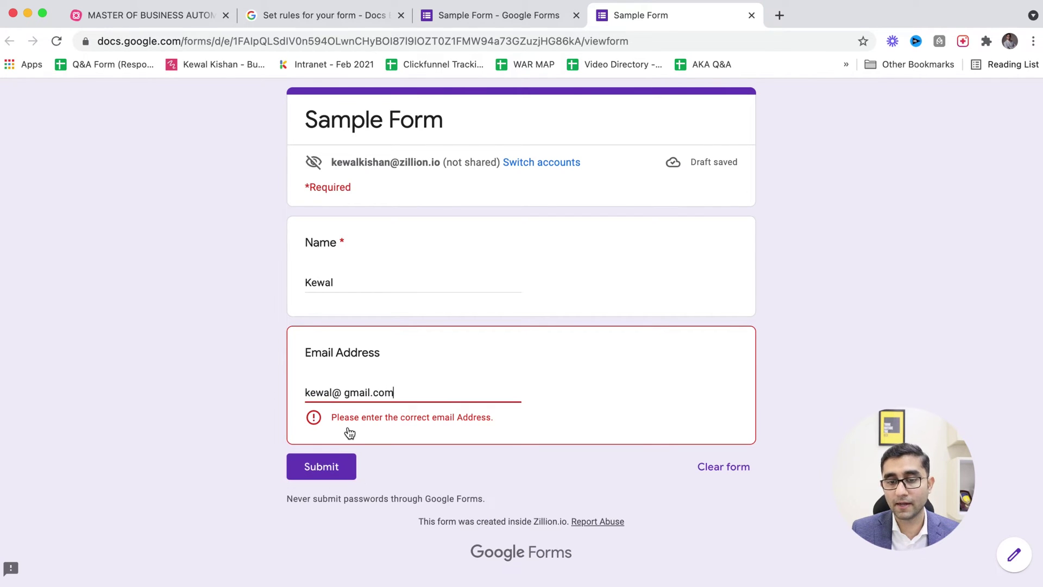
left_click(342, 397)
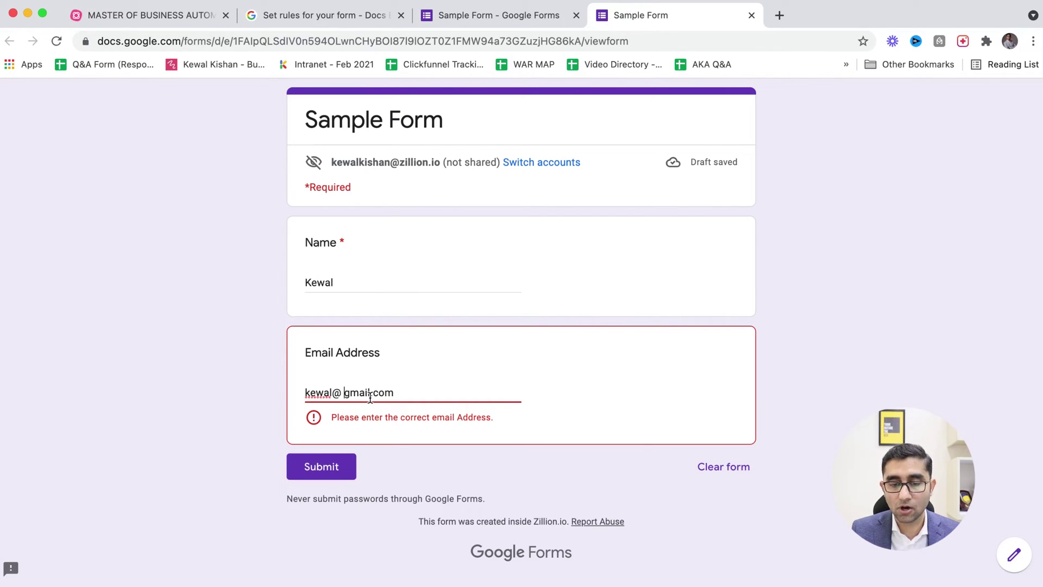
key("BackSpace")
left_click_drag(332, 395, 355, 394)
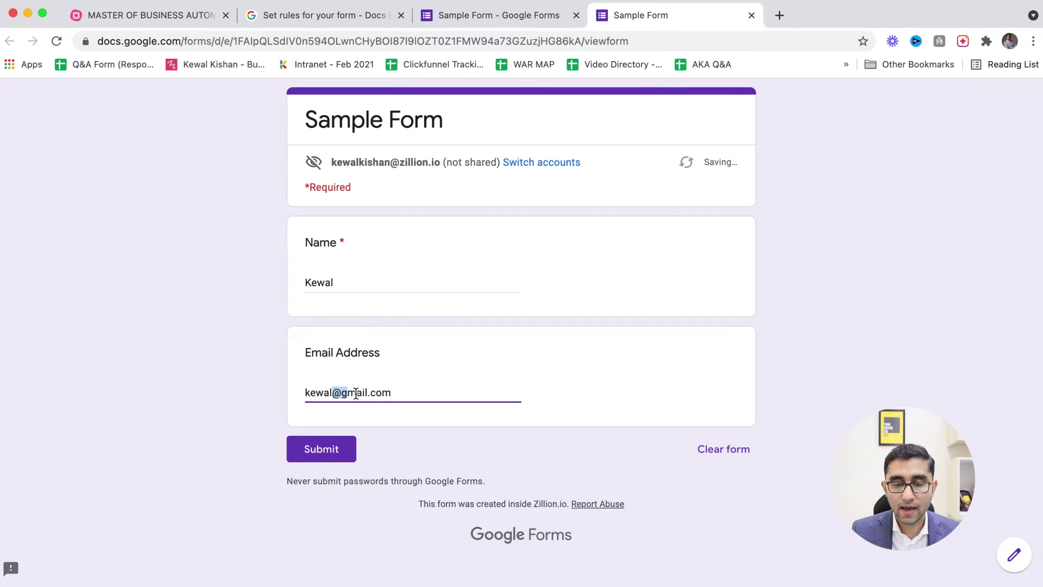
left_click(361, 395)
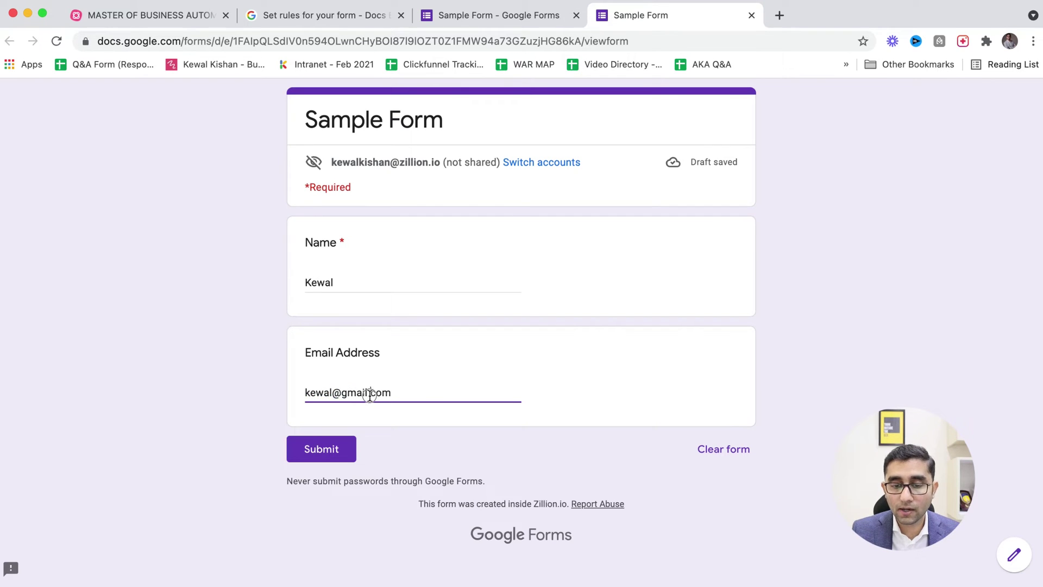
left_click(376, 423)
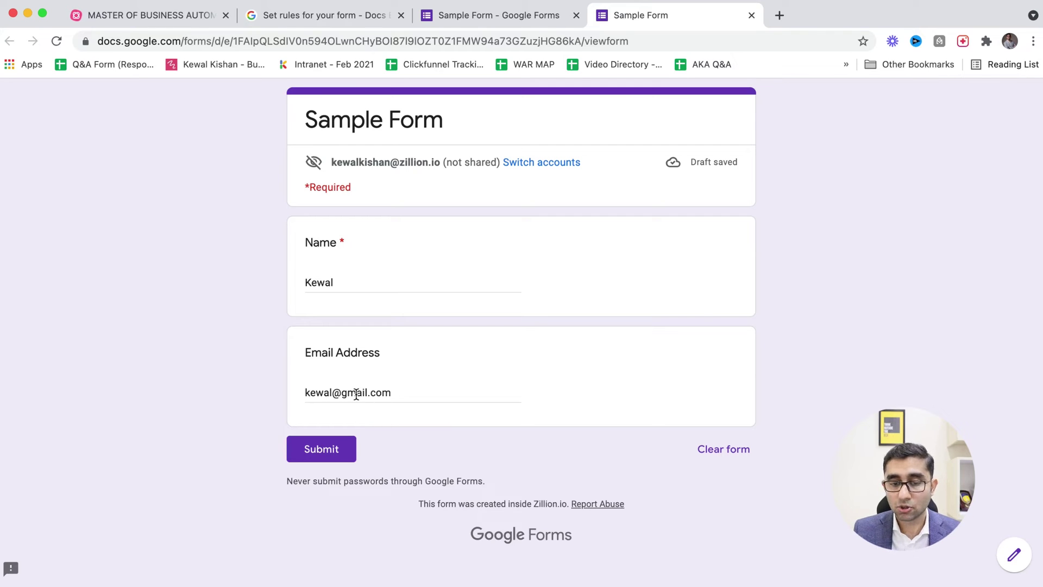
key("ctrl+shift+Tab")
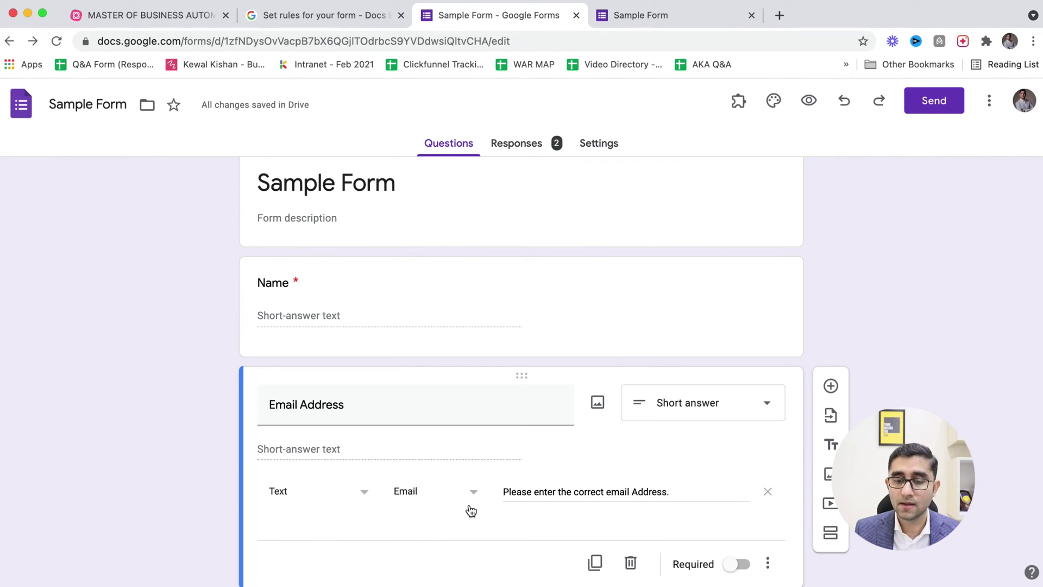
- Add a new question titled Contact Number below Email Address
left_click(831, 396)
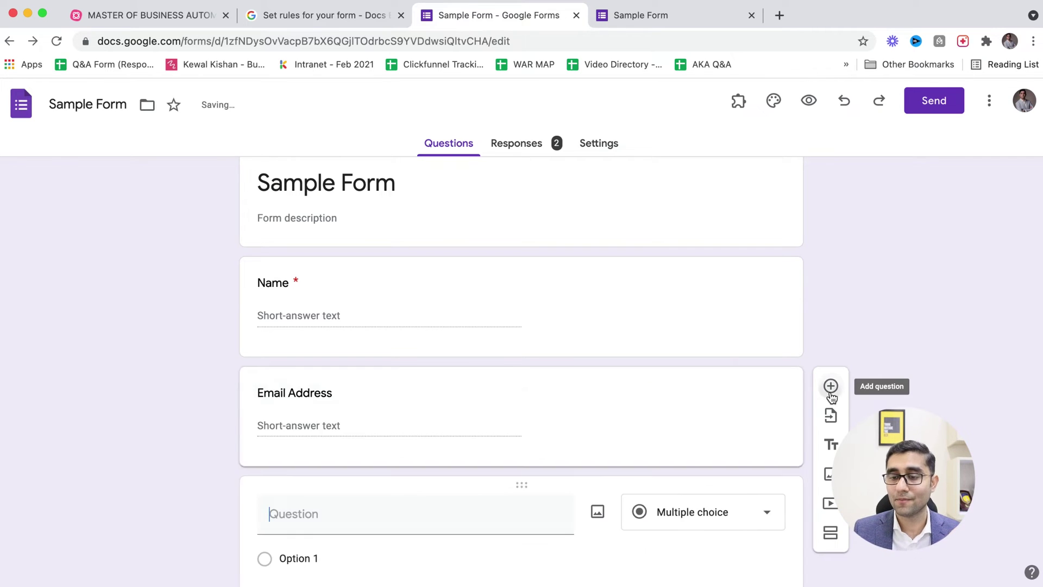
type("Cont")
type("a")
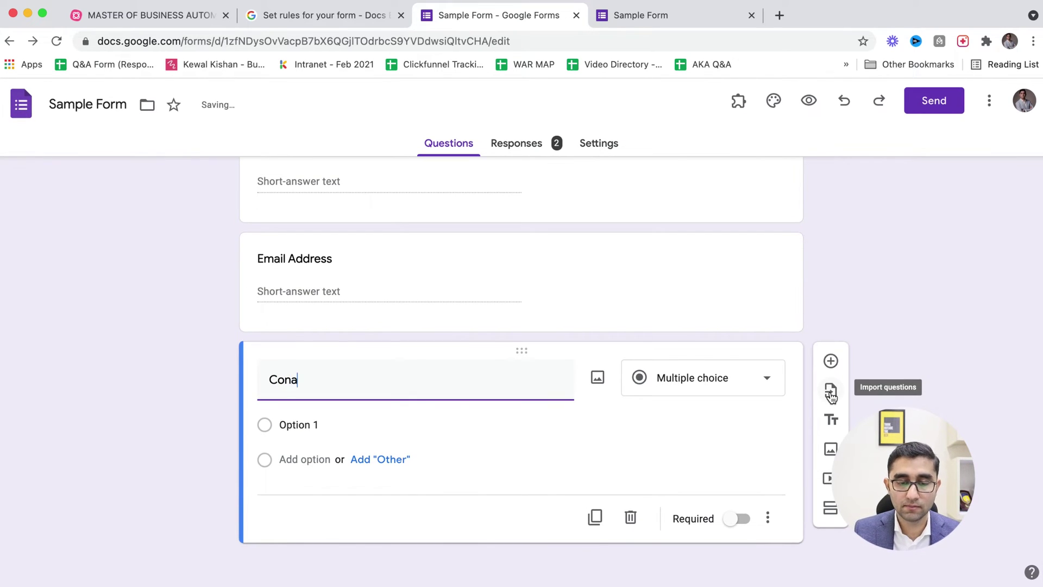
key("BackSpace")
type("tact Number")
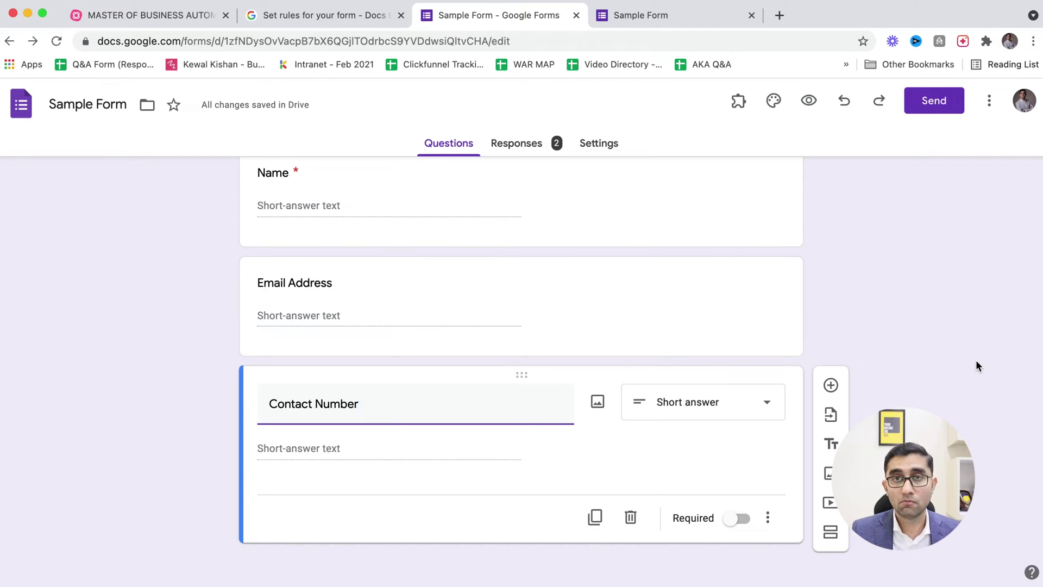
left_click(767, 522)
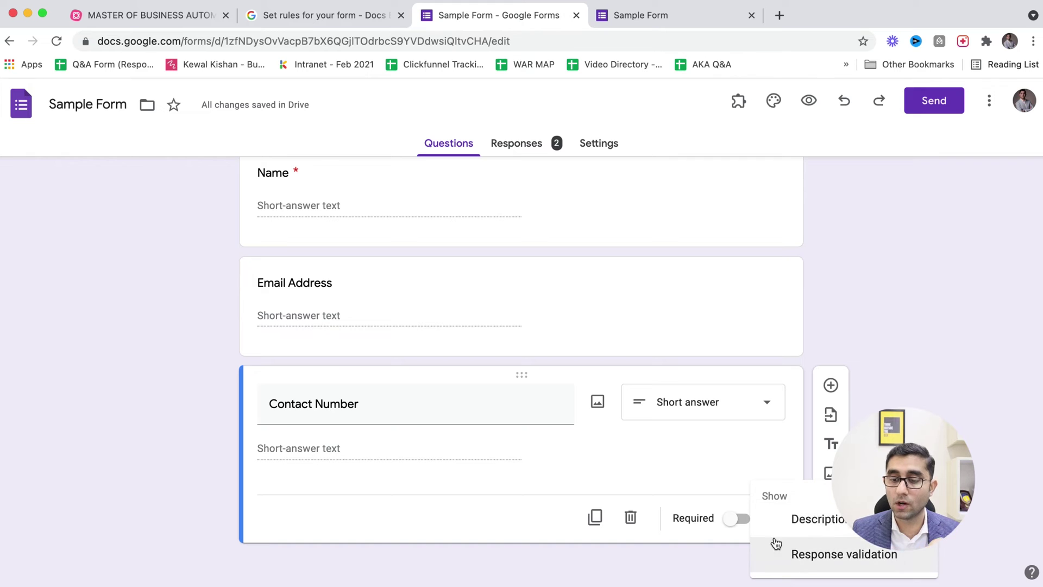
- Add response validation to Contact Number with the Number, Is number rule
left_click(789, 565)
left_click(411, 496)
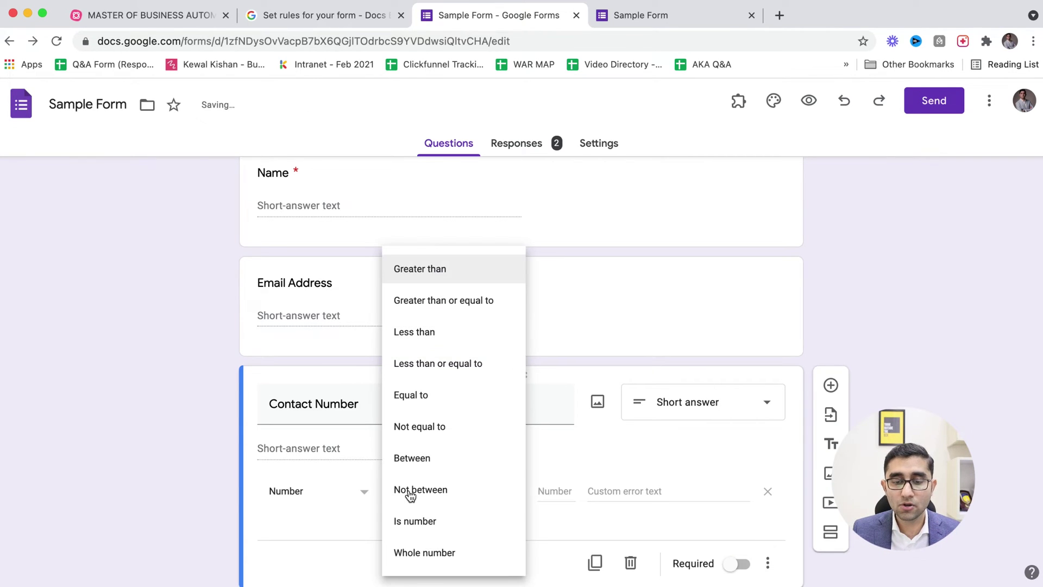
left_click(430, 529)
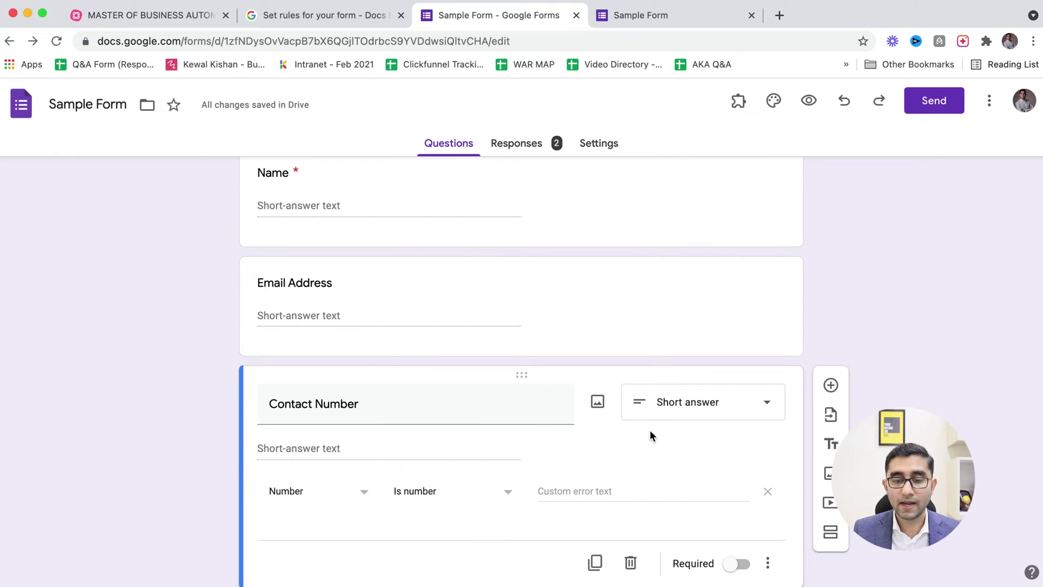
left_click(767, 563)
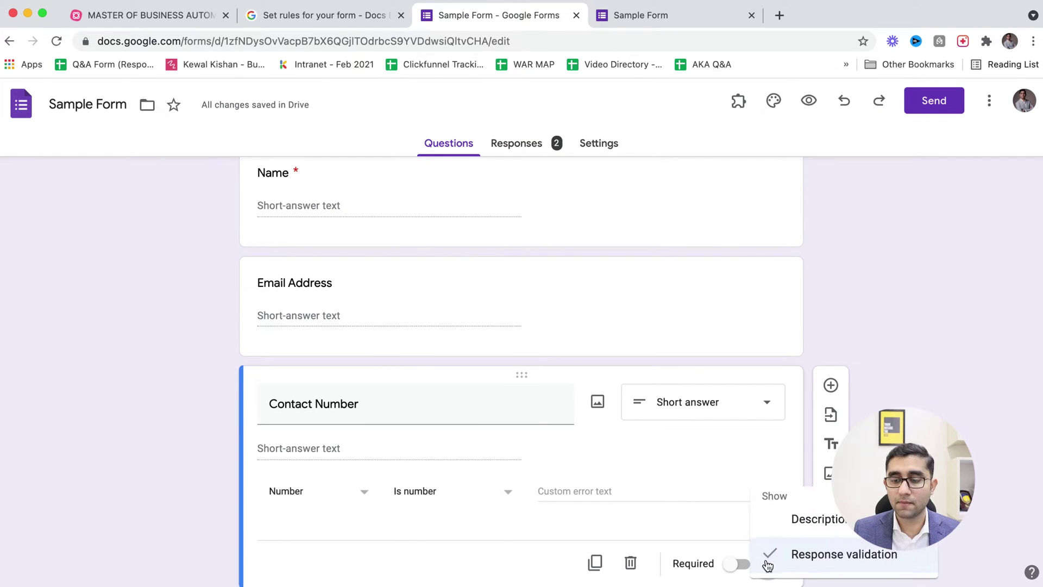
left_click(803, 520)
- Type the Contact Number description 'Please enter correct contact number. Do not use any text'
type("Please enteri")
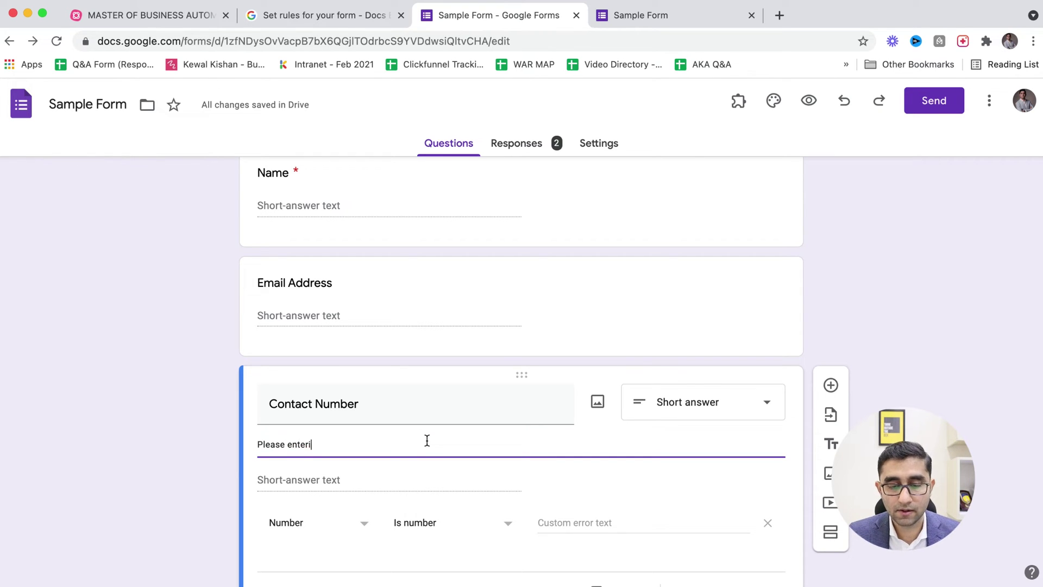
key("BackSpace")
type("conn")
key("BackSpace")
key("BackSpace")
type("rrec")
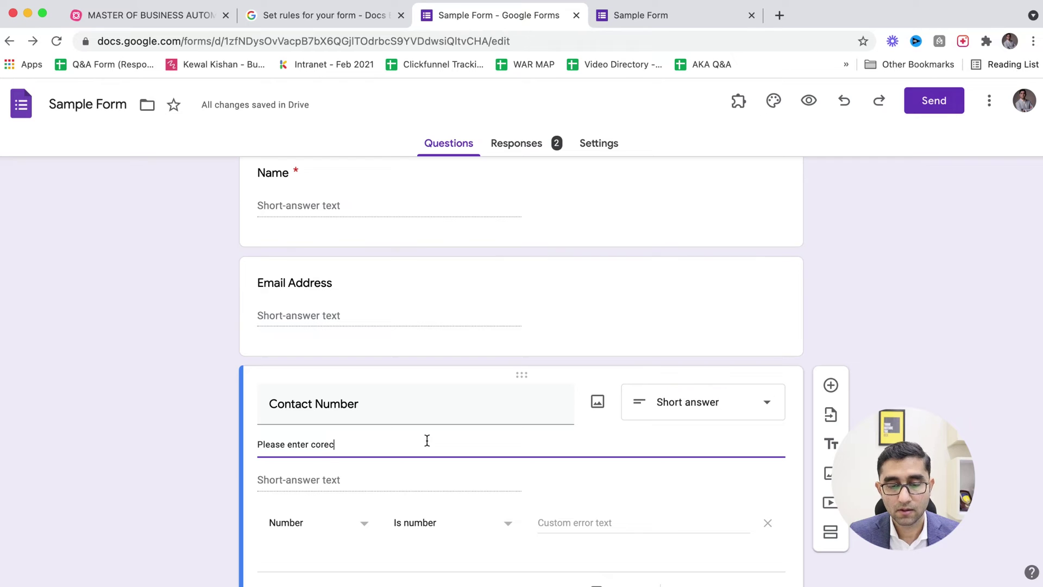
type("t contact numner")
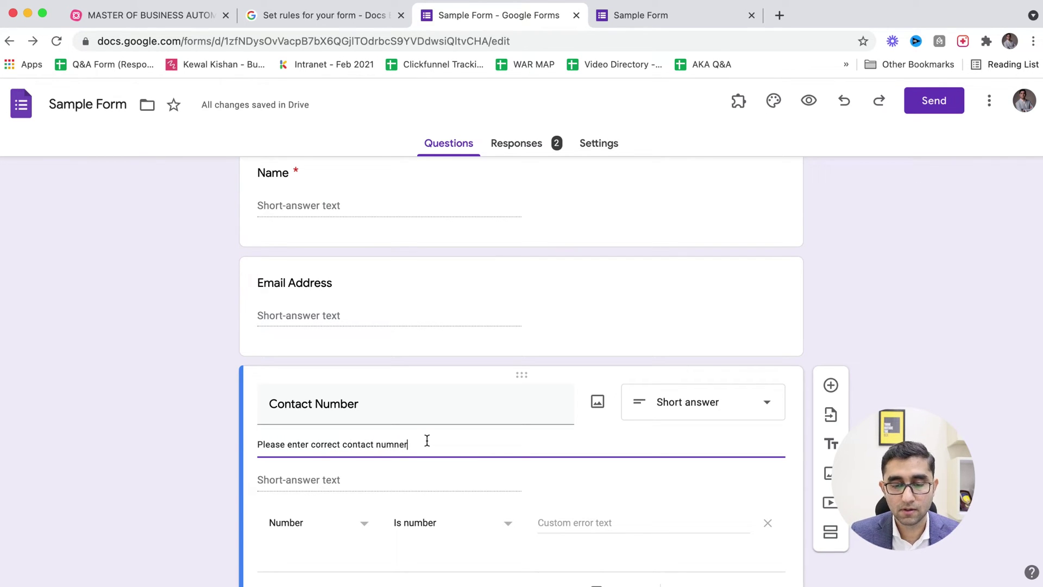
key("BackSpace")
key("BackSpace")
key("BackSpace")
type("ber. Do ")
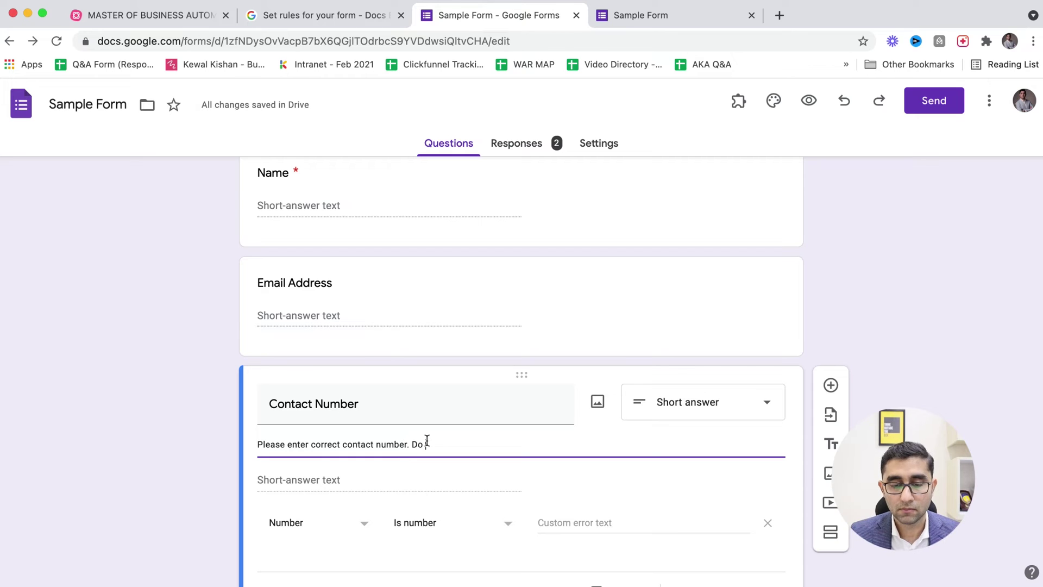
type("not use any text.")
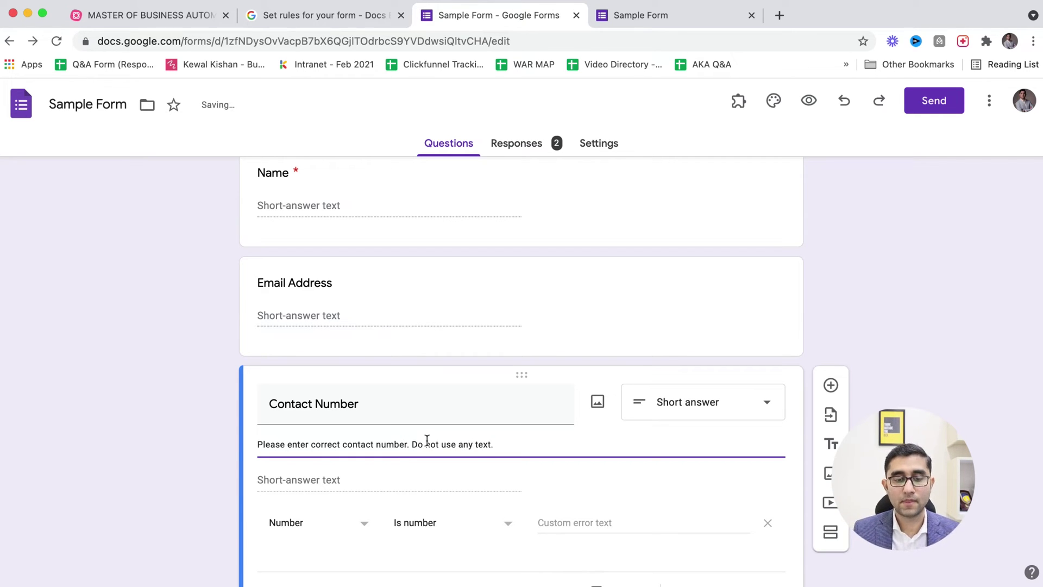
scroll(617, 494, "down", 2)
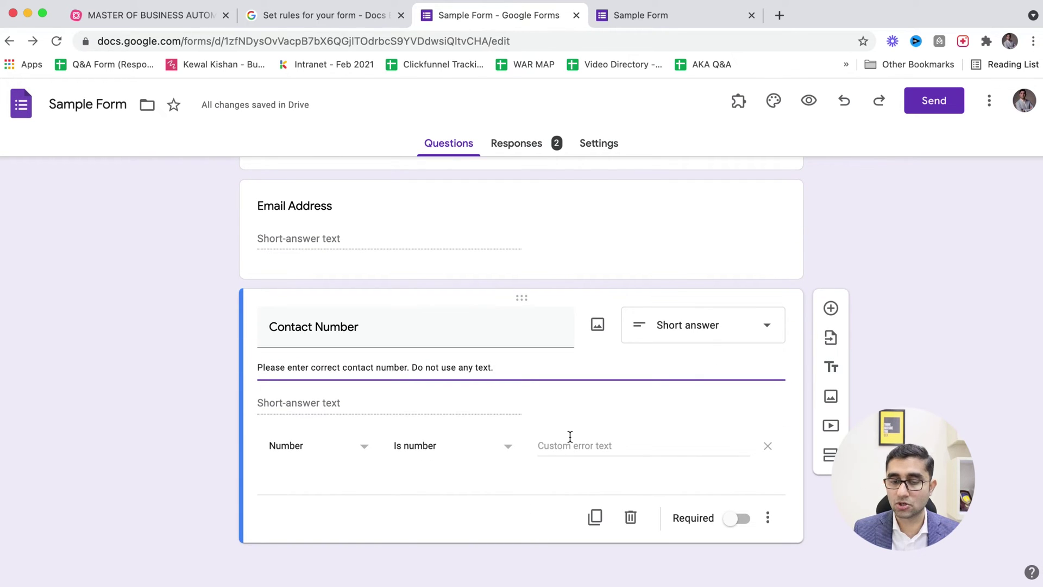
key("super+Tab")
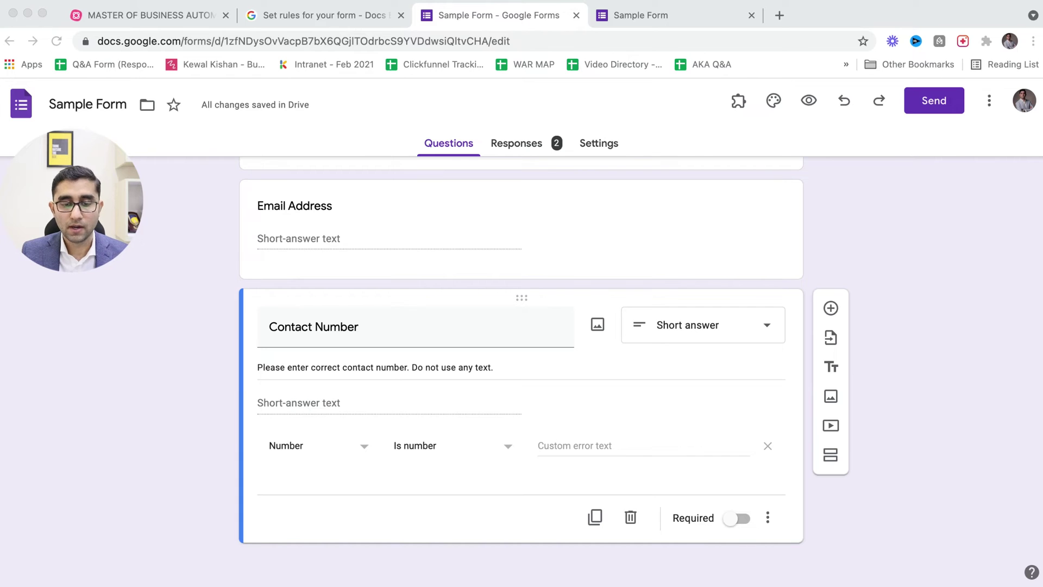
key("super+Tab")
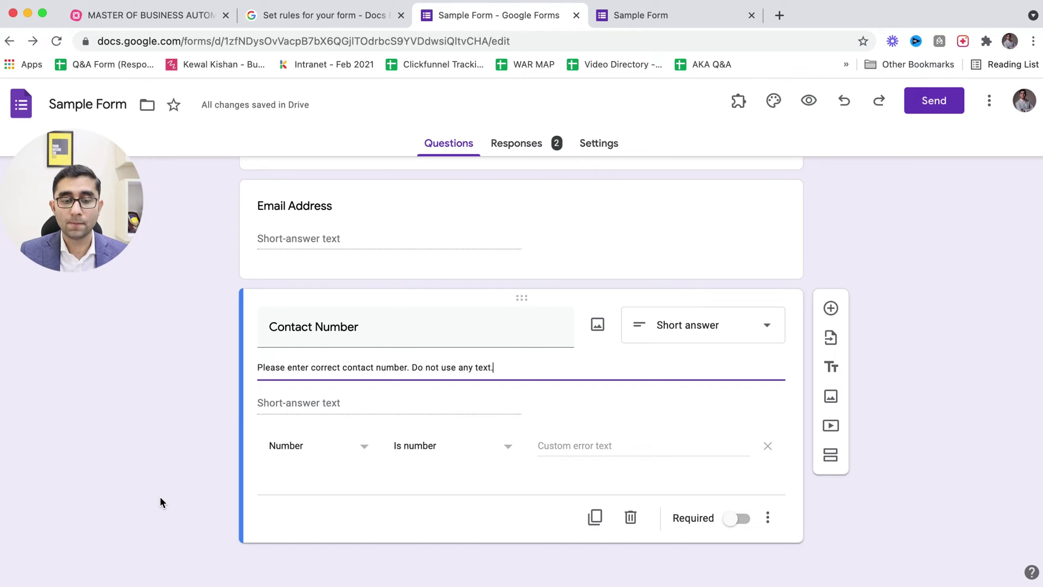
- Change the Contact Number rule to Between and enter the lower and upper number limits
left_click(426, 448)
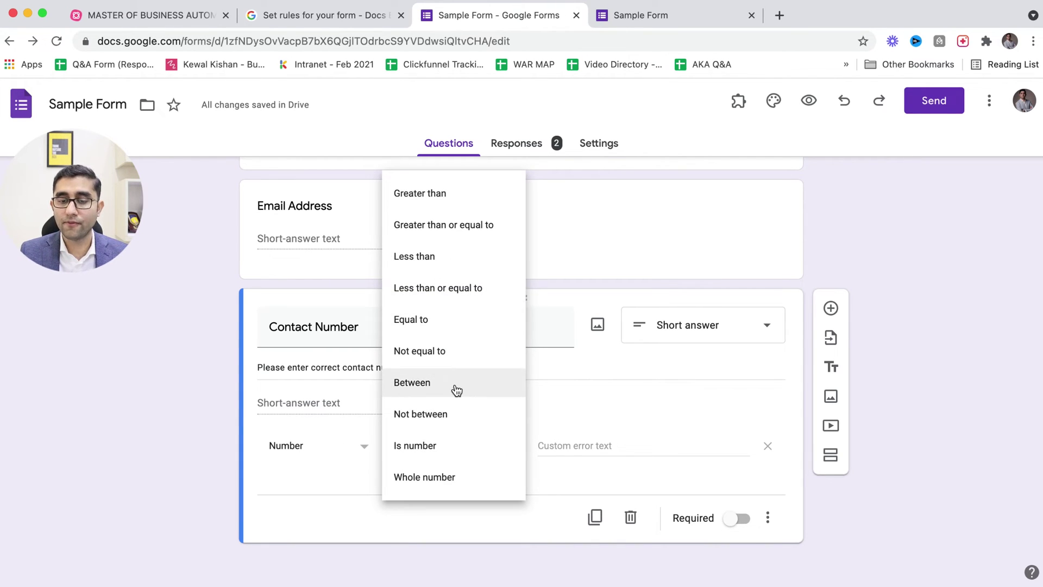
left_click(465, 388)
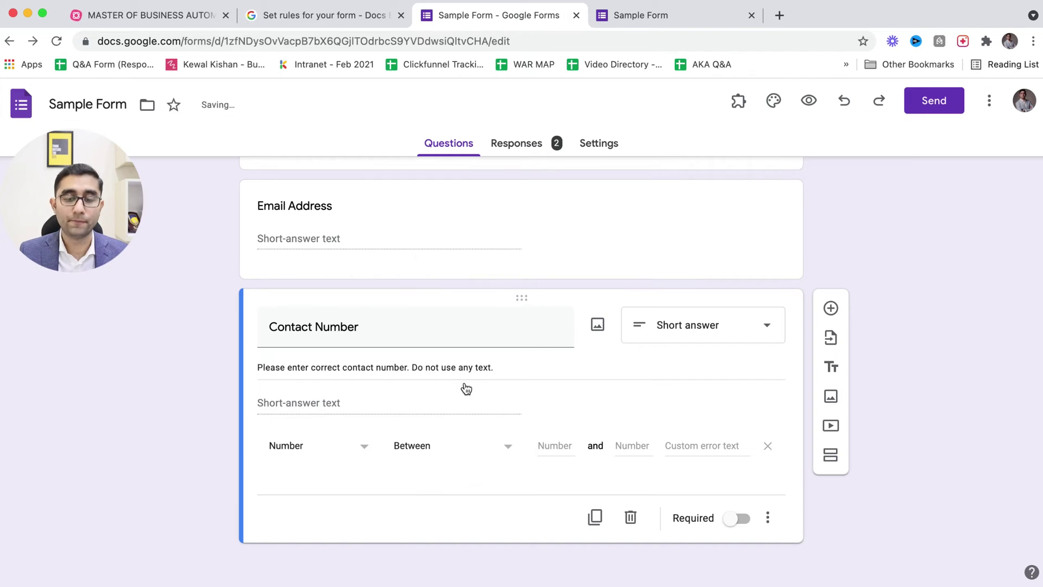
left_click(564, 441)
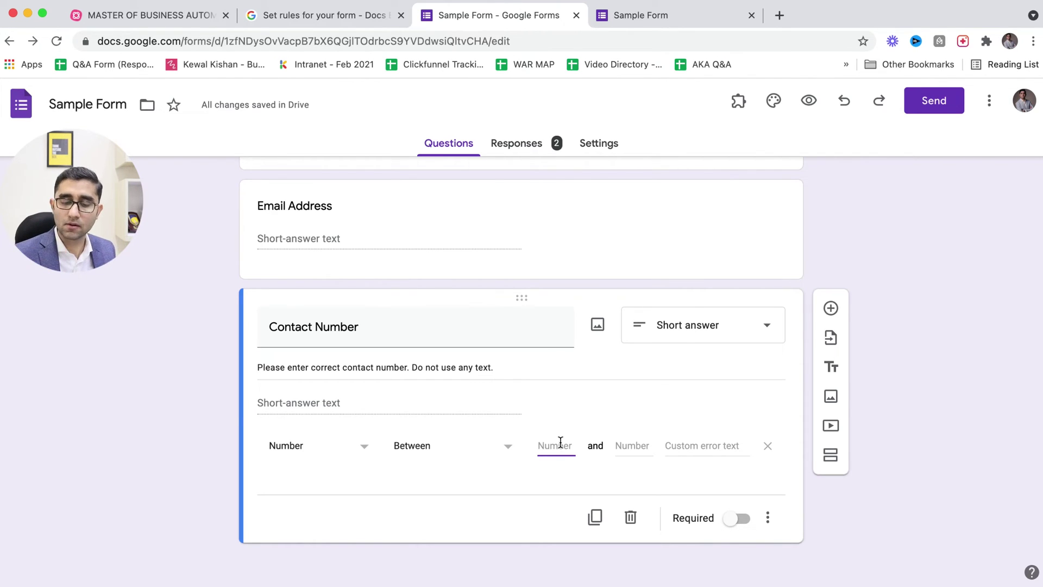
type("60000")
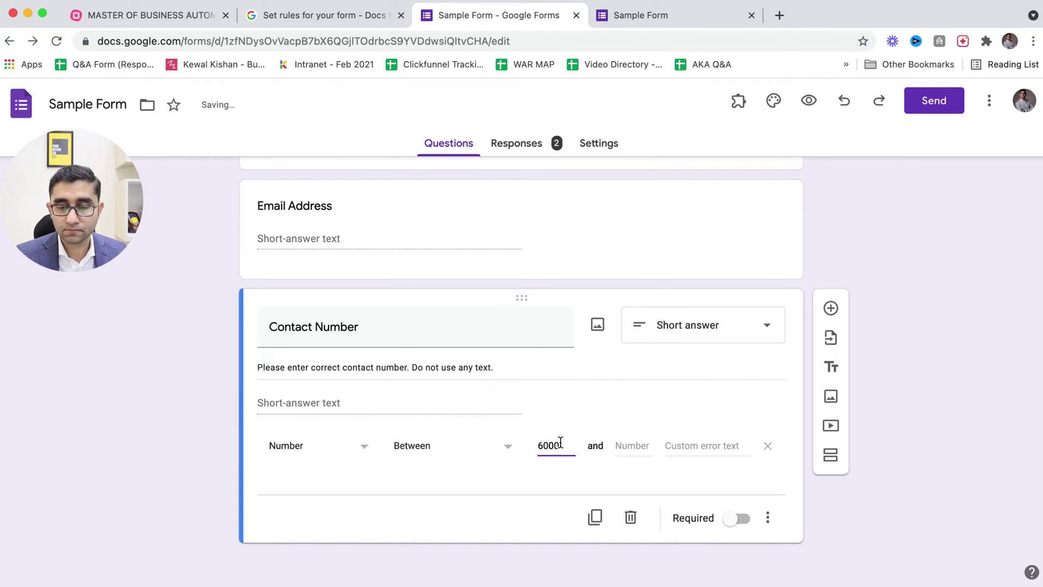
type("0")
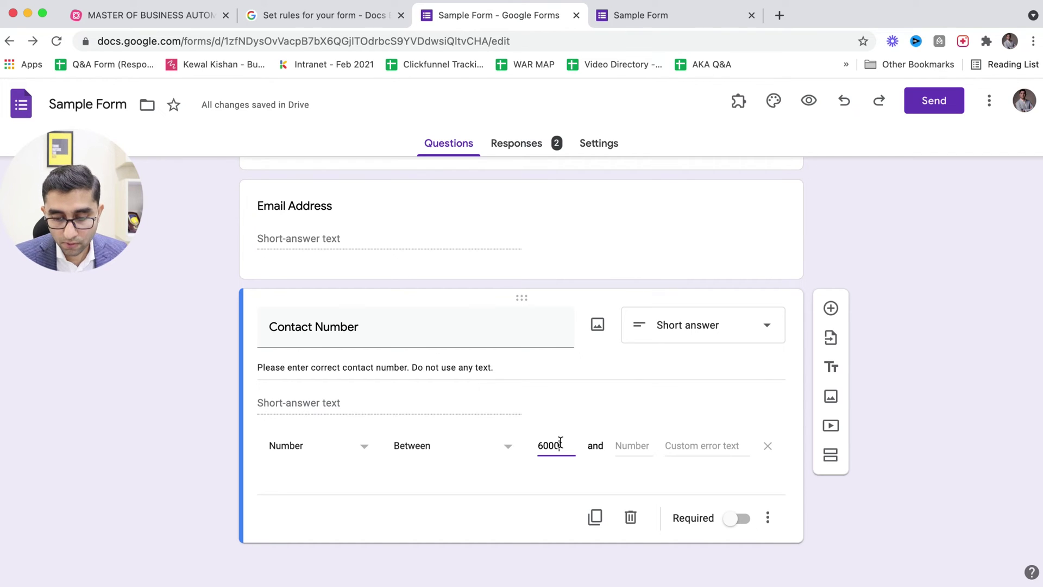
type("00000")
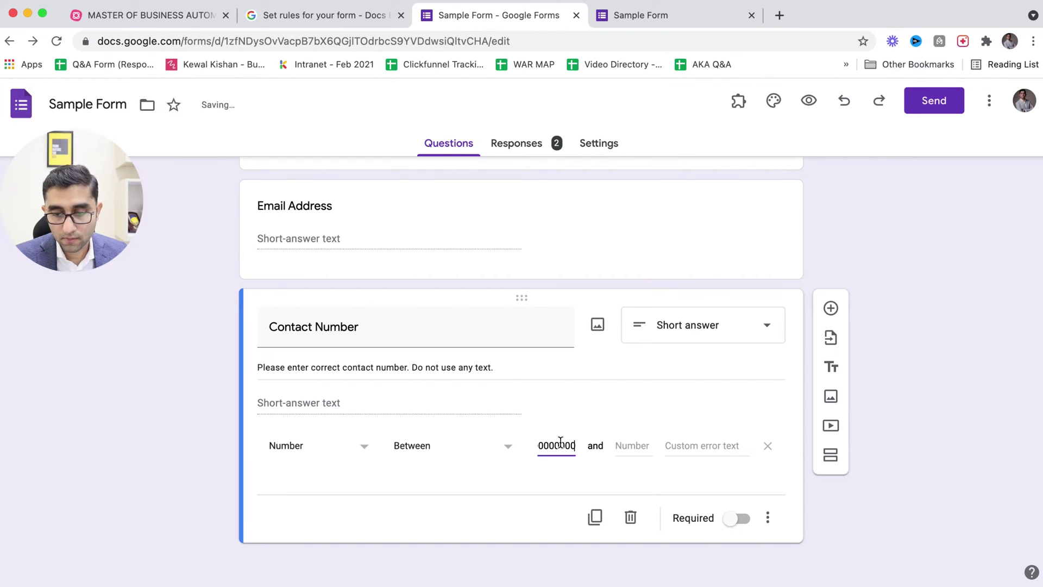
key("Tab")
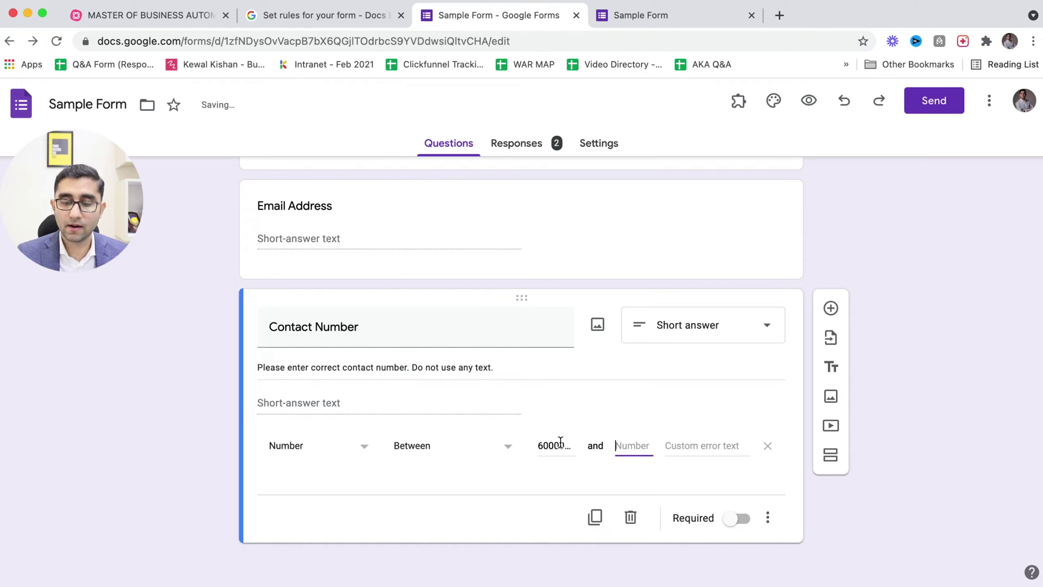
type("99999999")
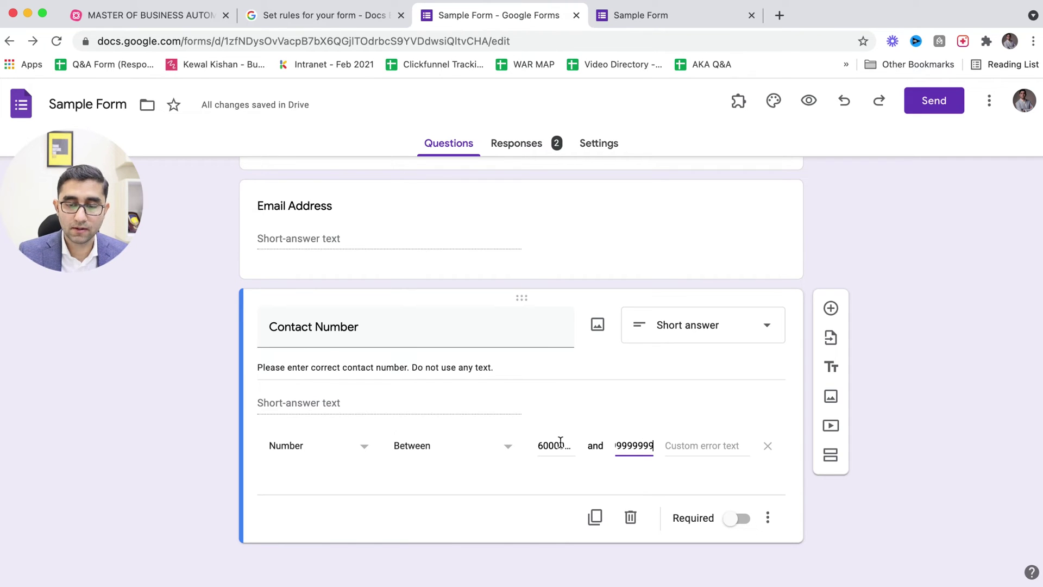
key("BackSpace")
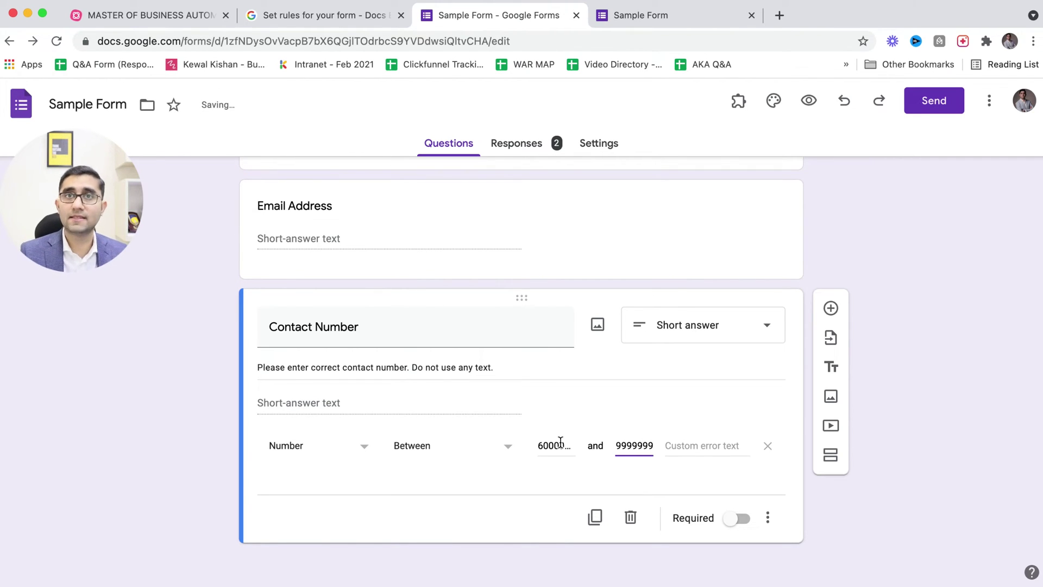
- Set the error message 'Please enter 10 digits contact number' and check it in the form preview
left_click(697, 448)
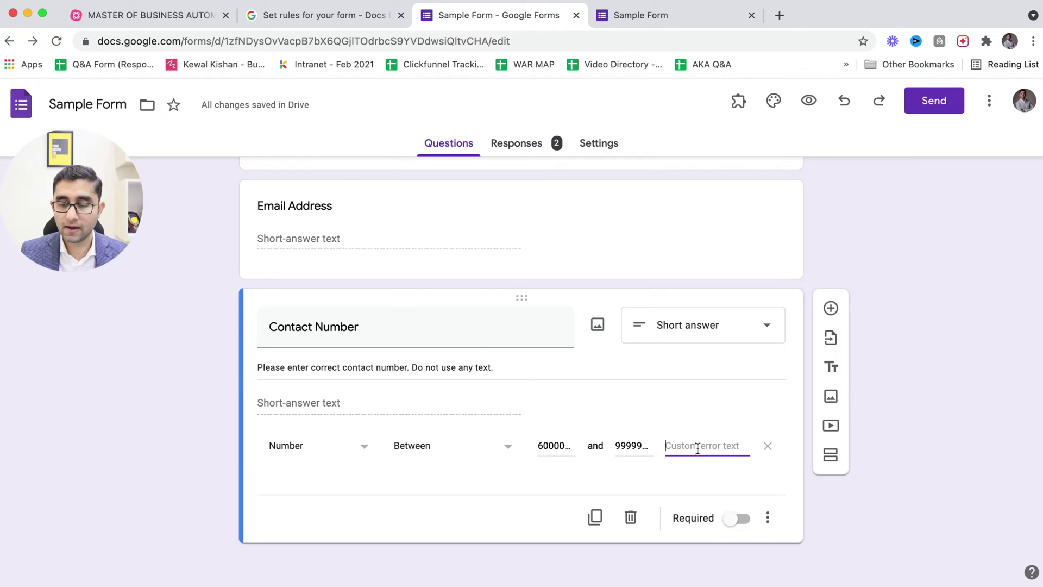
type("PlEASE")
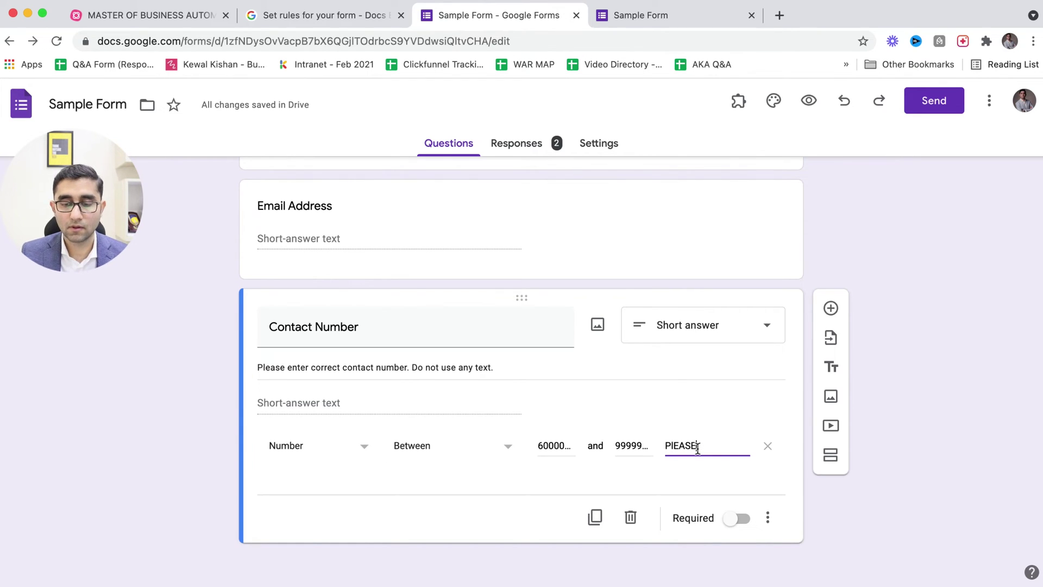
key("BackSpace")
key("BackSpace")
key("BackSpace")
key("BackSpace")
key("BackSpace")
key("BackSpace")
type("Please ")
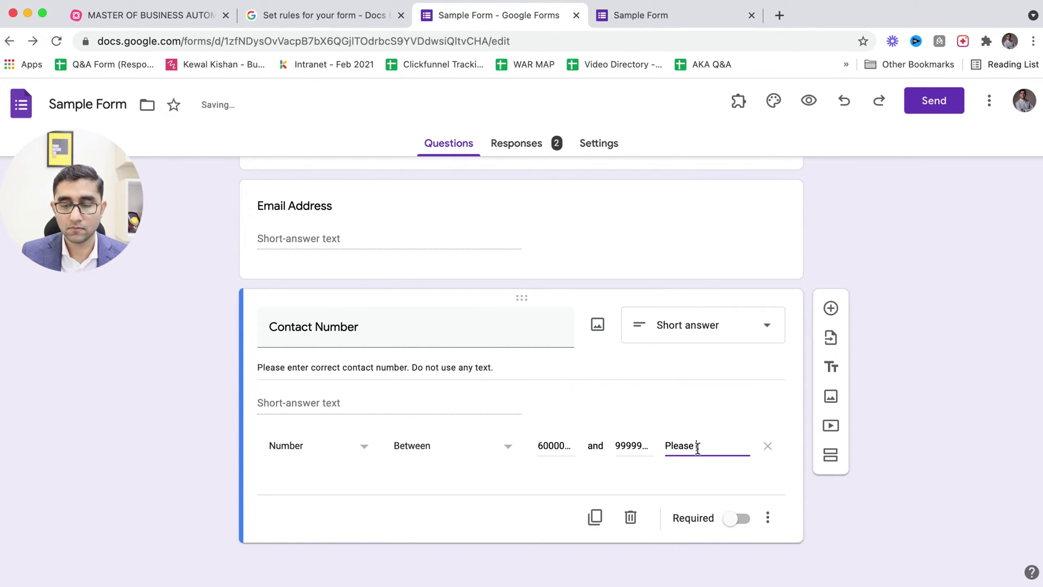
type("enter 10 ")
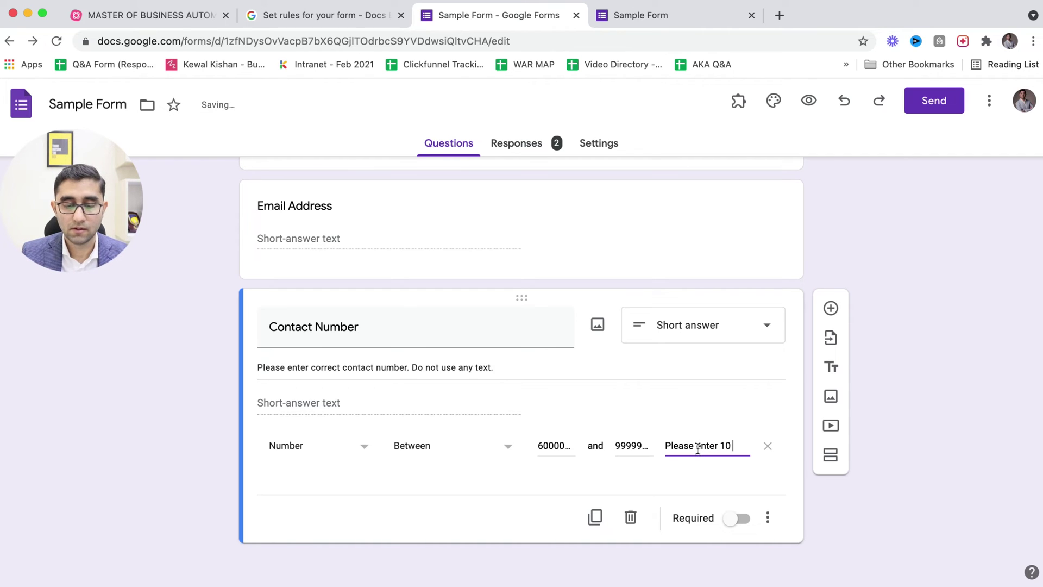
type("digits con")
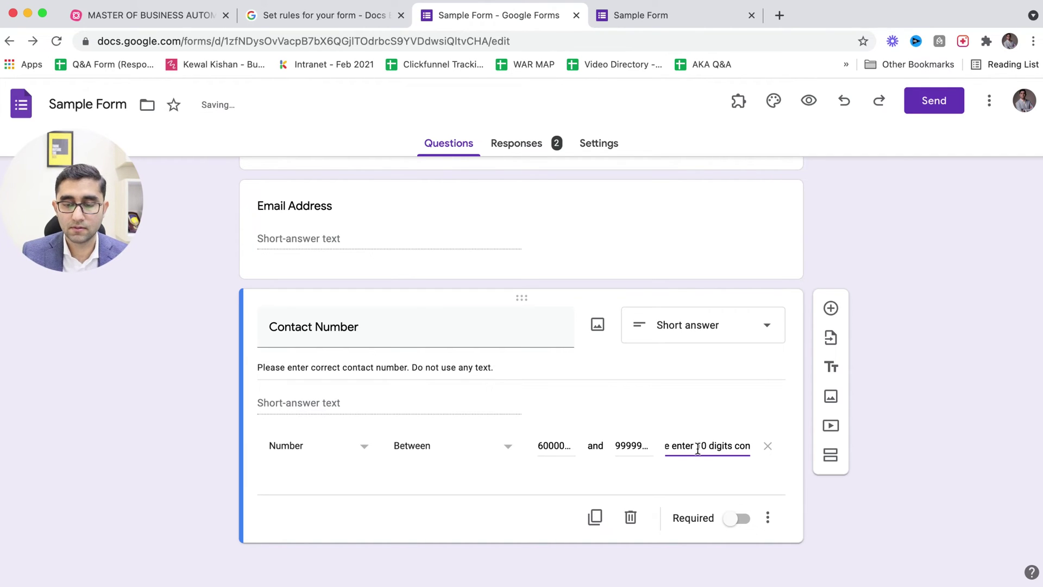
type("tact number.")
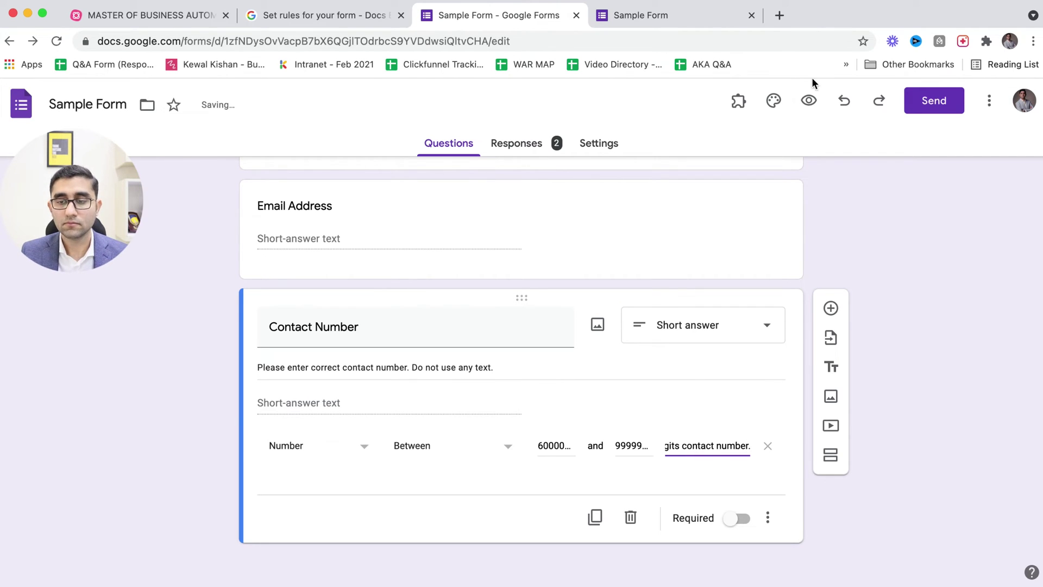
left_click(809, 93)
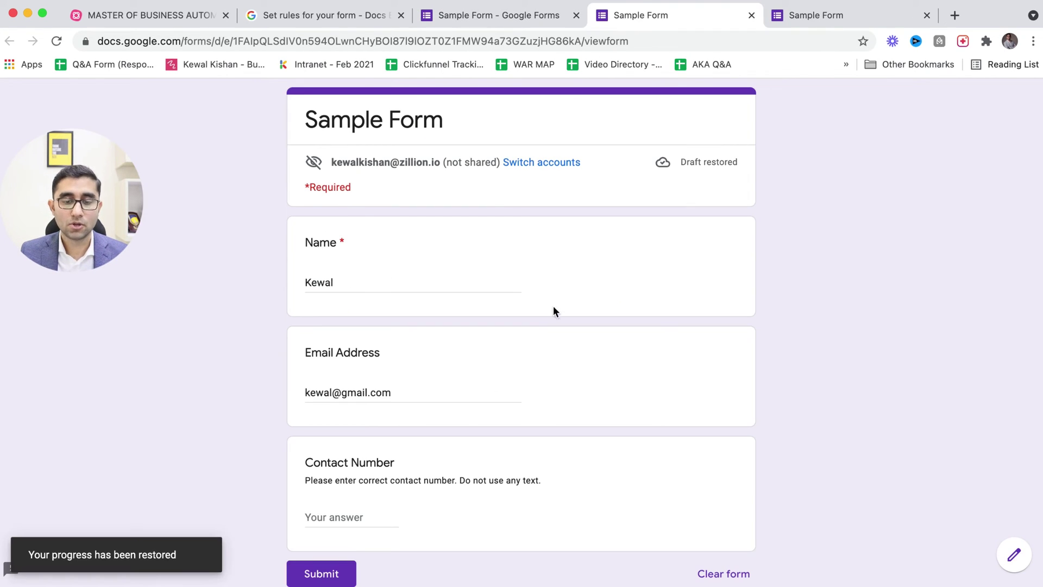
left_click_drag(386, 482, 539, 481)
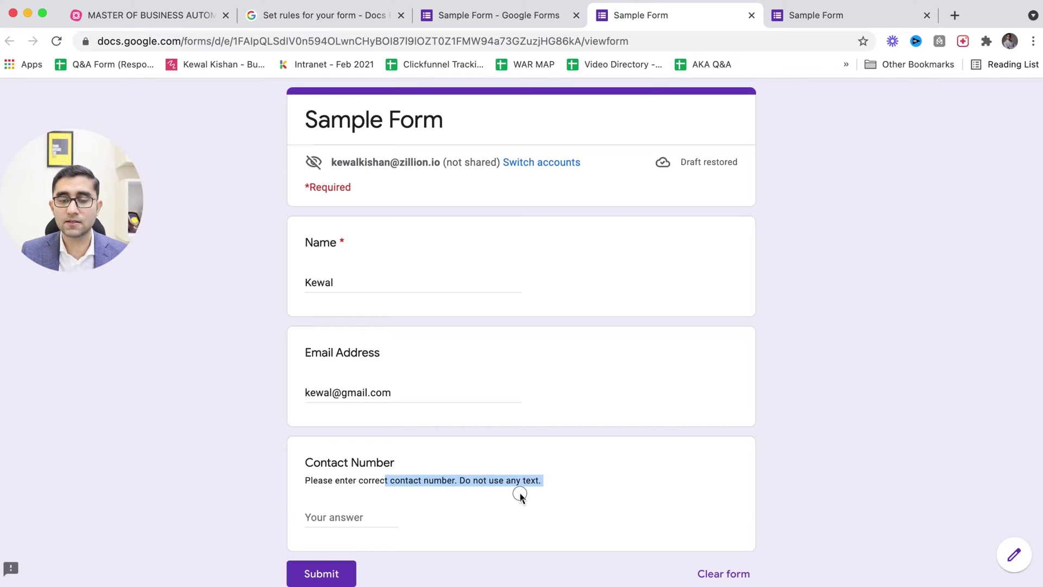
left_click(411, 478)
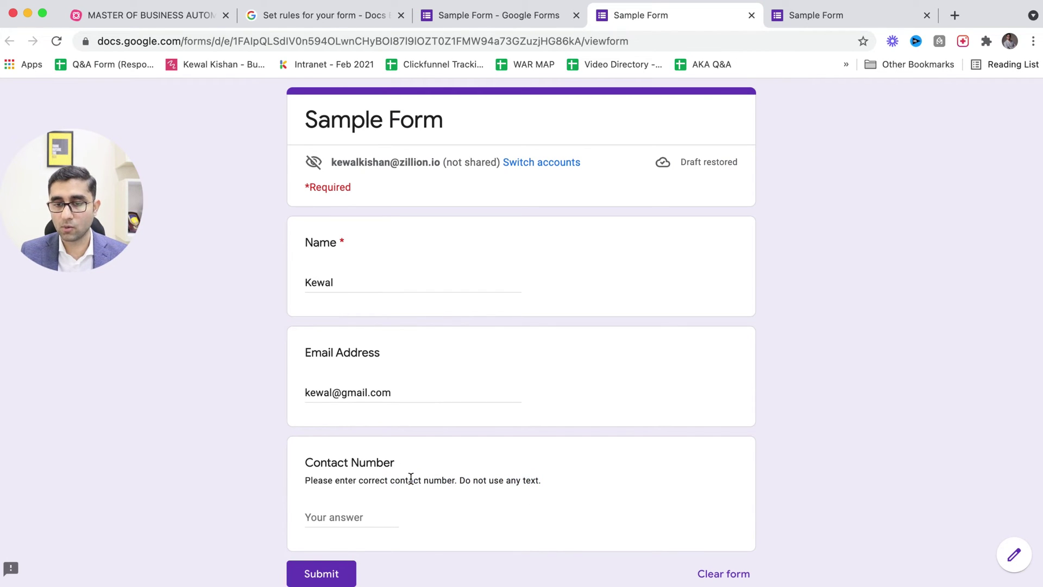
key("ctrl+shift+Tab")
- Reuse the email error text 'Please enter the correct email Address.' as the Email Address description and preview it
left_click(545, 253)
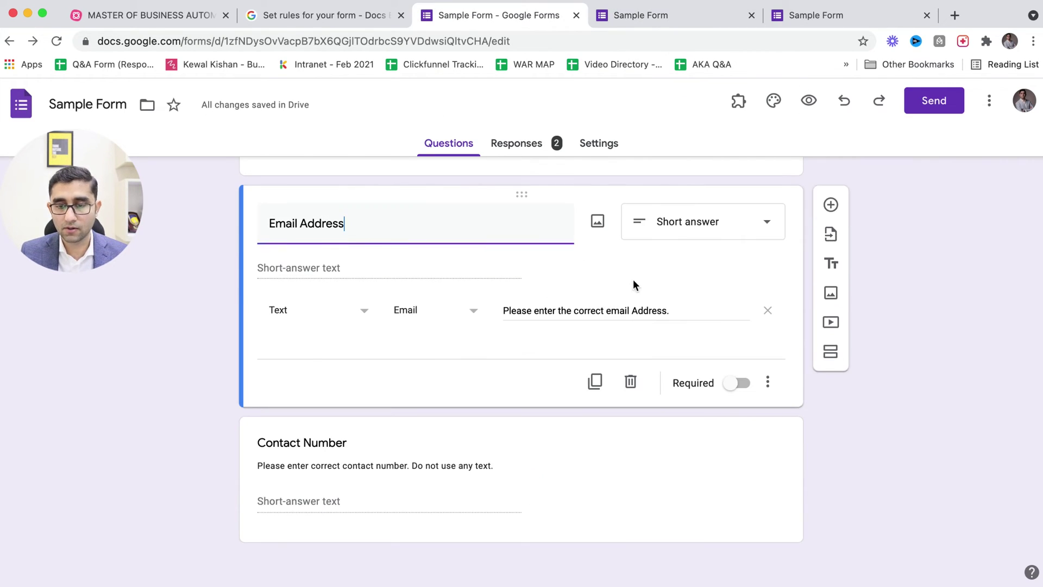
left_click(683, 313)
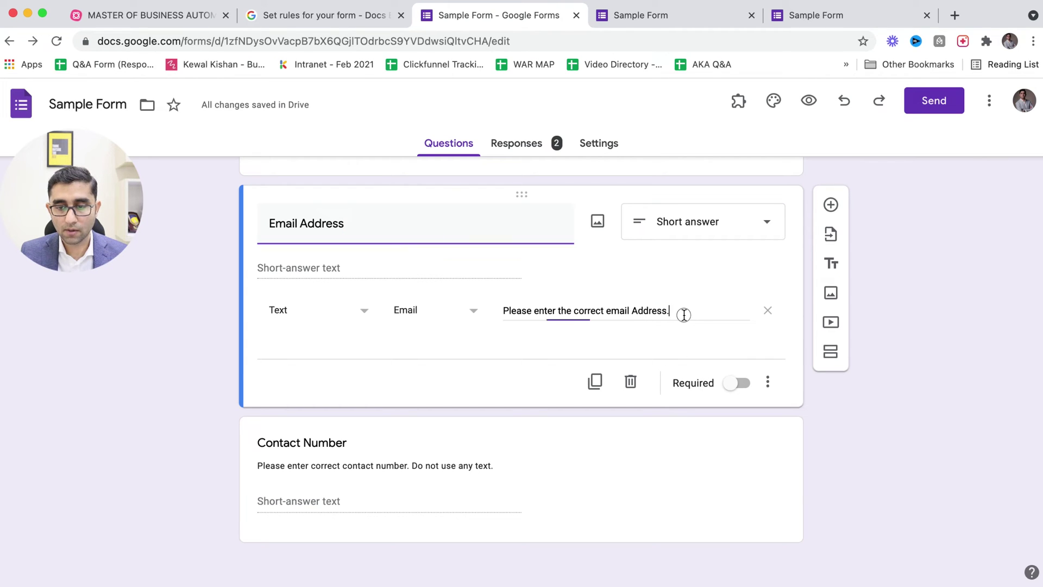
left_click_drag(682, 312, 504, 311)
key("super+c")
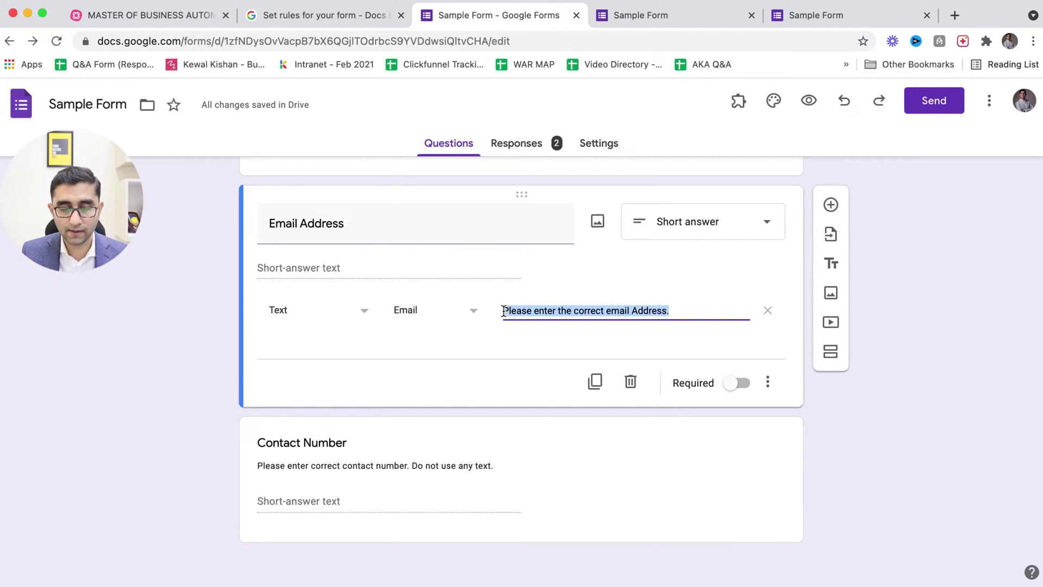
left_click(342, 266)
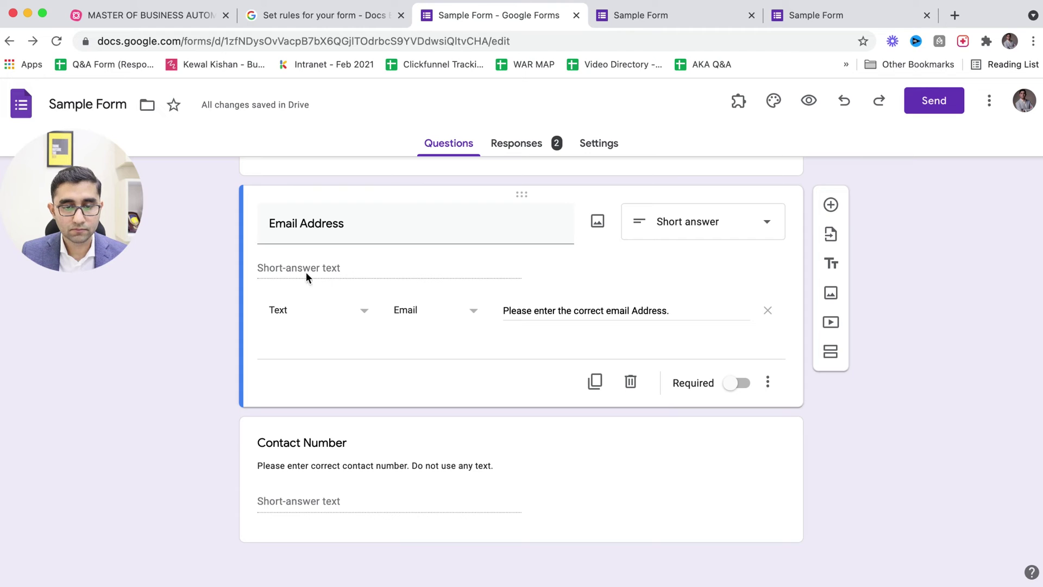
left_click(779, 393)
left_click(814, 438)
key("super+v")
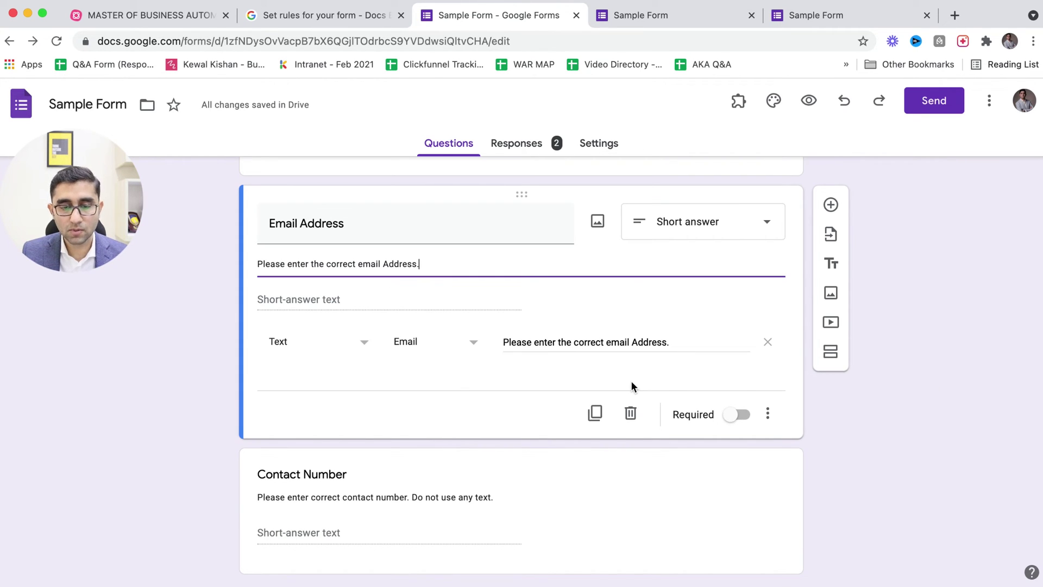
left_click(864, 469)
left_click(809, 100)
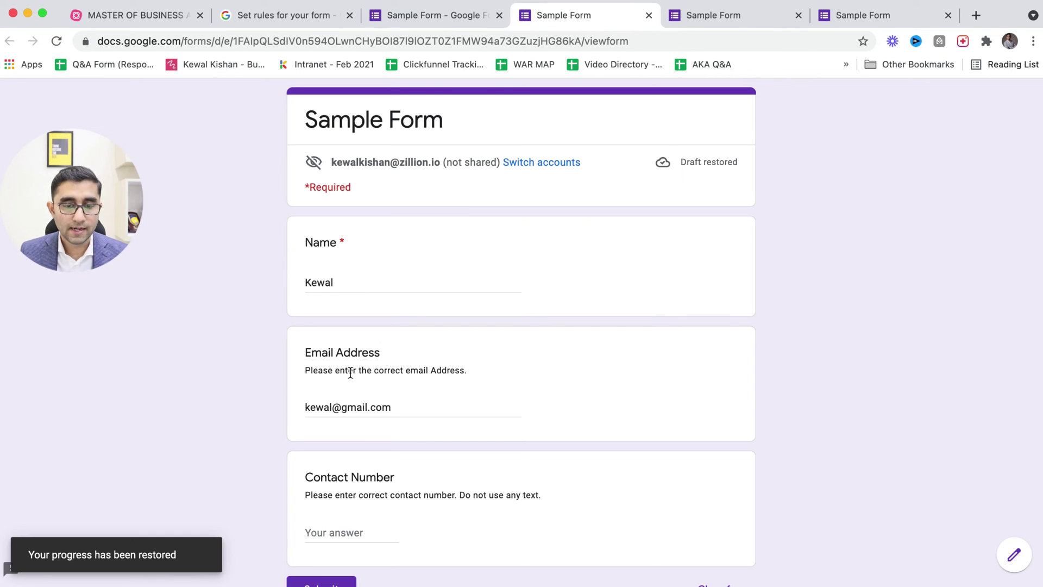
left_click_drag(349, 370, 440, 374)
- Review the current Contact Number description wording in the form preview
left_click(441, 375)
scroll(441, 374, "down", 3)
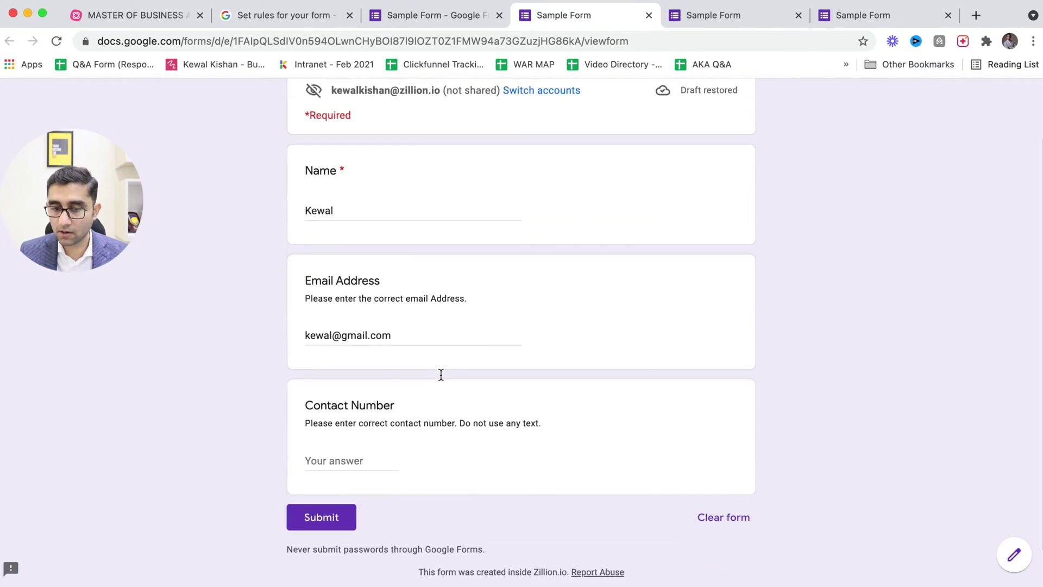
left_click_drag(365, 393, 462, 394)
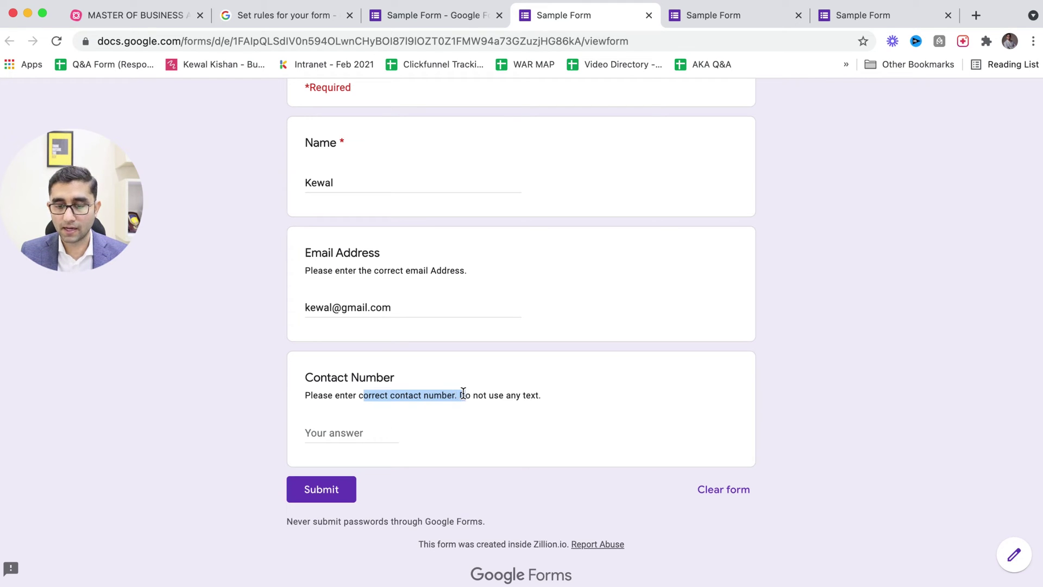
left_click(506, 396)
- Replace the Contact Number description with the error text 'Please enter 10 digits contact number.'
key("ctrl+shift+Tab")
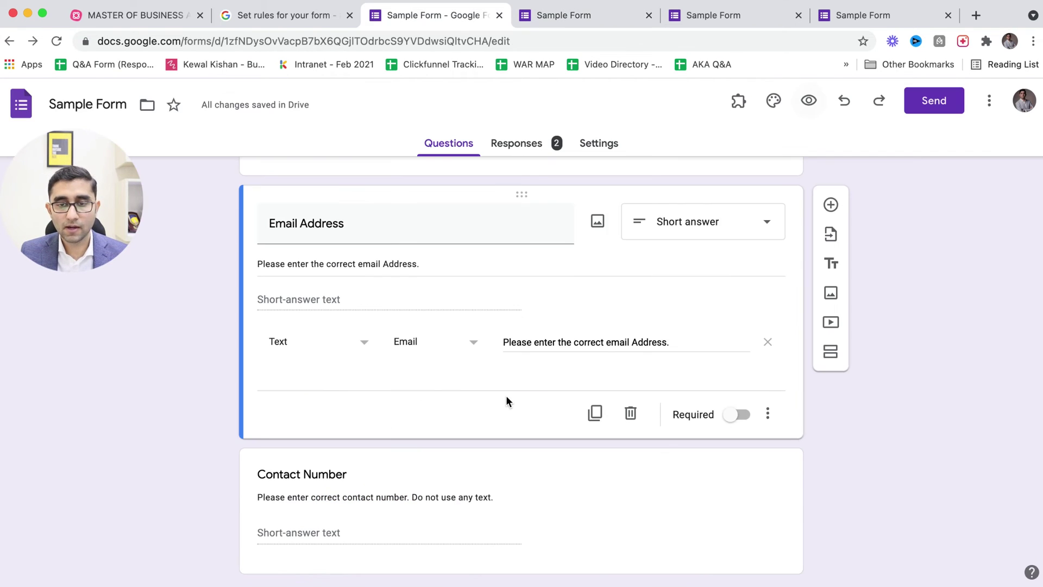
scroll(688, 477, "down", 1)
left_click(689, 477)
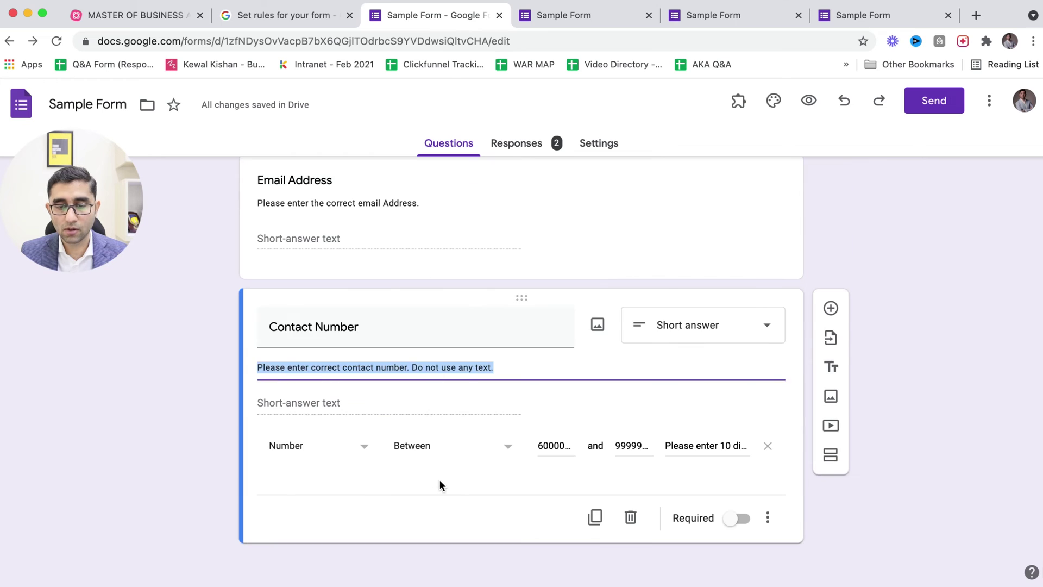
double_click(697, 447)
triple_click(697, 447)
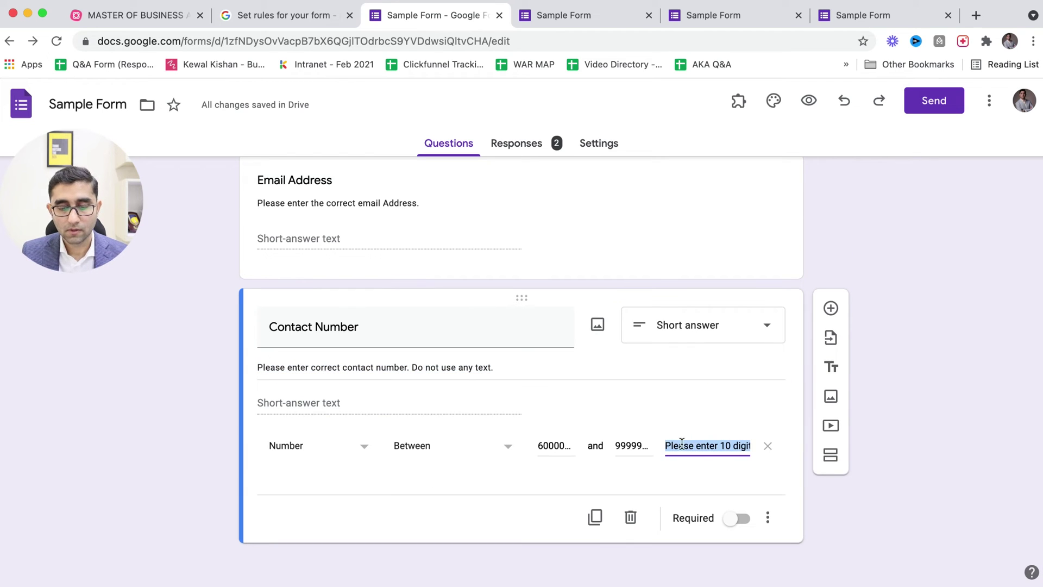
triple_click(385, 366)
type("Please enter 10 digits contact number")
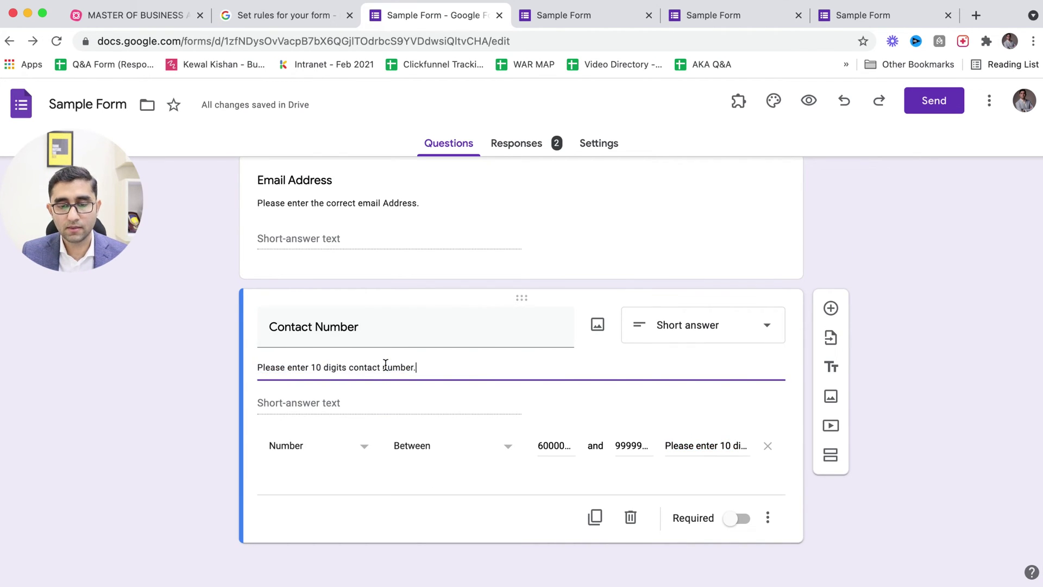
- Reload the preview to confirm the new description, then return to the editor
key("ctrl+Tab")
left_click(56, 41)
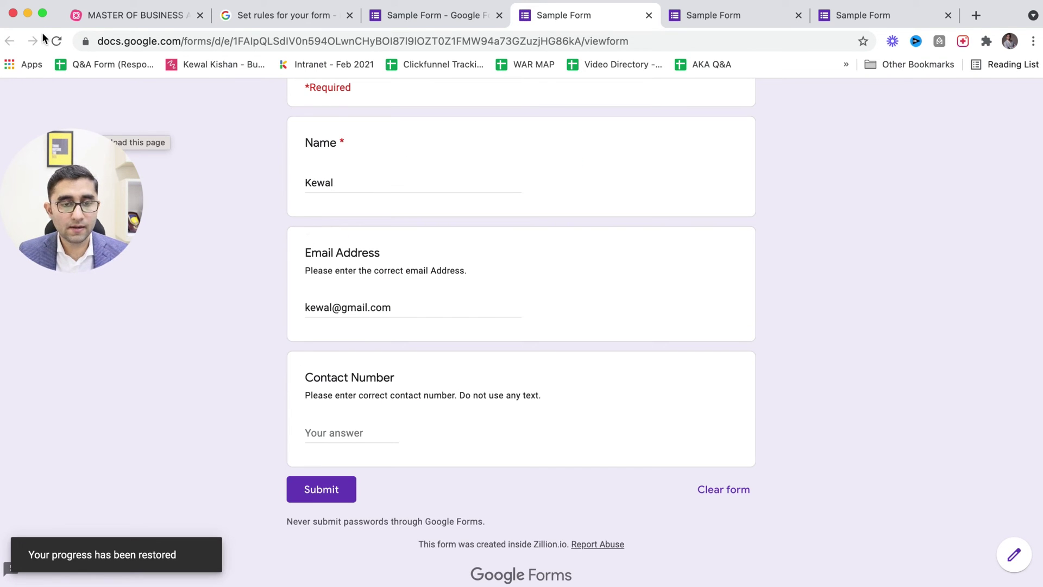
key("ctrl+shift+Tab")
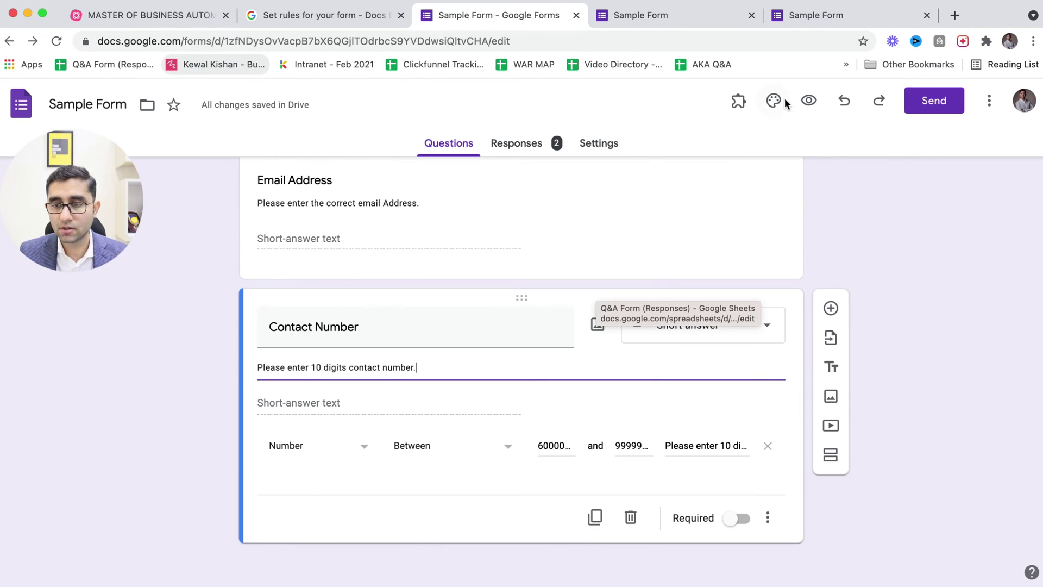
left_click(810, 103)
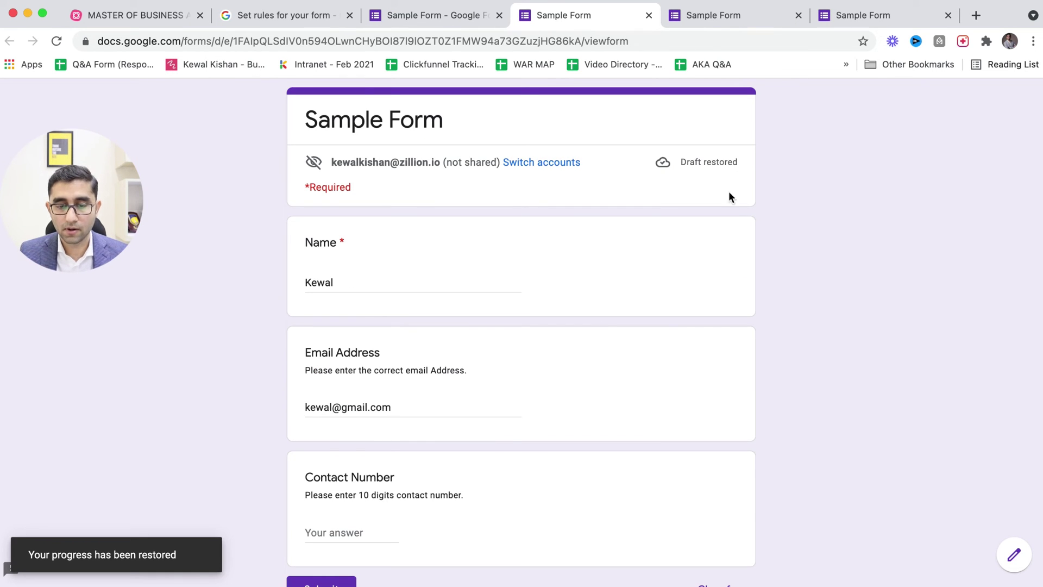
left_click(342, 282)
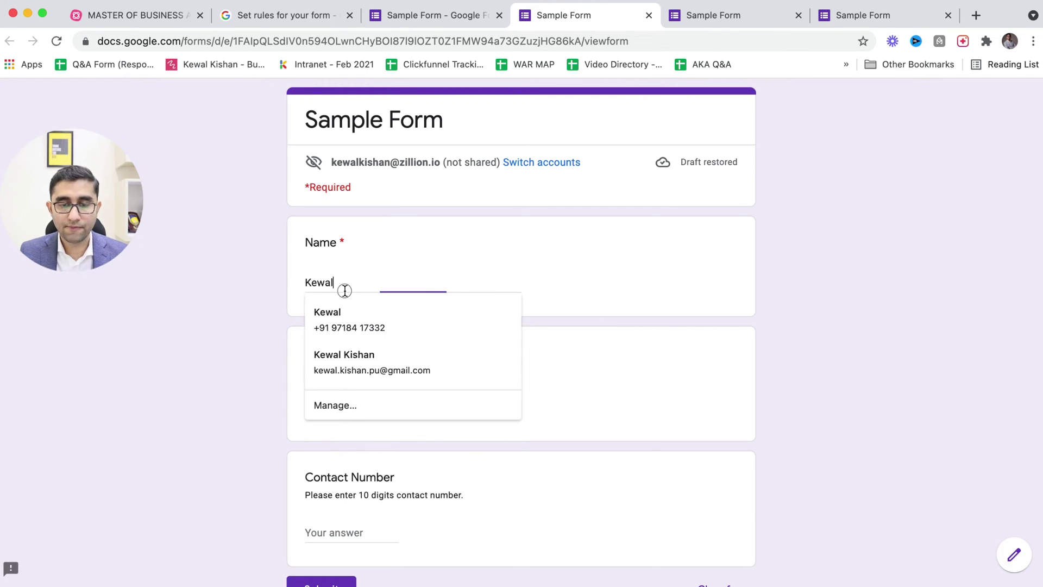
left_click(236, 373)
left_click(410, 412)
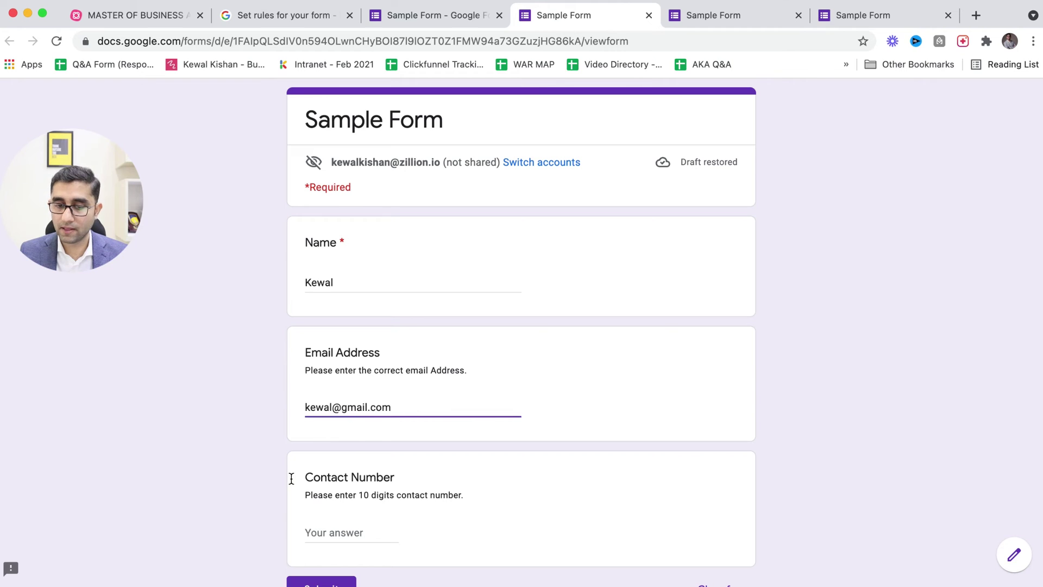
scroll(292, 478, "down", 2)
left_click(350, 426)
type("9")
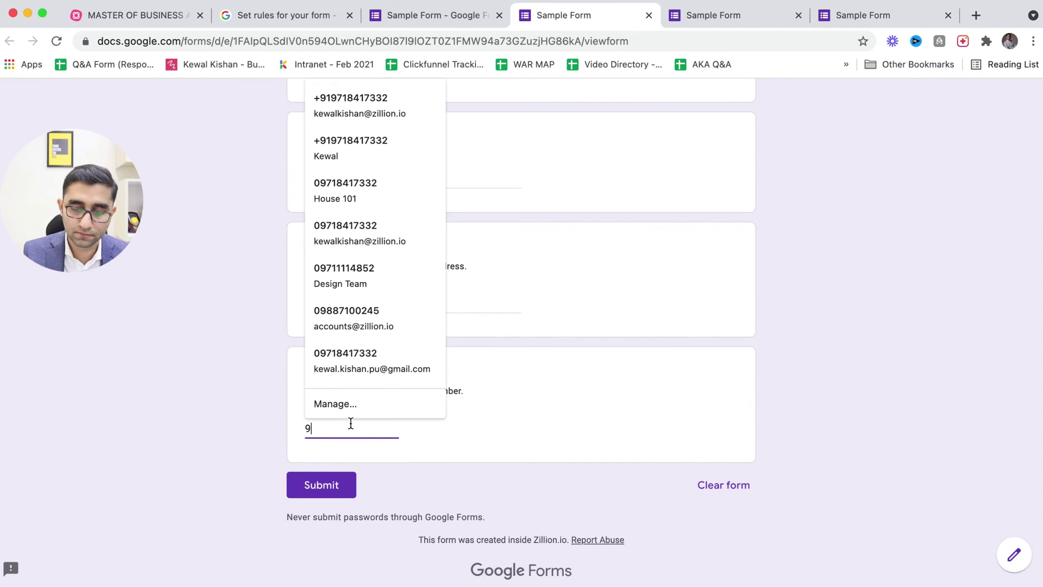
type("71841733")
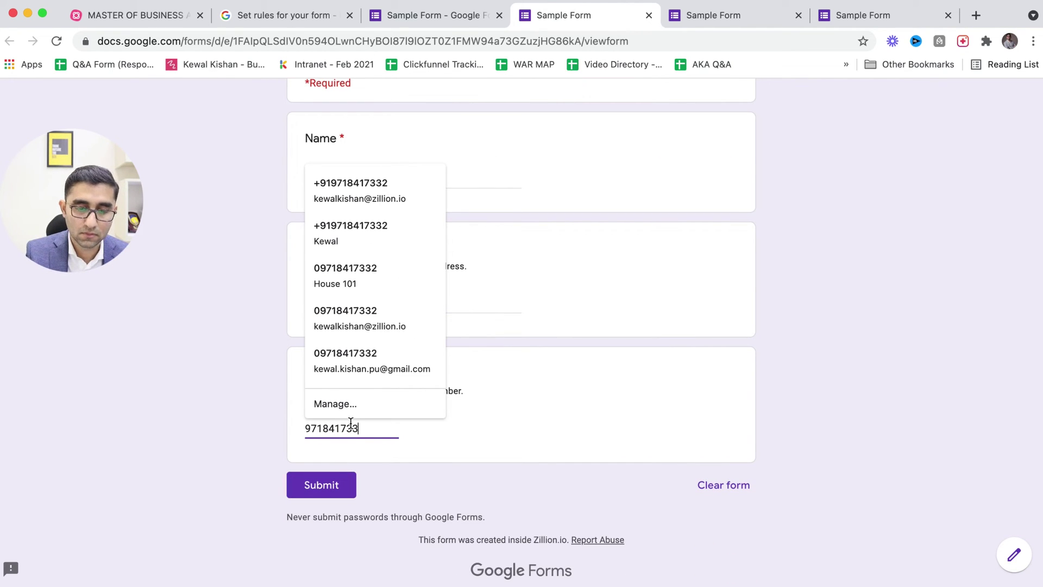
left_click(305, 489)
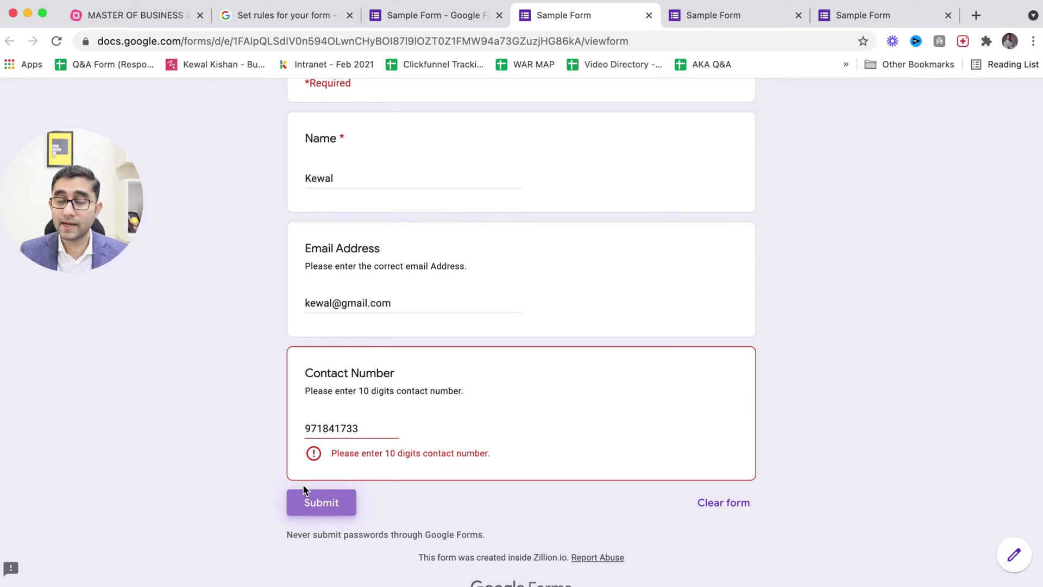
left_click(379, 424)
key("super+a")
key("BackSpace")
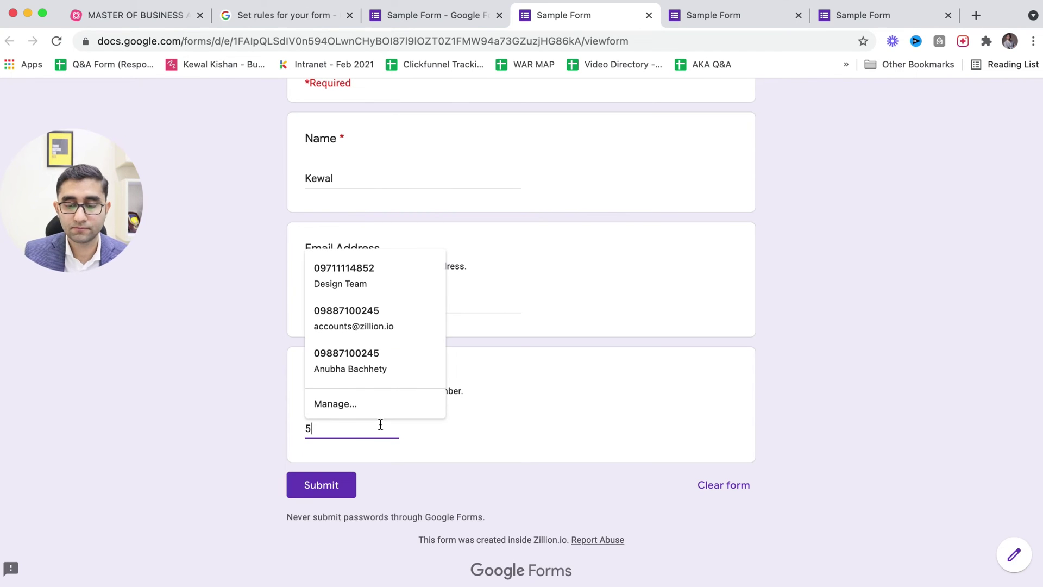
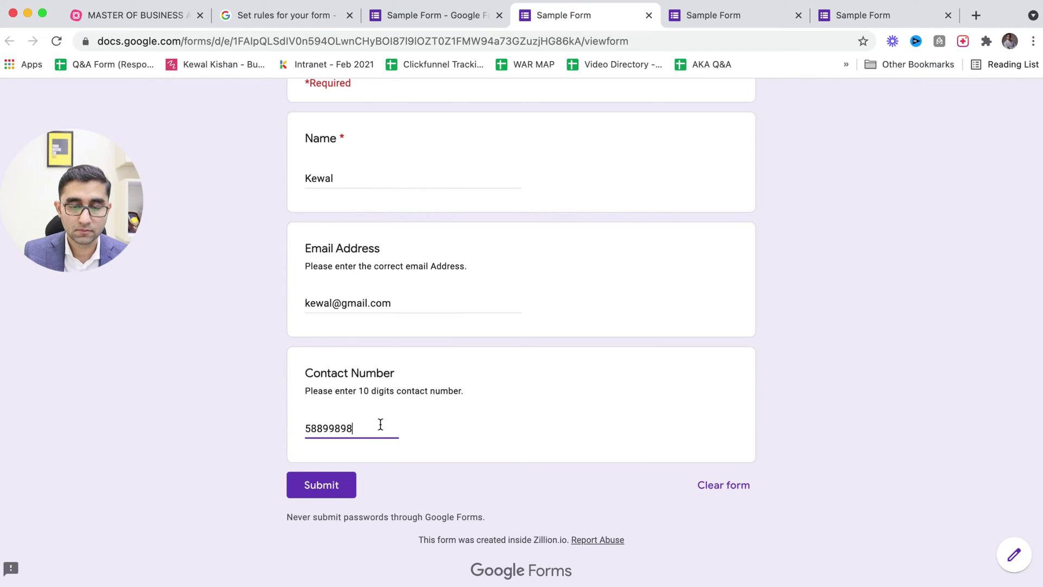
left_click(321, 484)
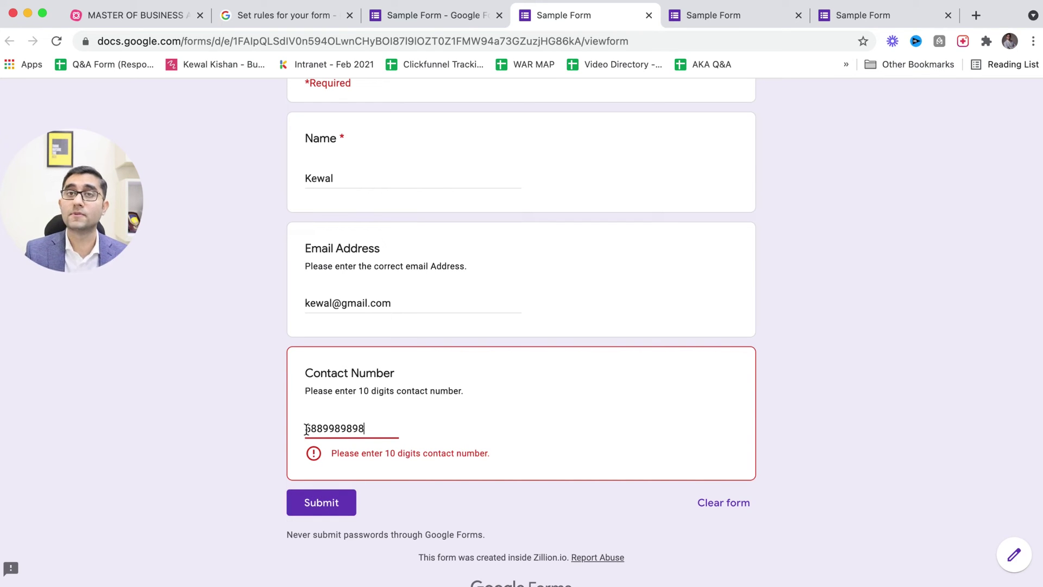
key("ctrl+shift+Tab")
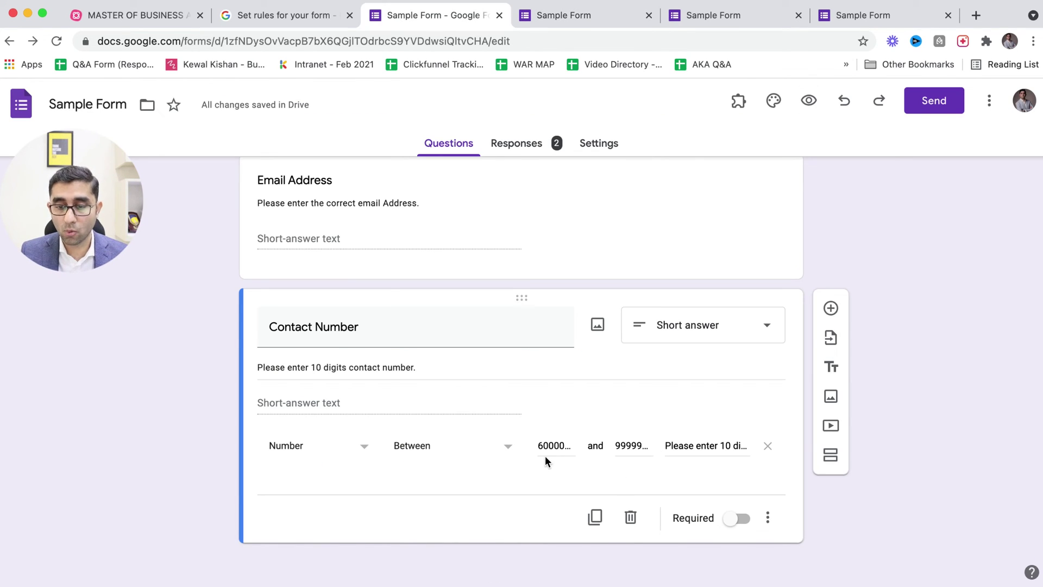
- Edit the Number Between minimum, replacing its leading 6 with 1
left_click(541, 448)
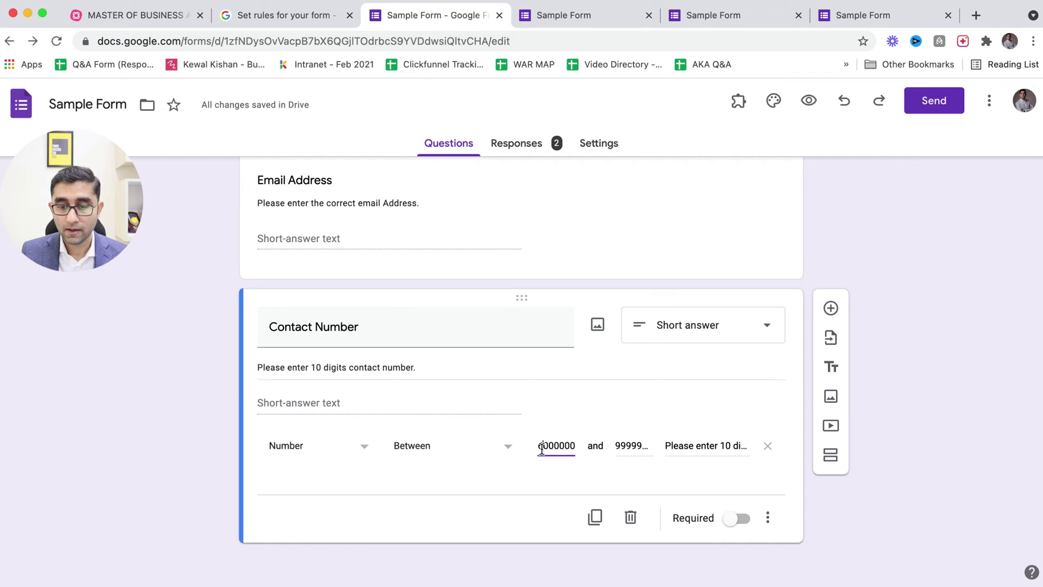
left_click(538, 497)
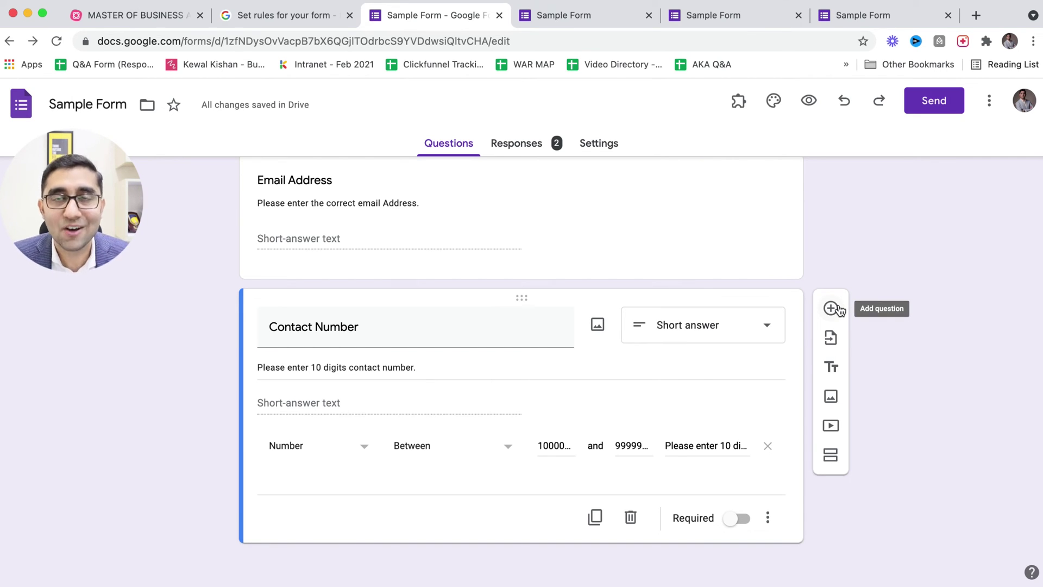
- Add a new question titled 'Please choose the products', fixing the typo
left_click(831, 308)
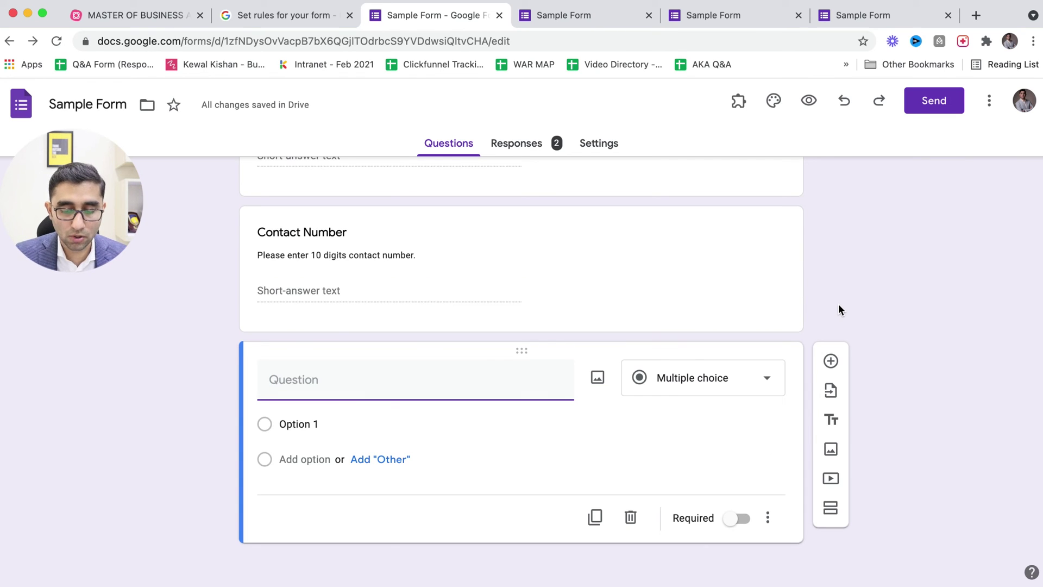
type("Please choose")
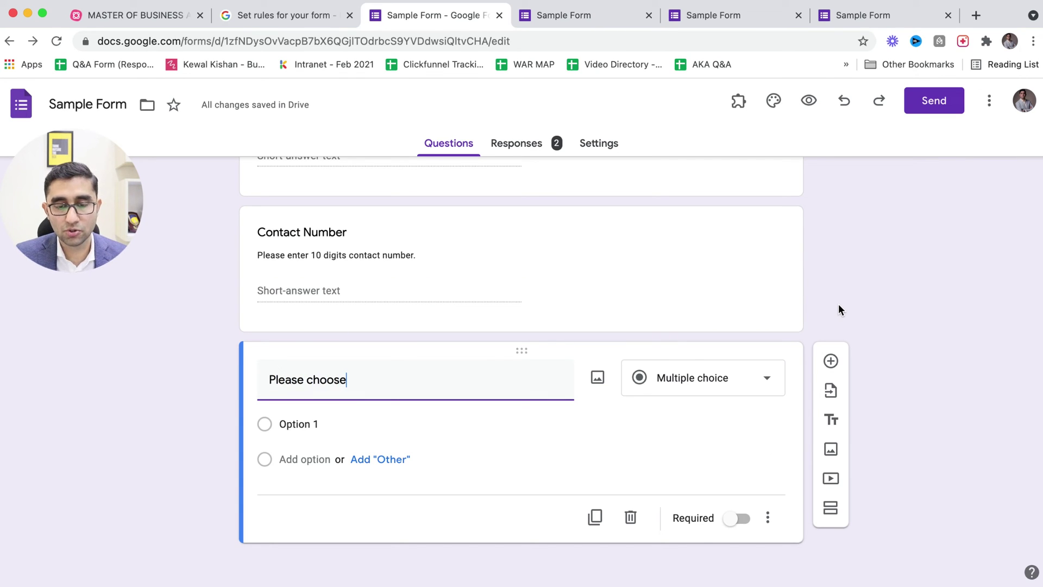
type(" the prod")
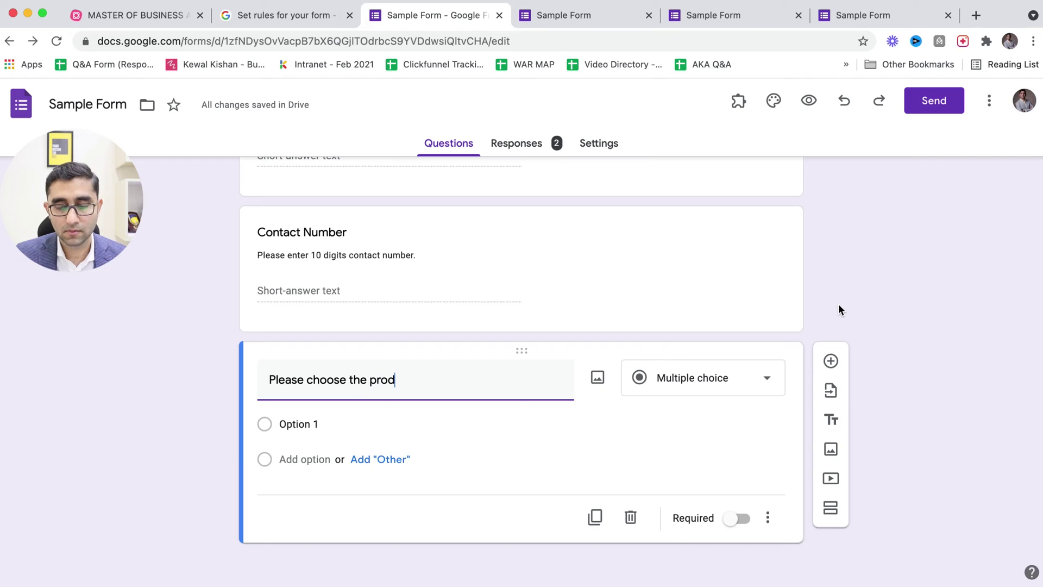
type("ycts")
key("Left")
key("Left")
key("Left")
key("shift+Left")
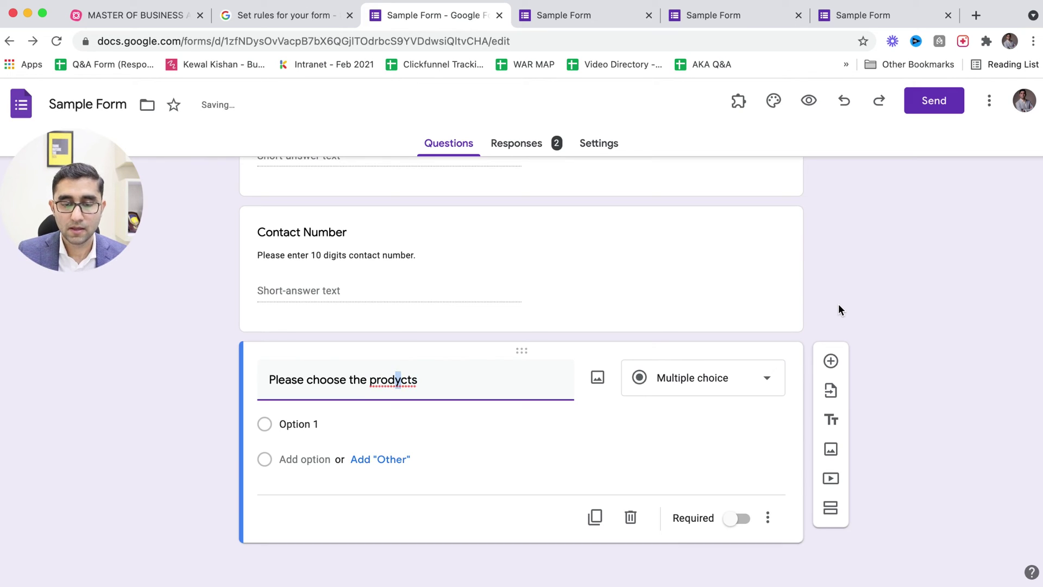
type("u")
- Make it a Checkboxes question with option A plus suggested options B, C and D
left_click(765, 382)
left_click(701, 407)
left_click(511, 435)
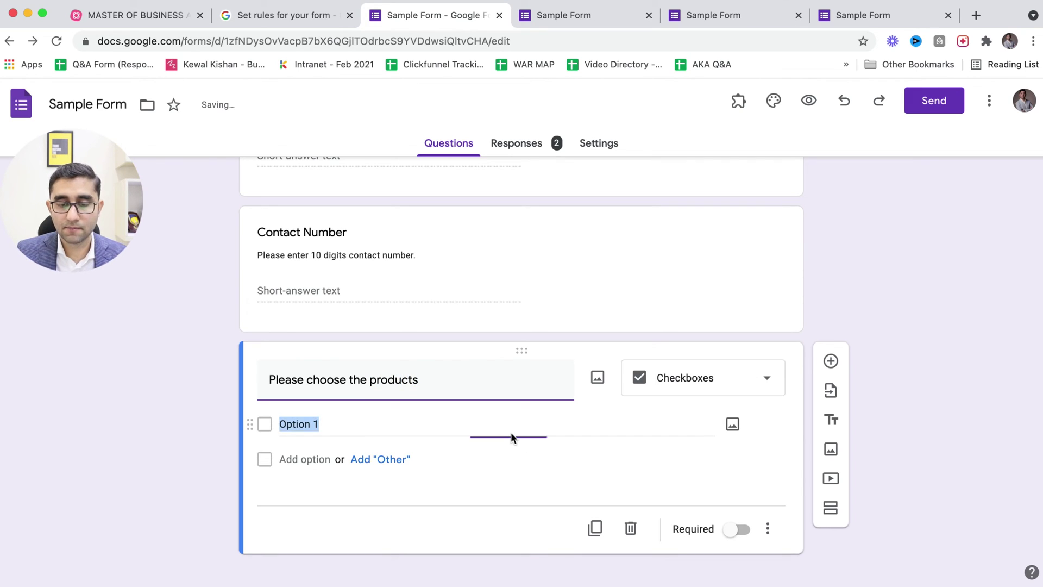
type("A")
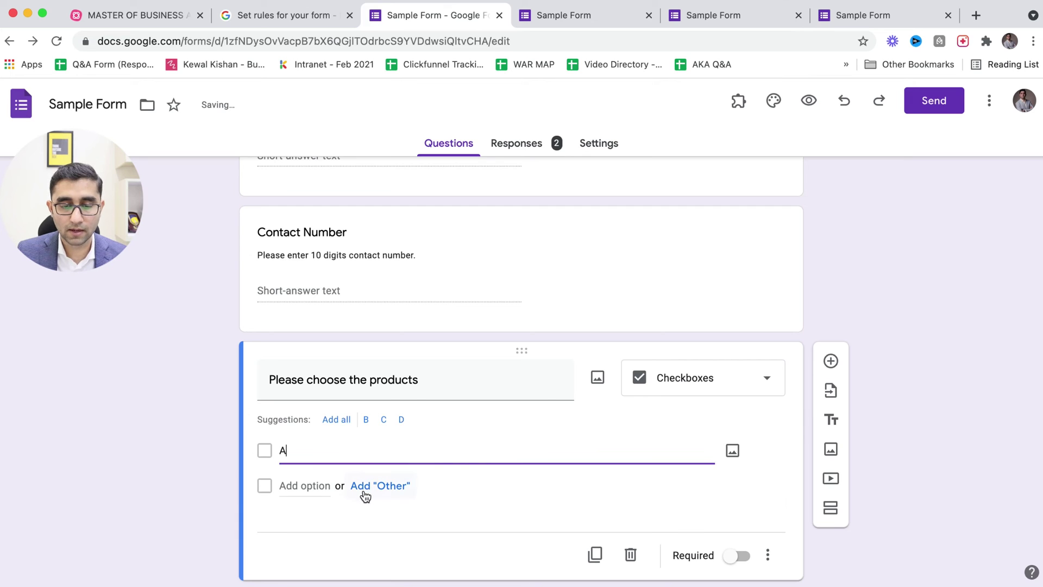
left_click(335, 412)
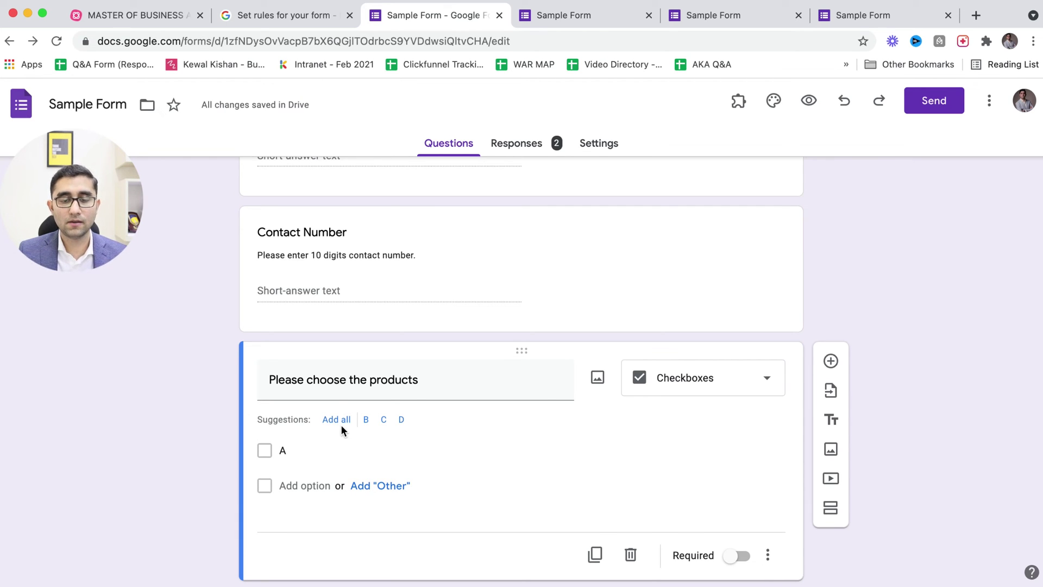
left_click(336, 419)
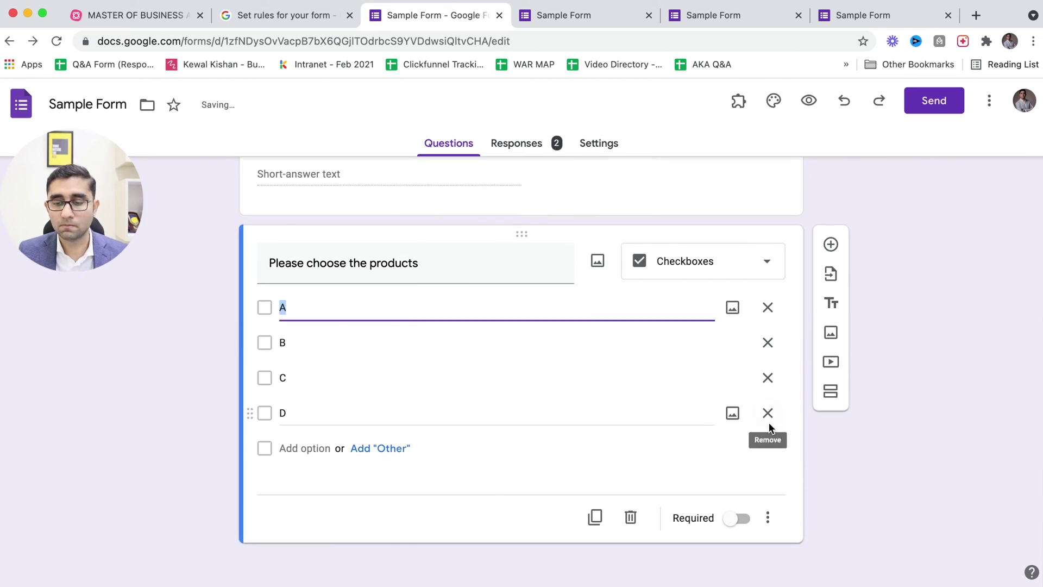
left_click(767, 517)
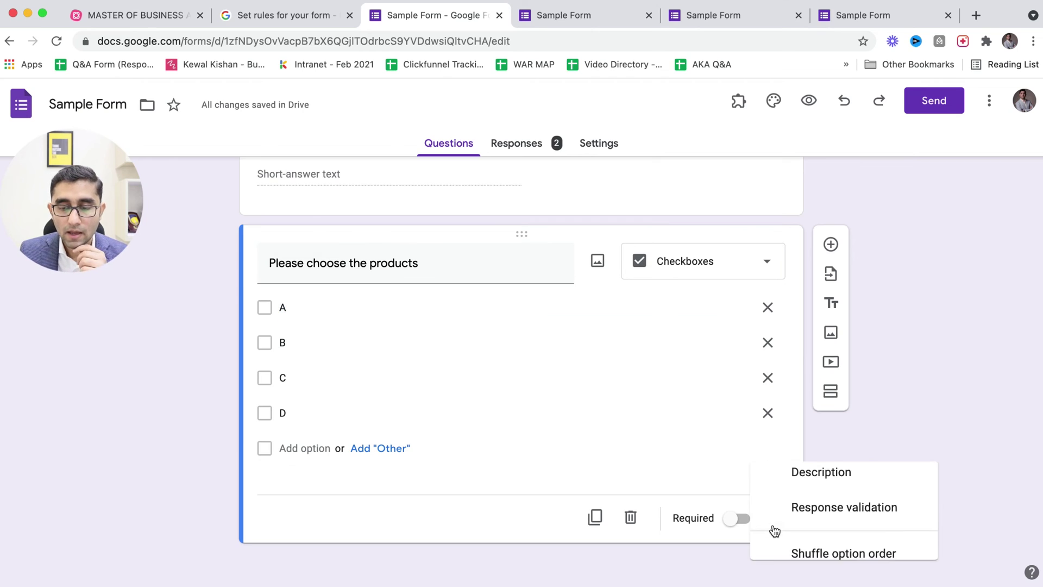
- Add 'Select at least 2' validation with error 'Select atleast 2 products', then preview the form
left_click(801, 517)
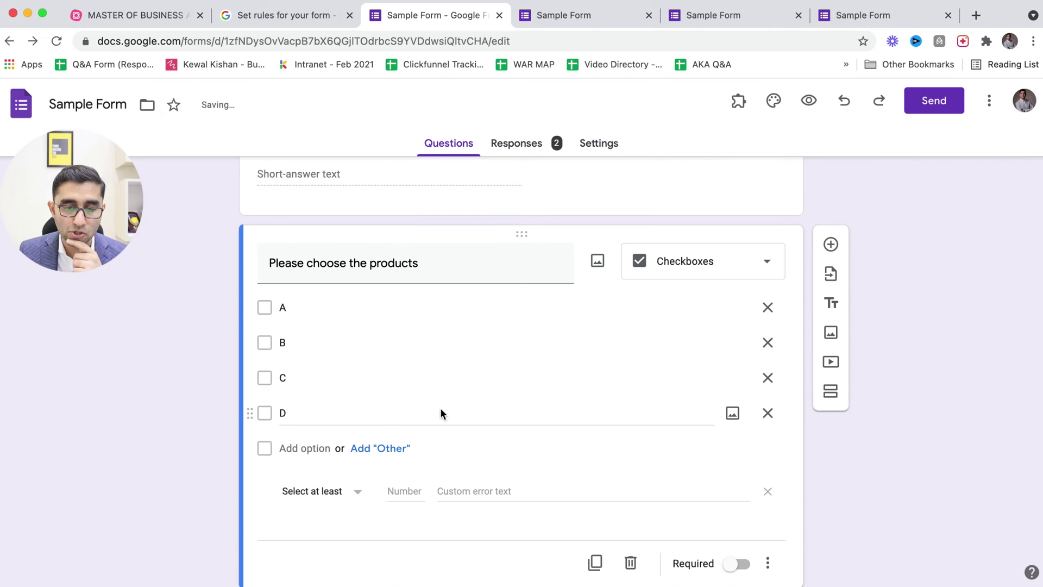
left_click(346, 492)
left_click(346, 494)
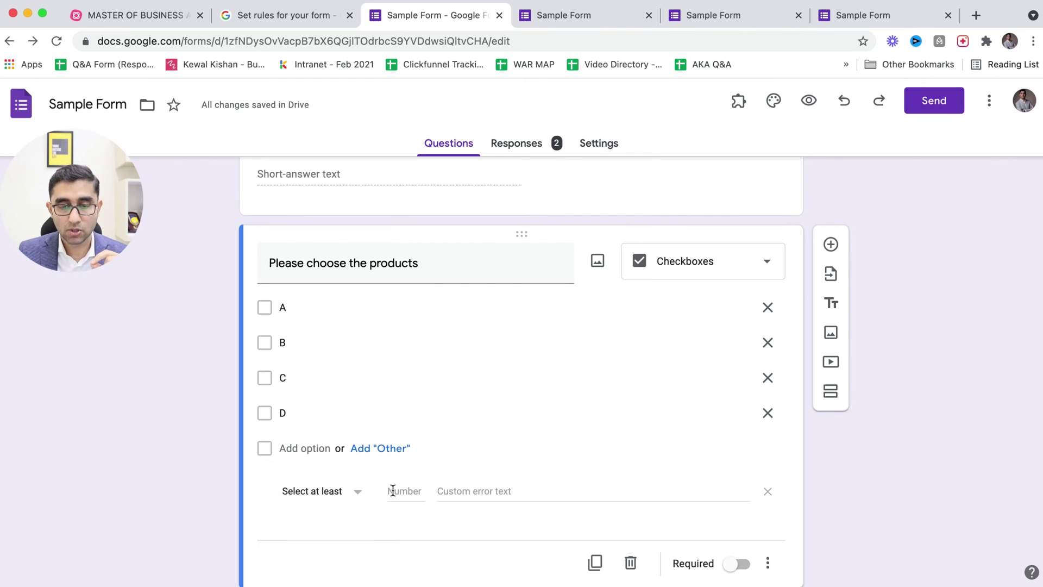
type("1")
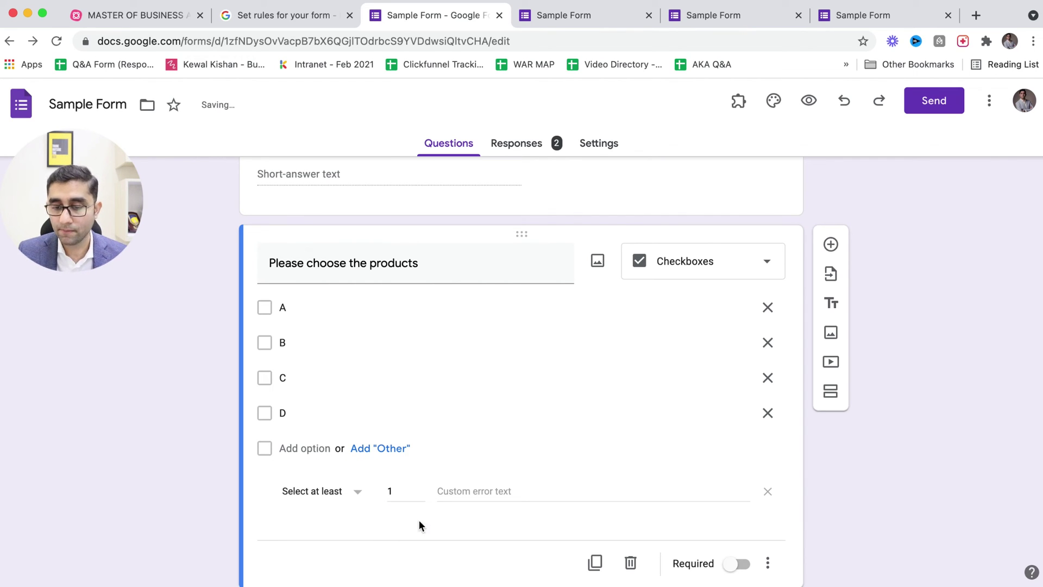
double_click(402, 497)
type("2")
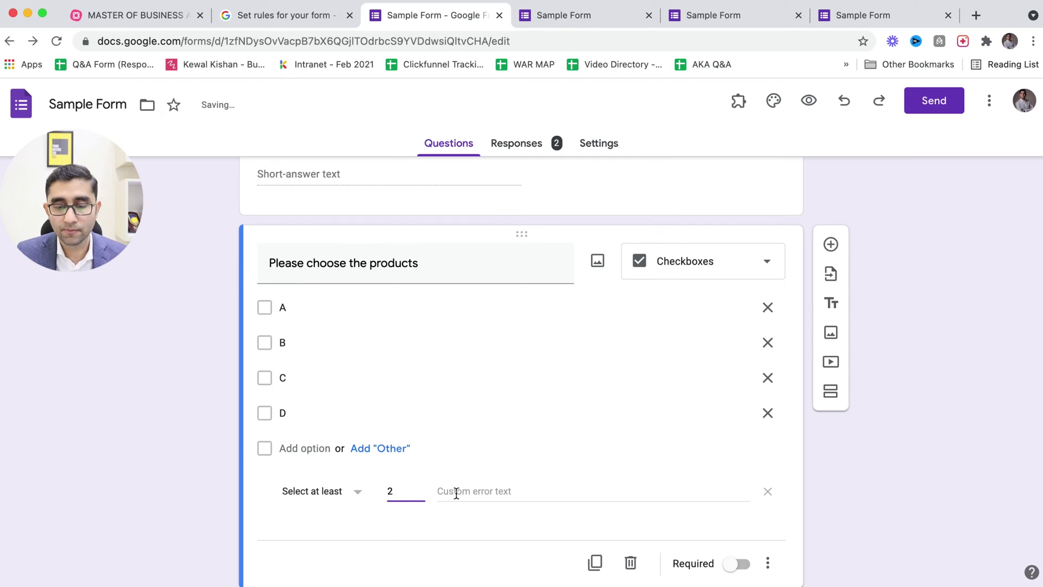
left_click(457, 493)
type("Sele")
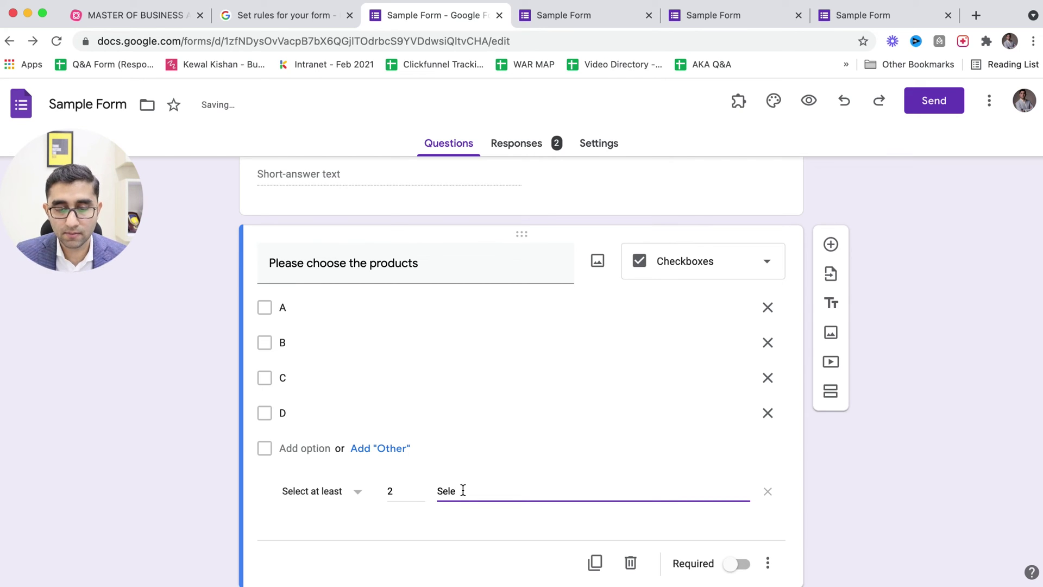
type("ct atleast 2 ")
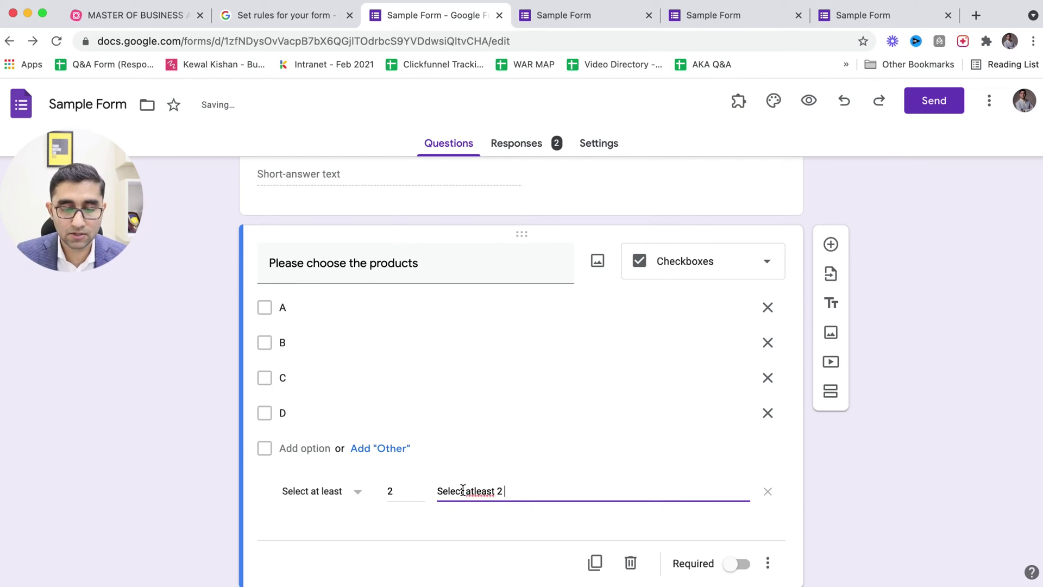
type("products")
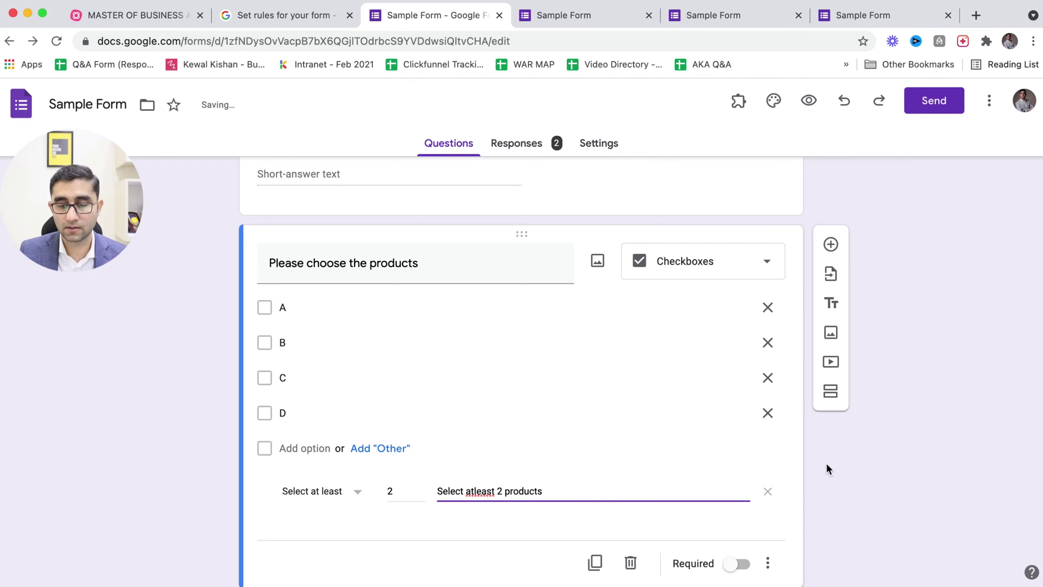
left_click(864, 472)
left_click(810, 105)
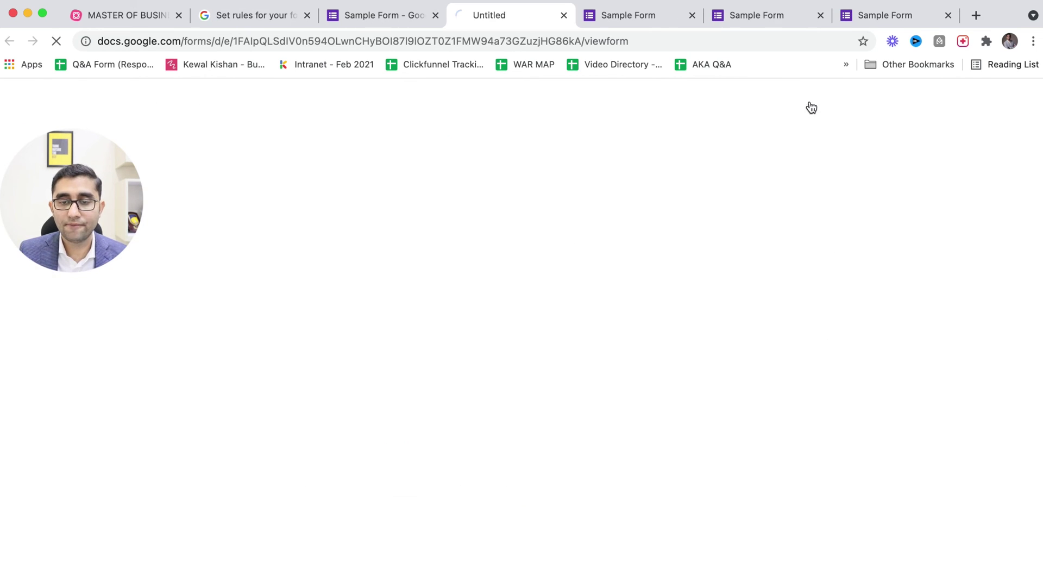
- In the preview, edit the contact number and tick products A and B to test the rule
scroll(421, 375, "down", 3)
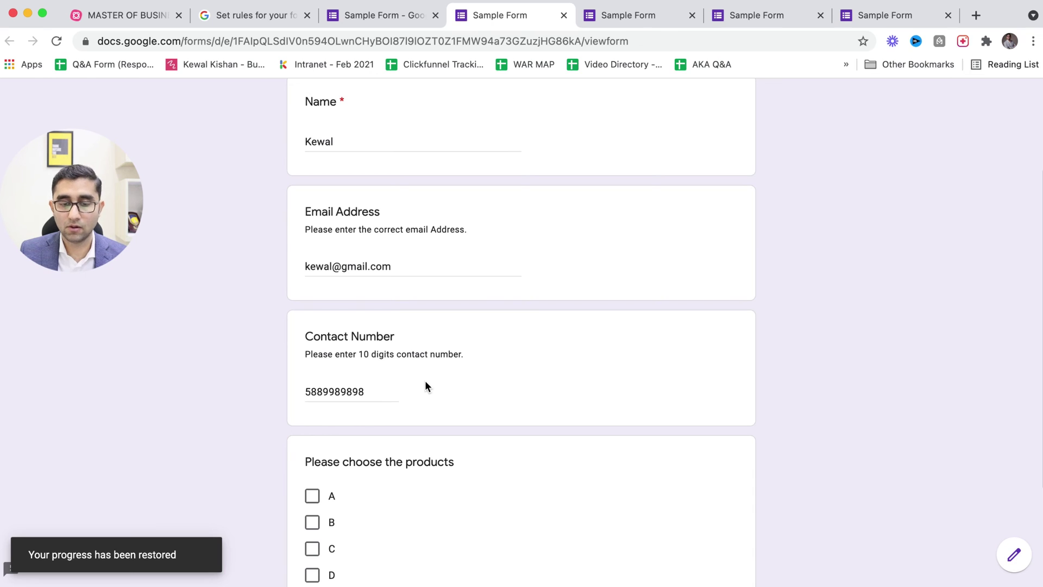
left_click(378, 389)
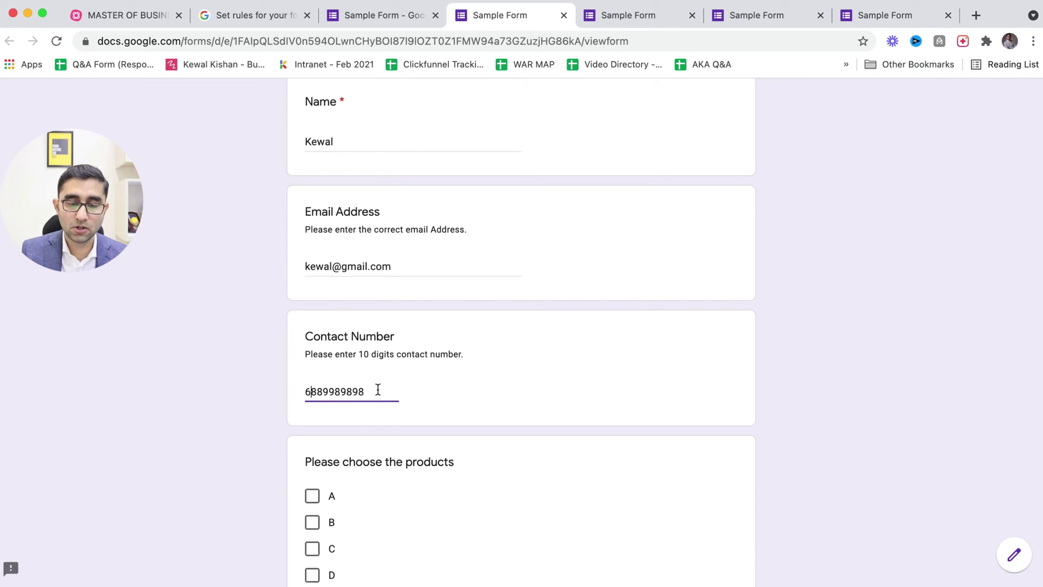
scroll(378, 389, "down", 3)
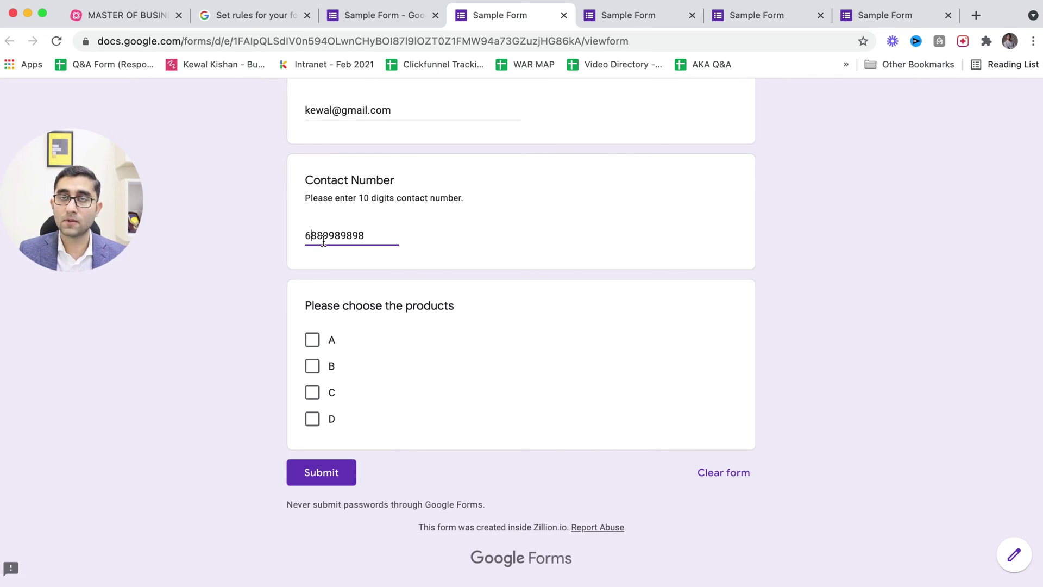
left_click(311, 339)
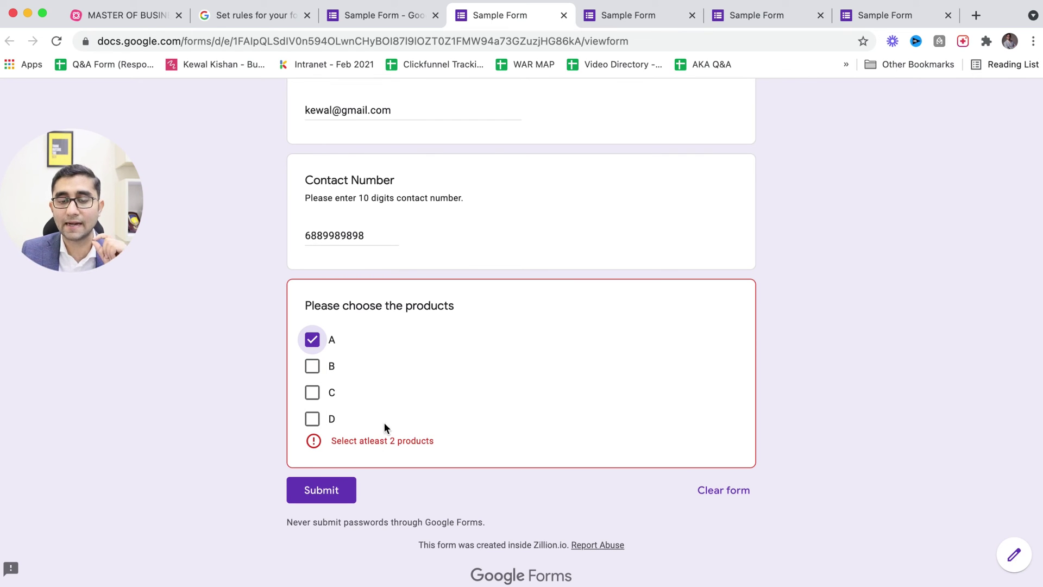
left_click(321, 370)
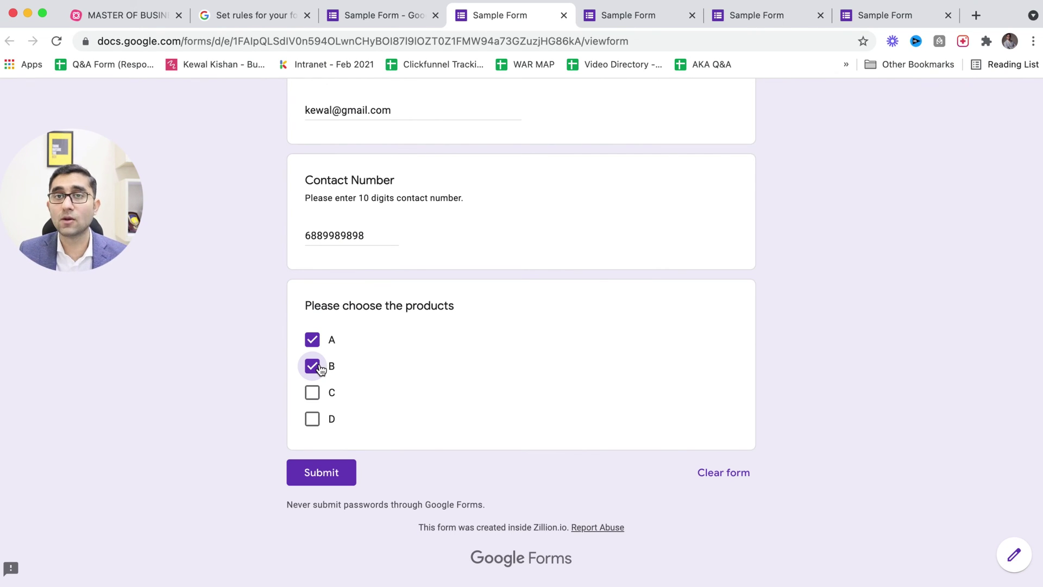
key("ctrl+shift+Tab")
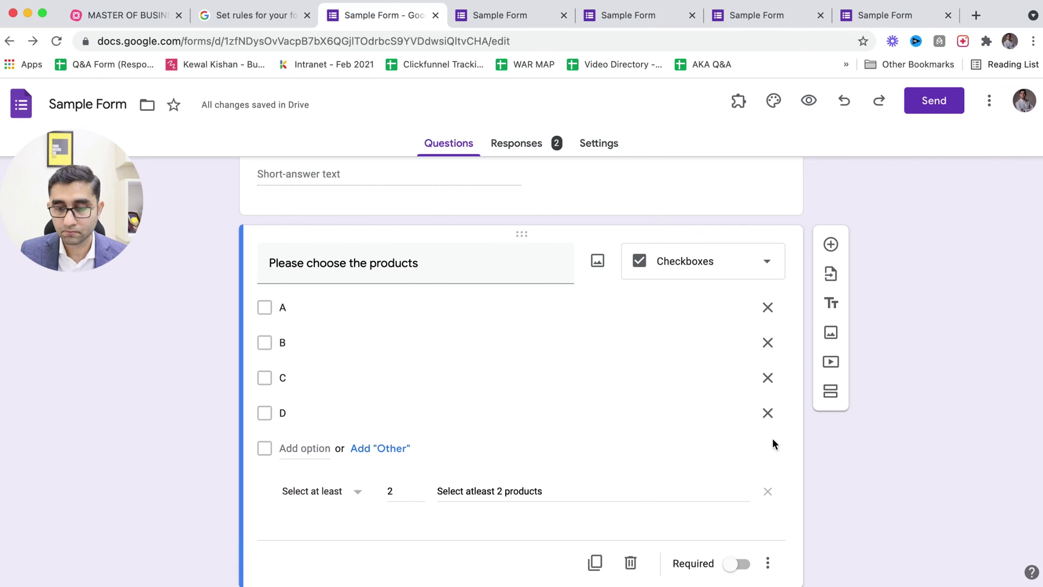
- Try Multiple choice and then Drop-down as the products question type
left_click(706, 268)
left_click(701, 231)
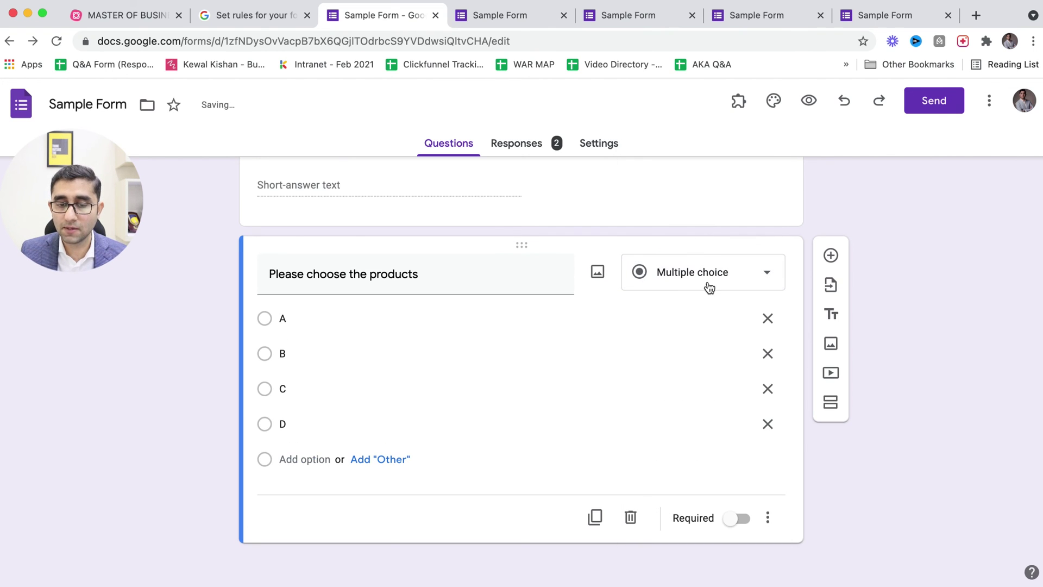
left_click(768, 517)
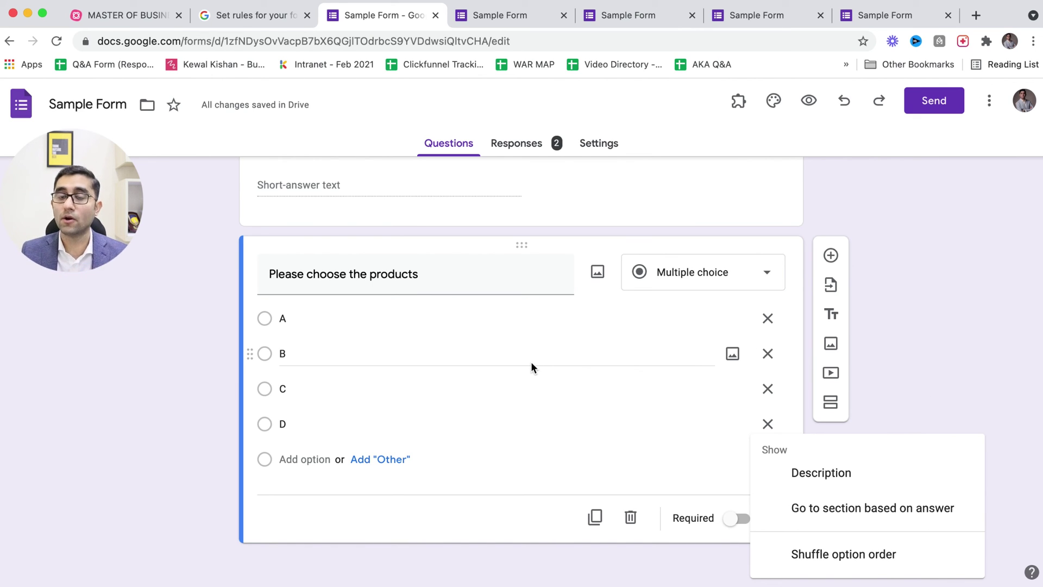
left_click(689, 271)
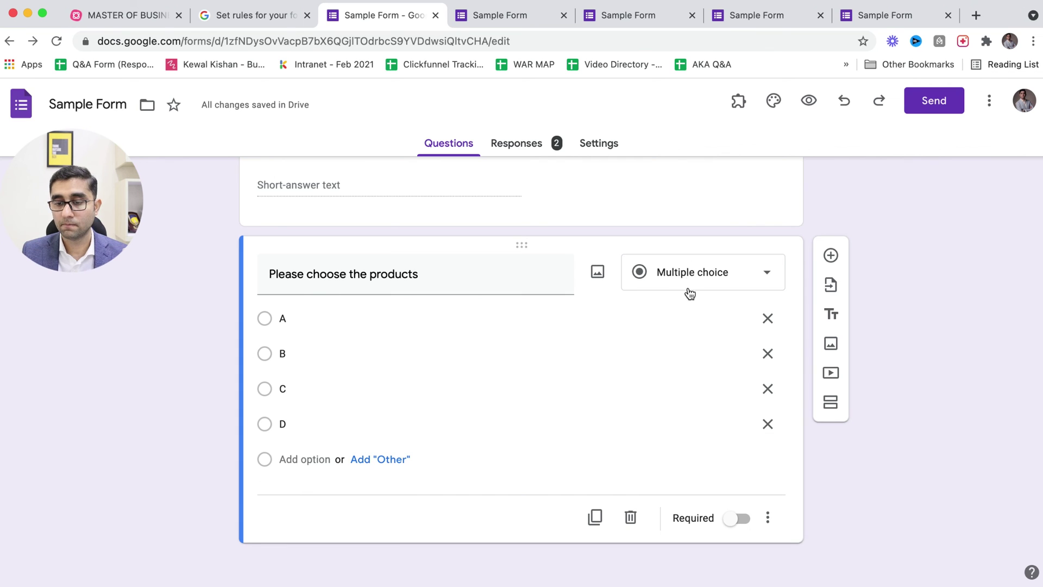
left_click(687, 282)
left_click(688, 300)
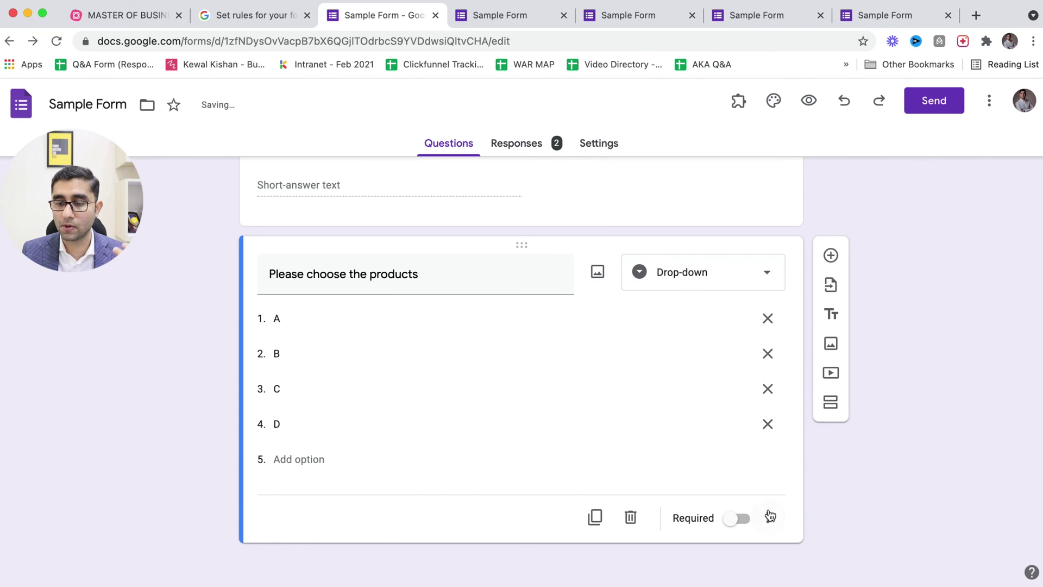
left_click(767, 518)
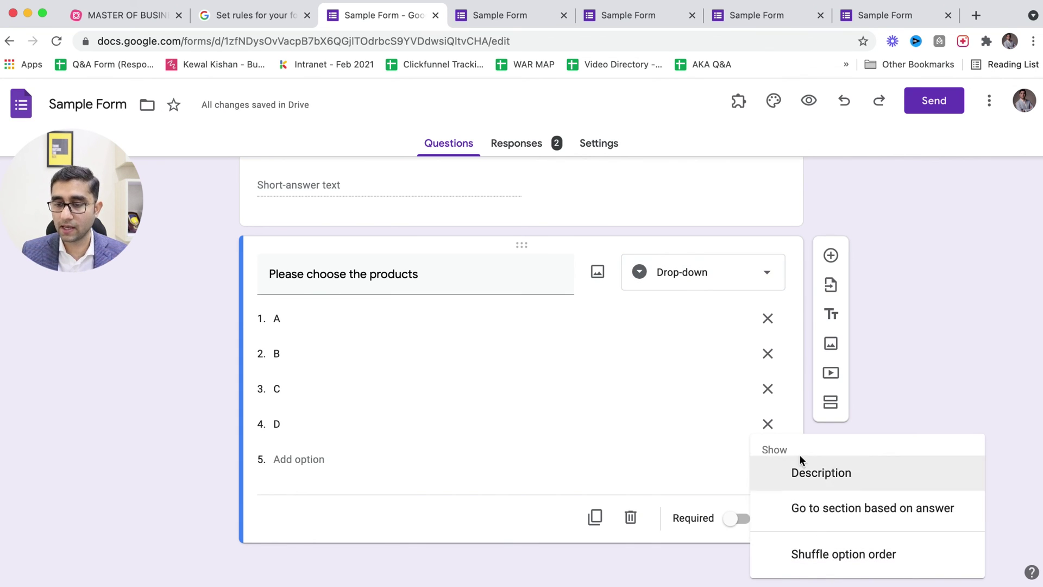
- Set the products question back to Checkboxes and add a new question below it
left_click(709, 283)
left_click(705, 284)
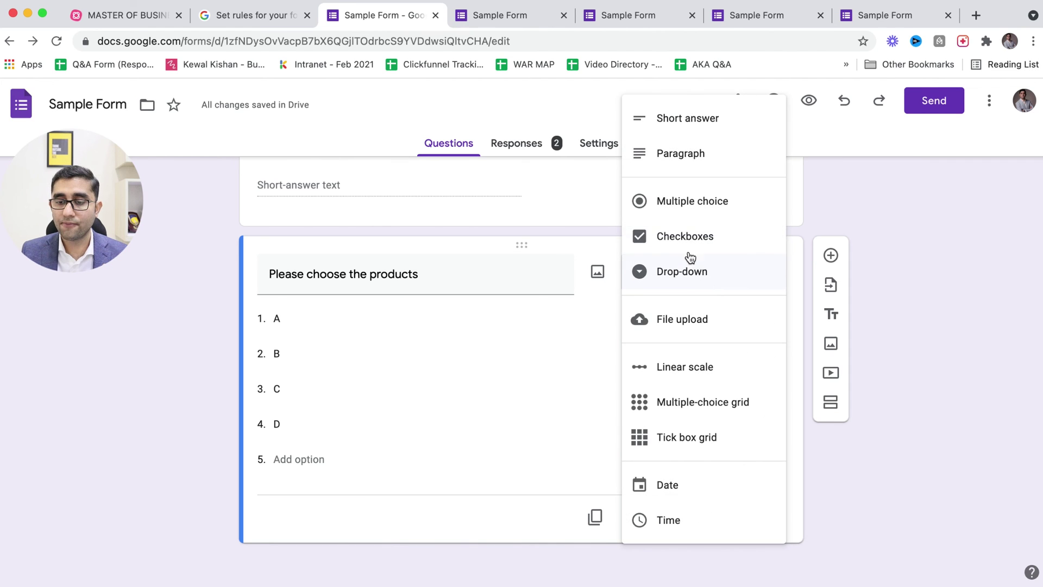
left_click(686, 236)
left_click(767, 530)
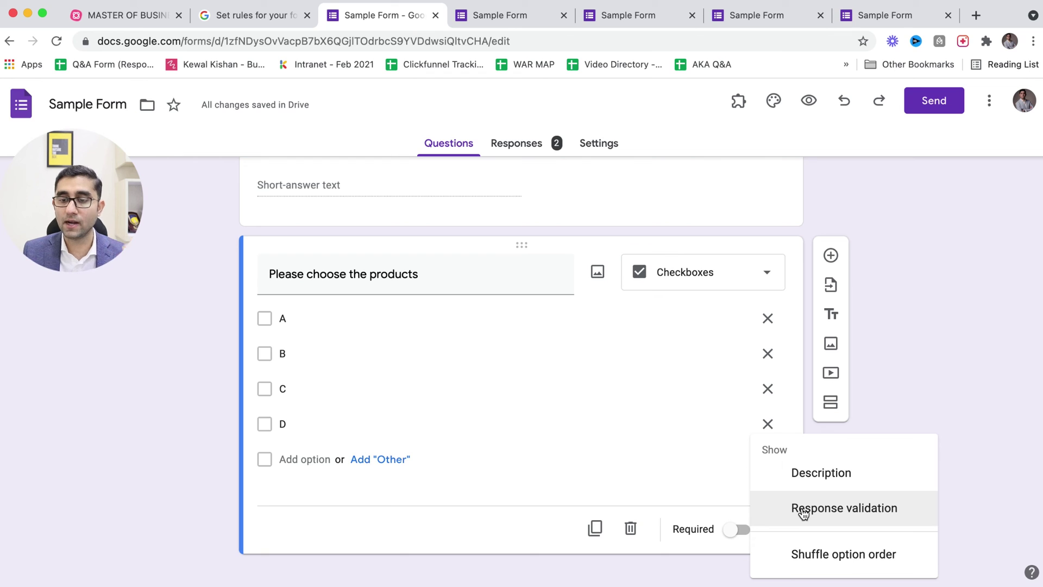
left_click(938, 415)
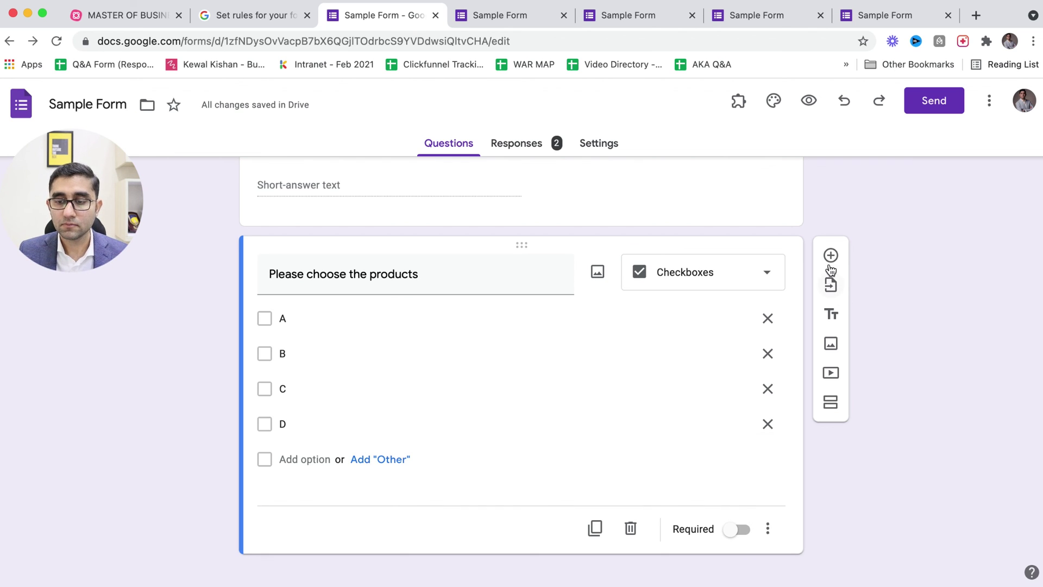
left_click(831, 267)
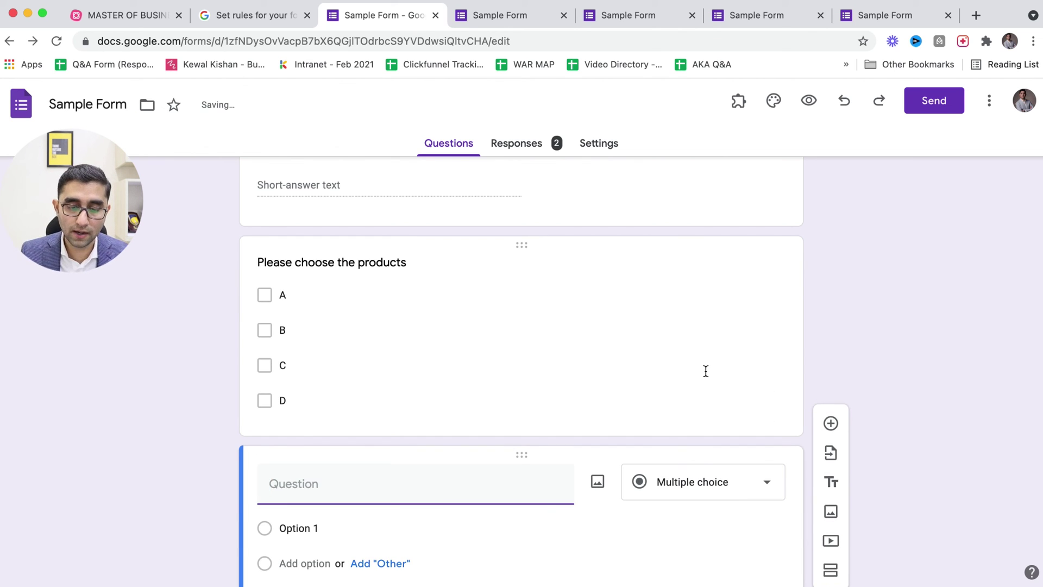
- Title the new question 'Sample' and switch it to File upload
type("Sample")
left_click(711, 489)
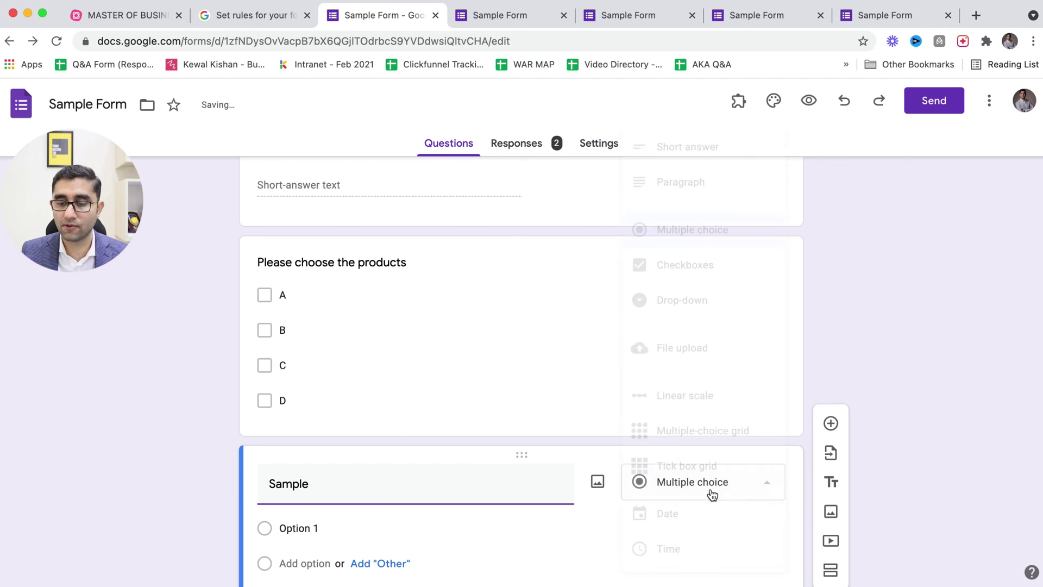
left_click(720, 345)
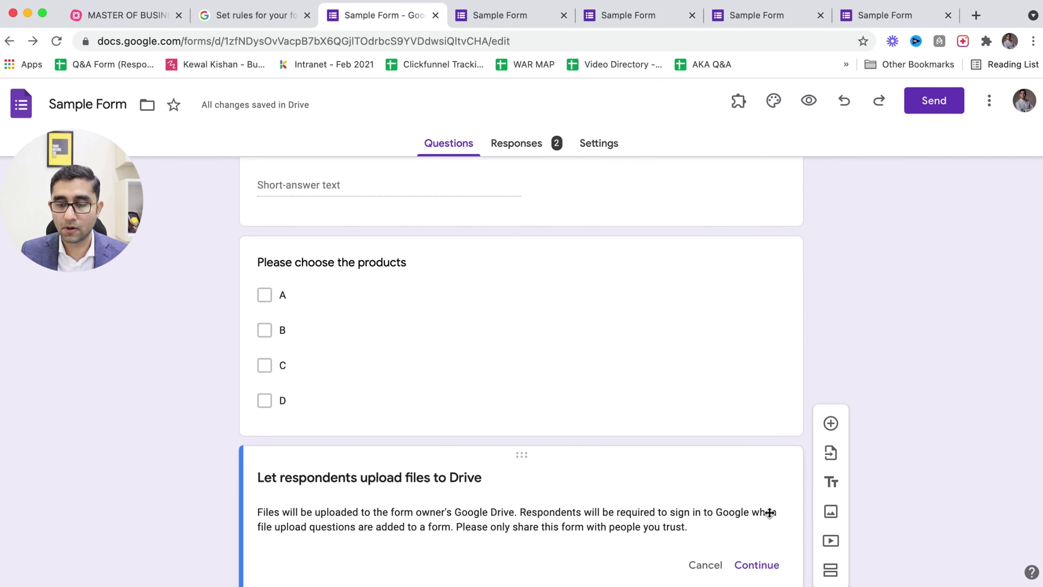
left_click(757, 564)
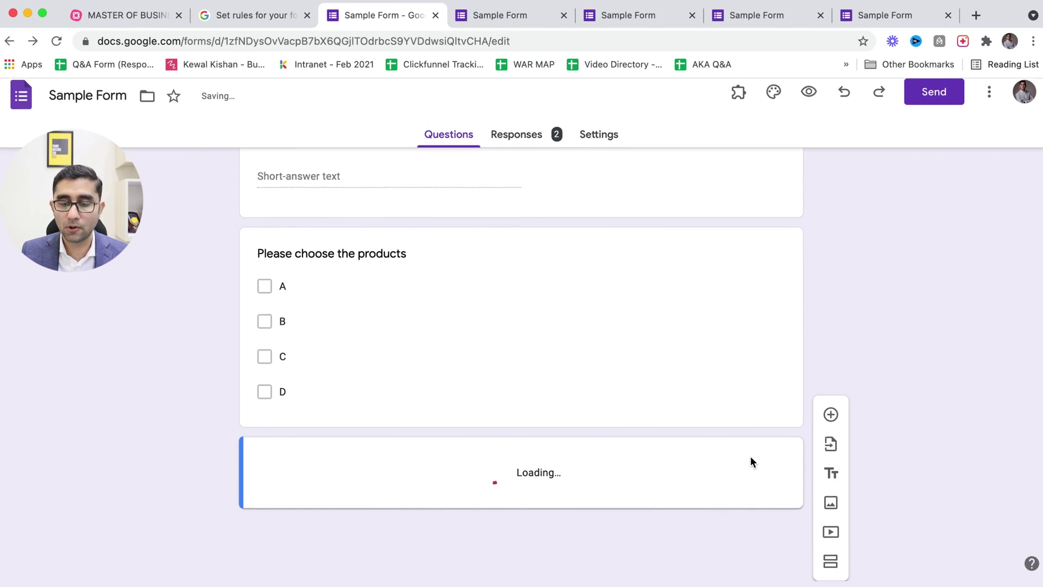
left_click(773, 523)
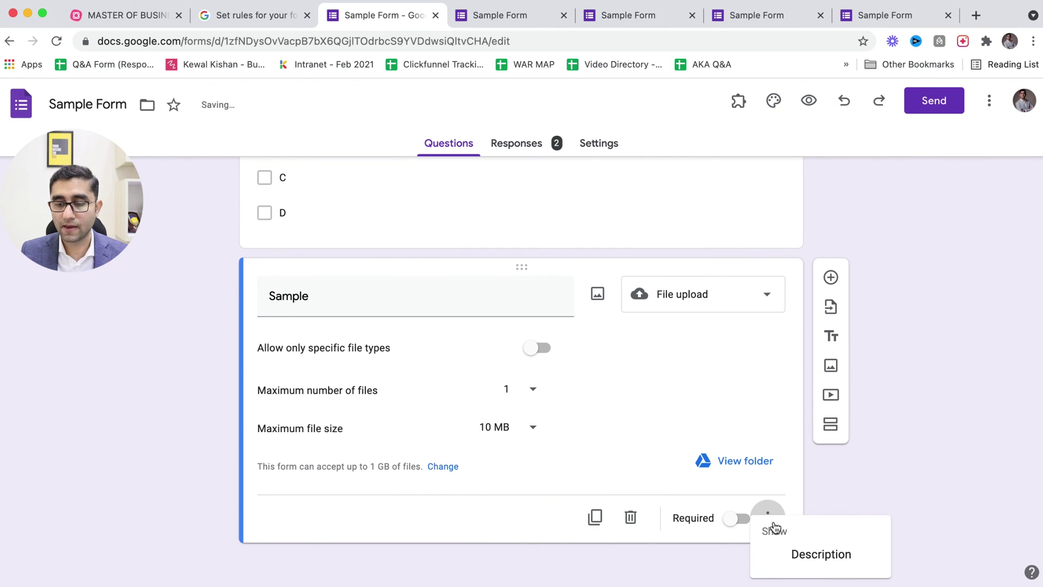
left_click(862, 480)
- Try Linear scale and then Multiple-choice grid as the Sample question type
left_click(688, 288)
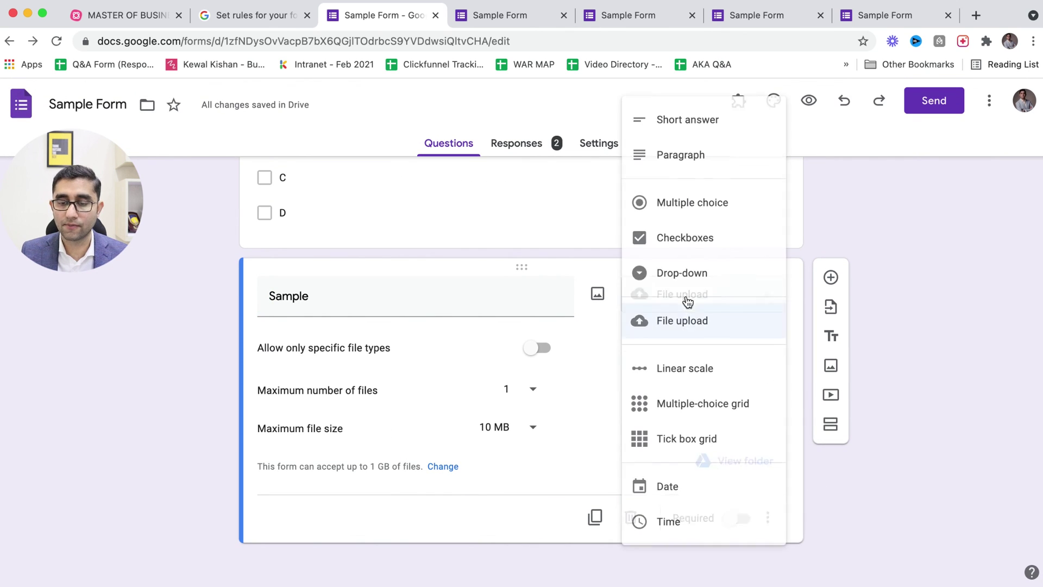
left_click(677, 374)
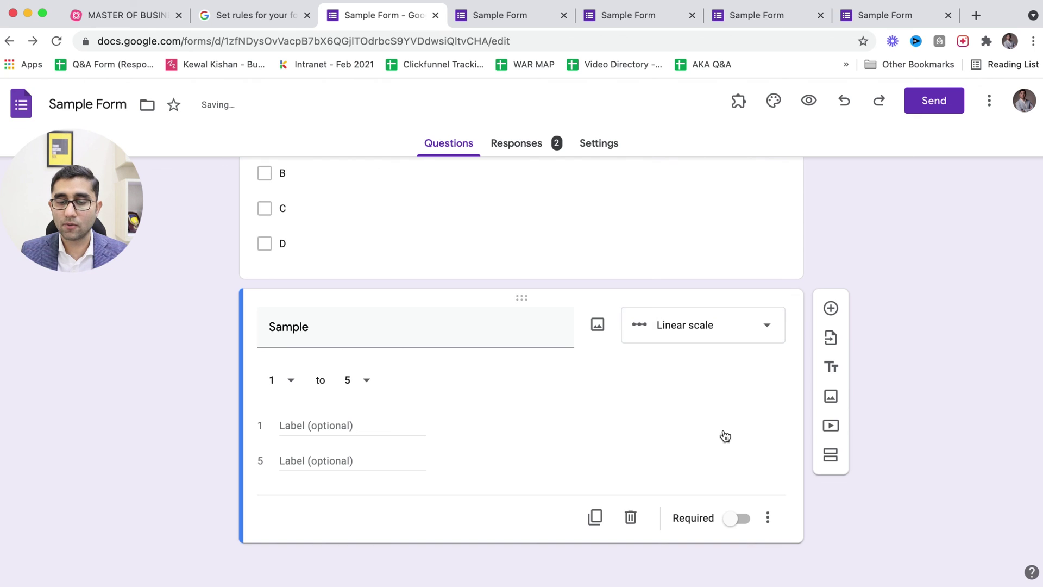
left_click(766, 522)
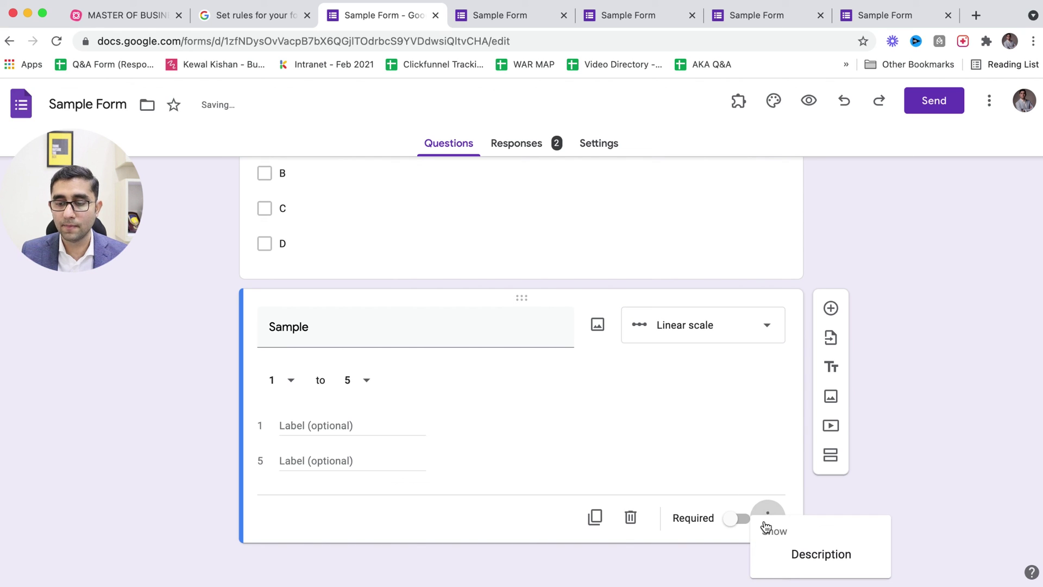
left_click(722, 331)
left_click(710, 326)
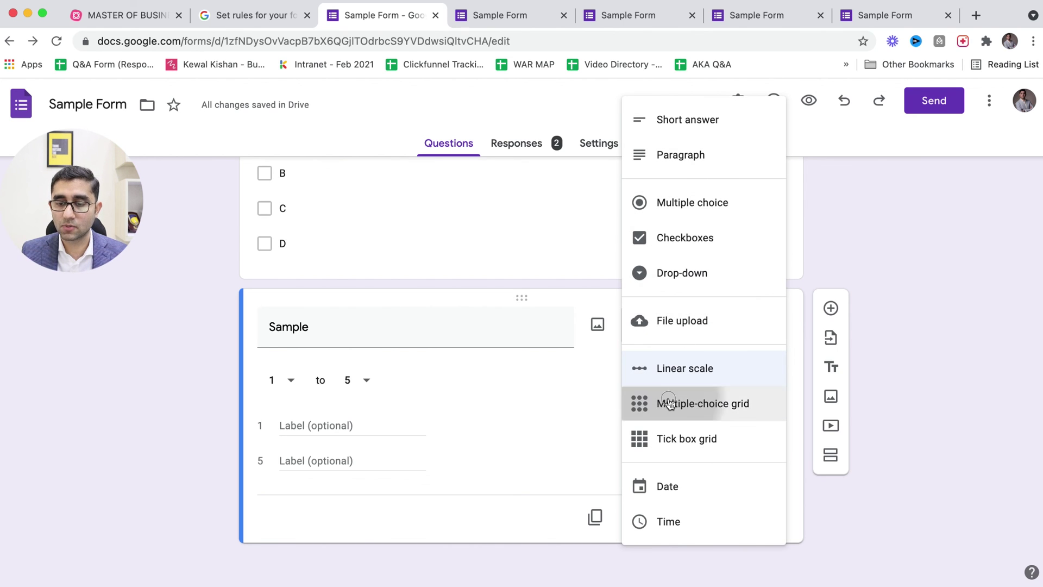
left_click(701, 403)
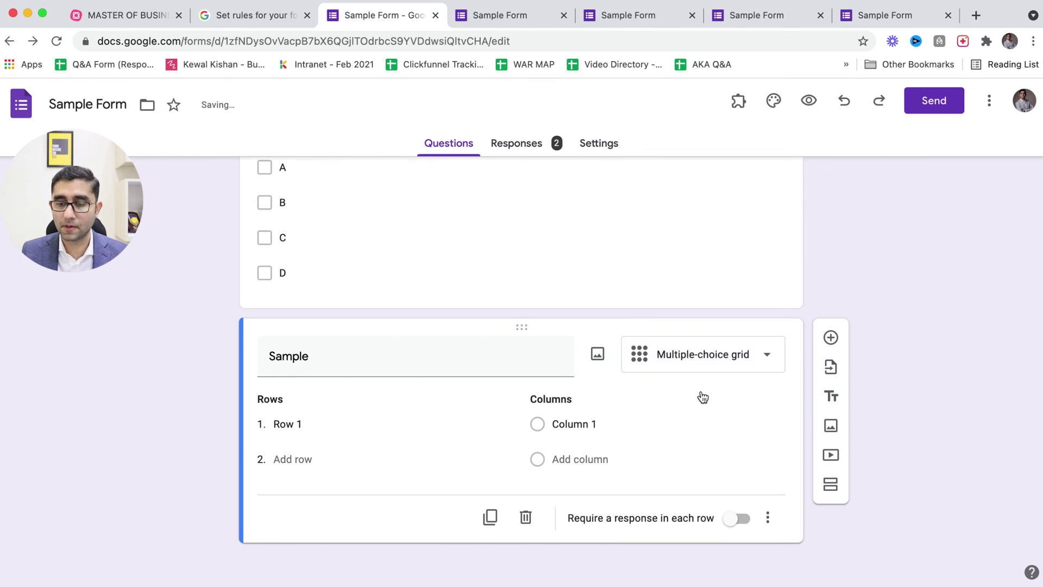
left_click(769, 517)
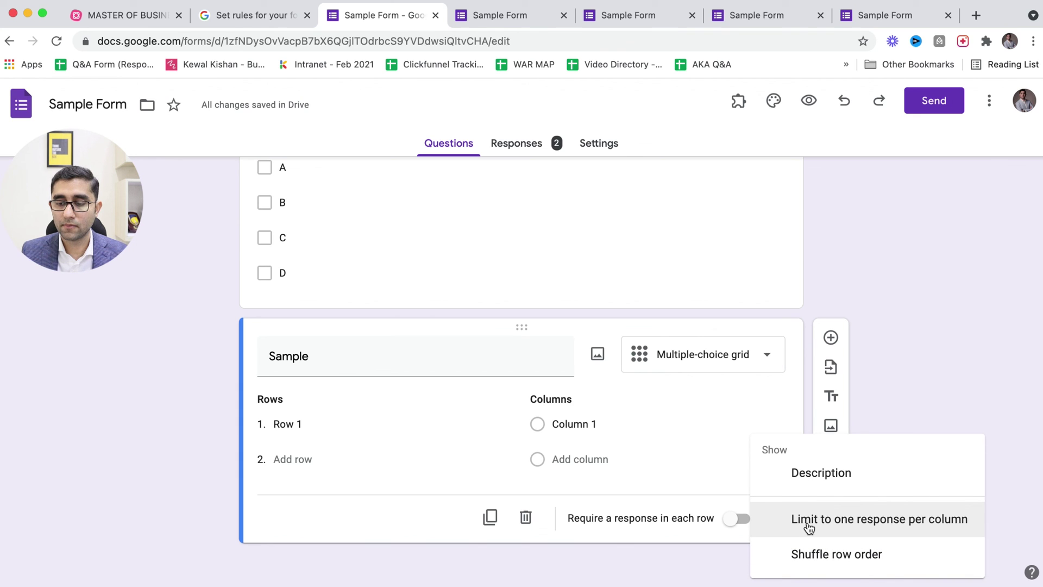
left_click(715, 554)
- Make Sample a Tick box grid limited to one response per column, then delete it
left_click(705, 353)
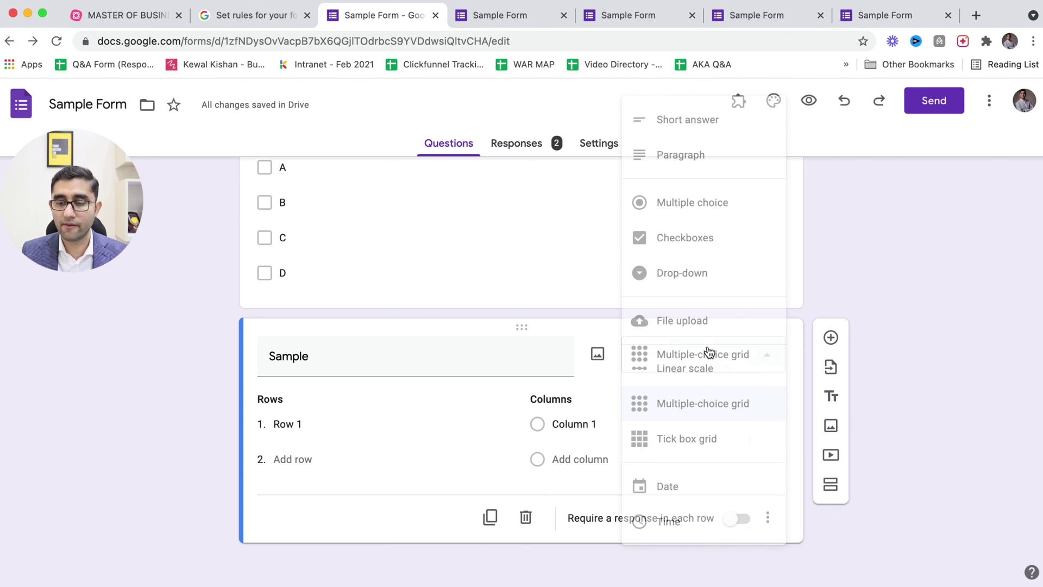
left_click(693, 435)
left_click(768, 519)
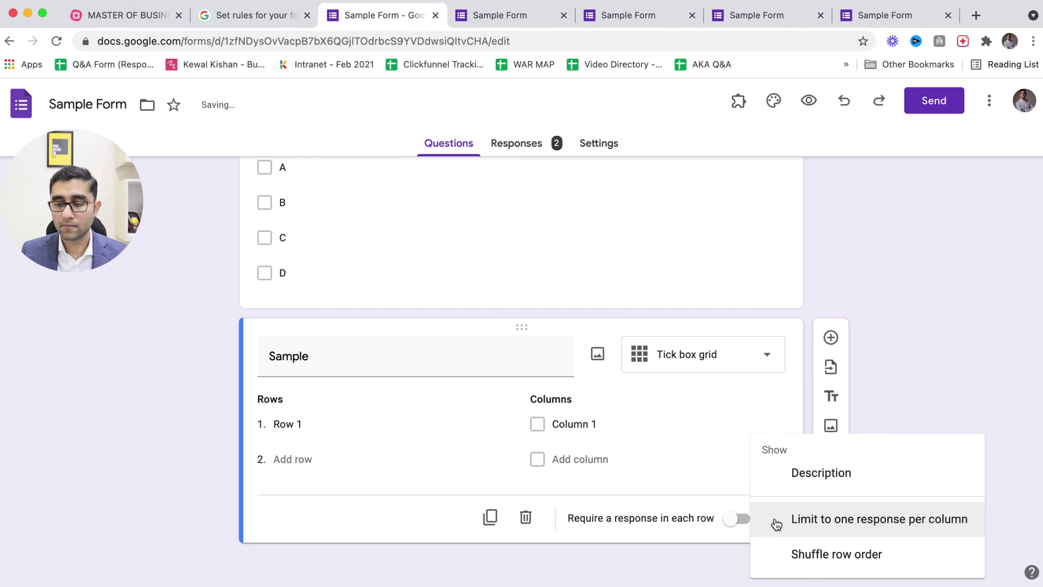
left_click(845, 521)
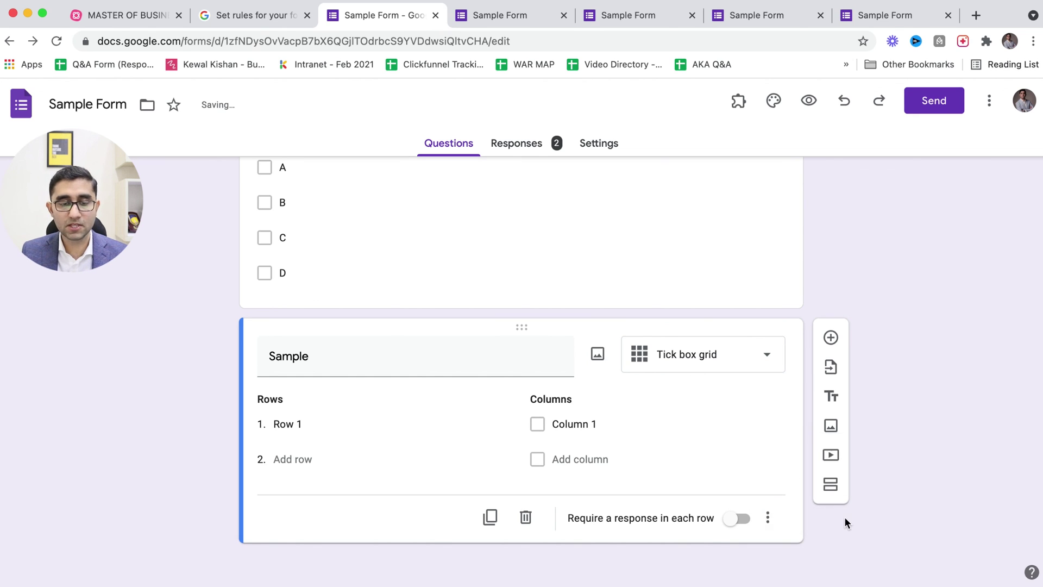
left_click(768, 518)
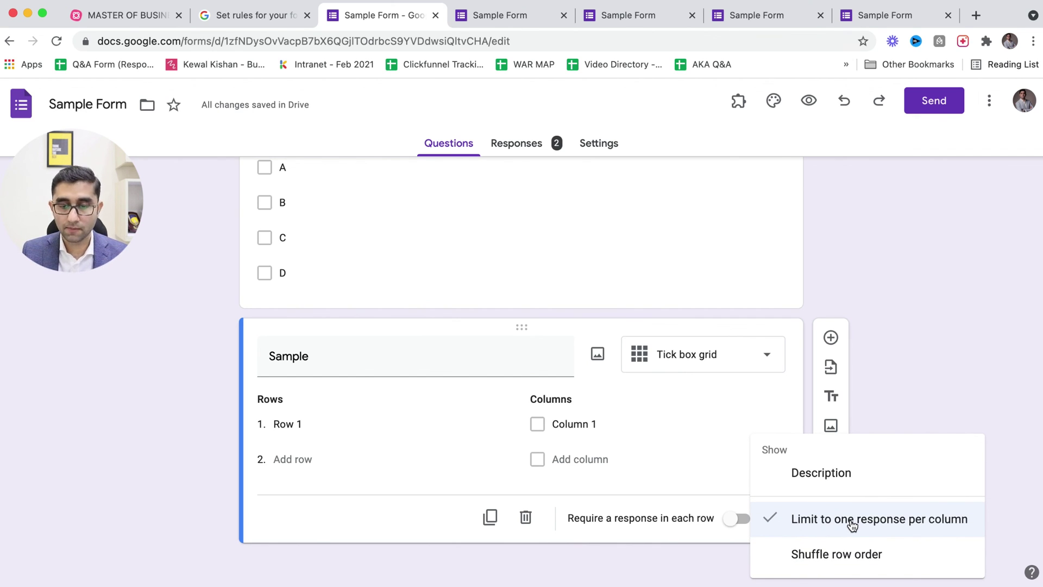
left_click(693, 469)
left_click(768, 519)
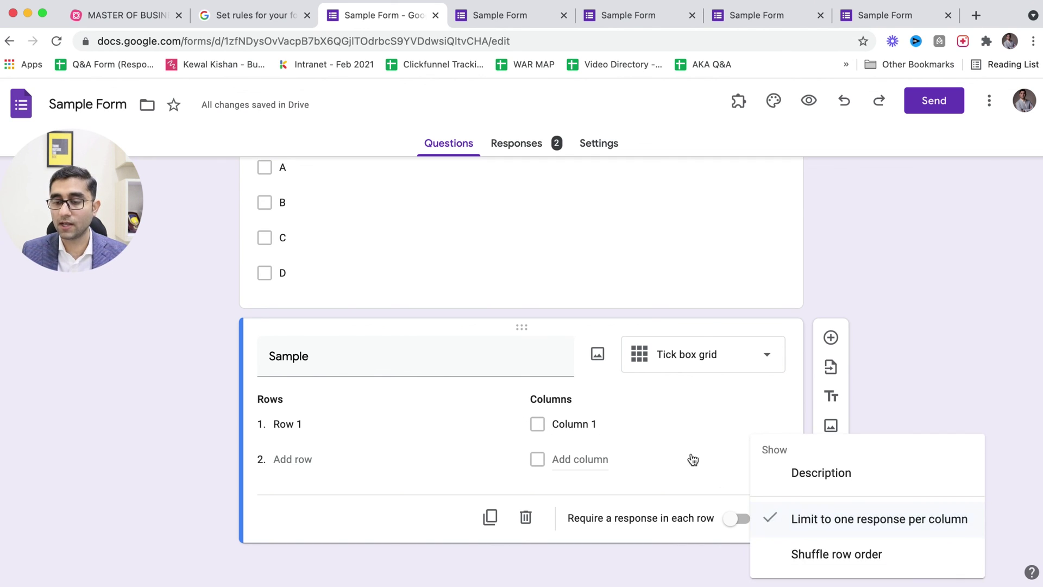
left_click(728, 486)
left_click(525, 516)
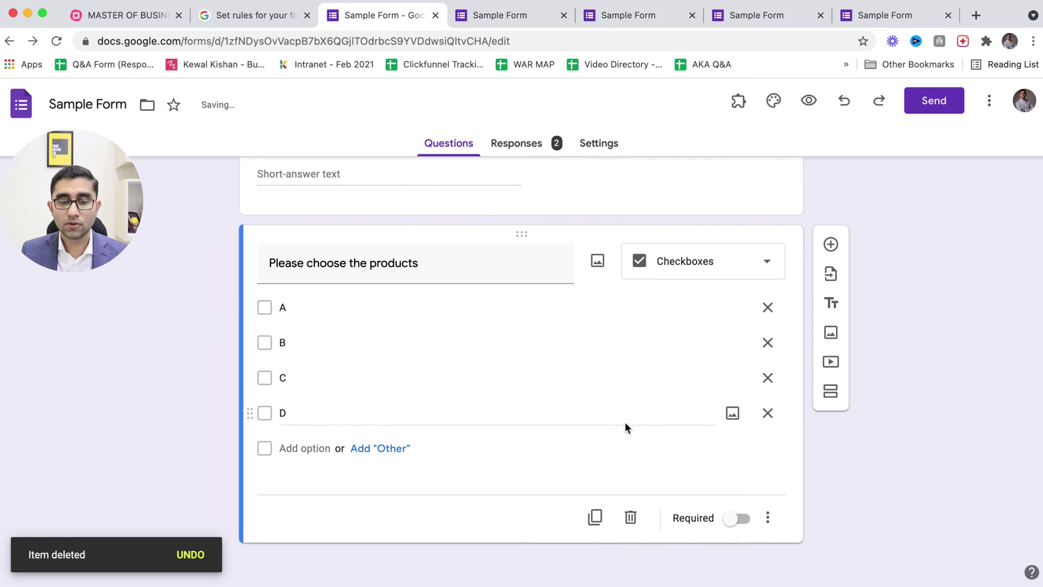
scroll(625, 427, "up", 10)
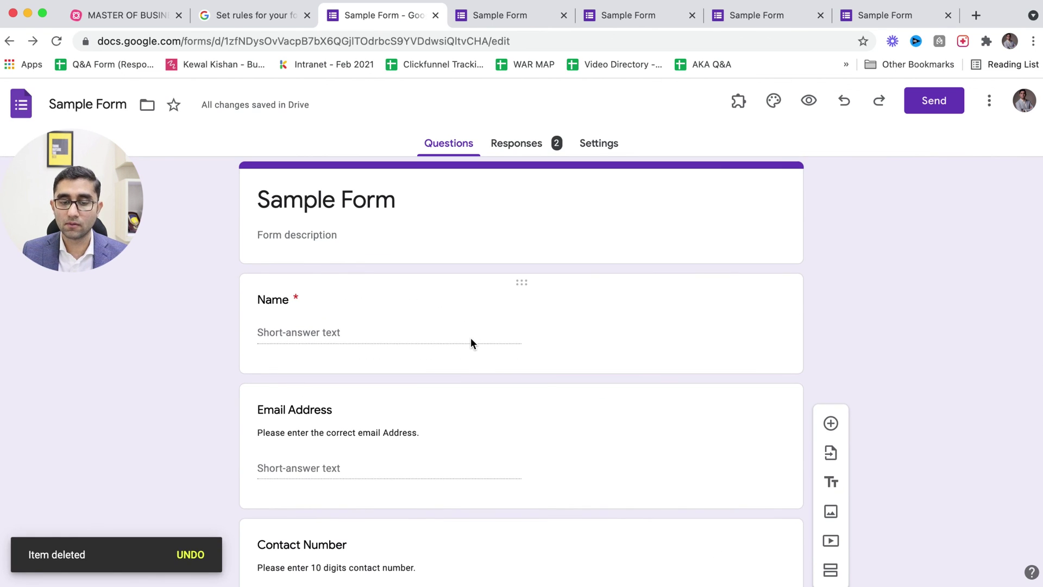
left_click(470, 343)
scroll(467, 353, "down", 3)
left_click(466, 359)
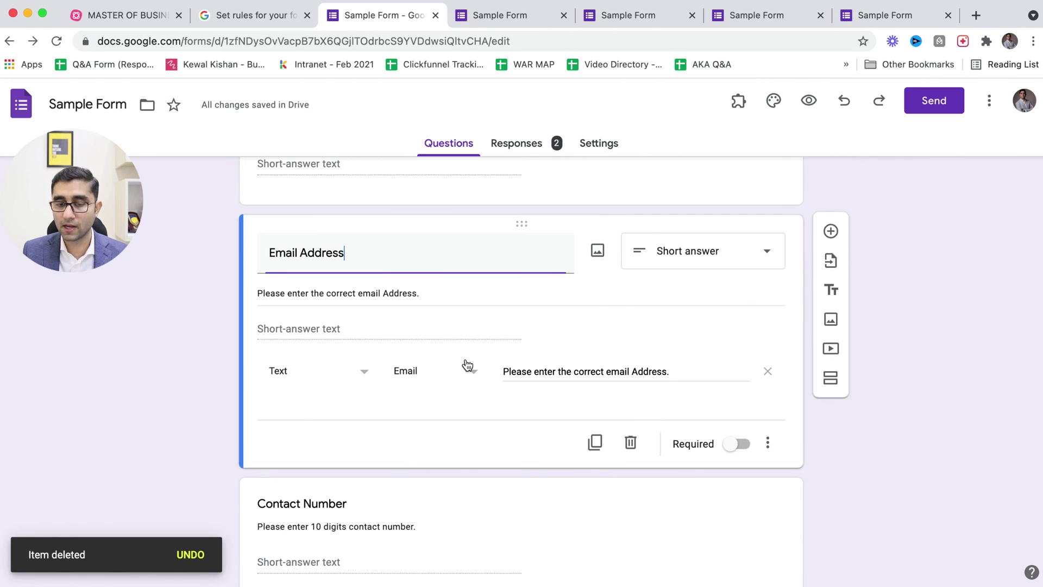
scroll(467, 360, "down", 5)
left_click(436, 319)
scroll(435, 320, "down", 1)
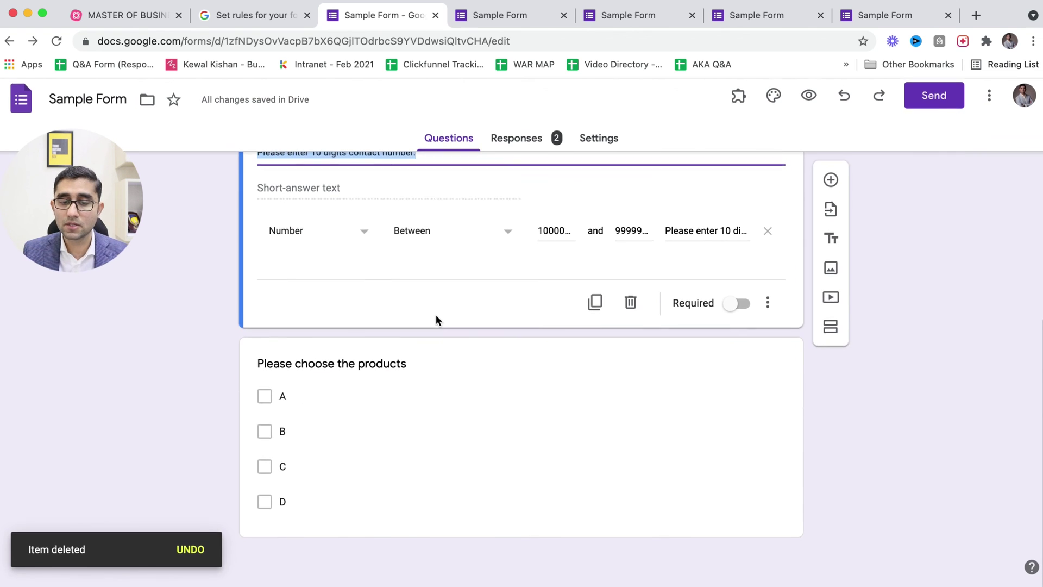
left_click(409, 387)
scroll(409, 383, "up", 10)
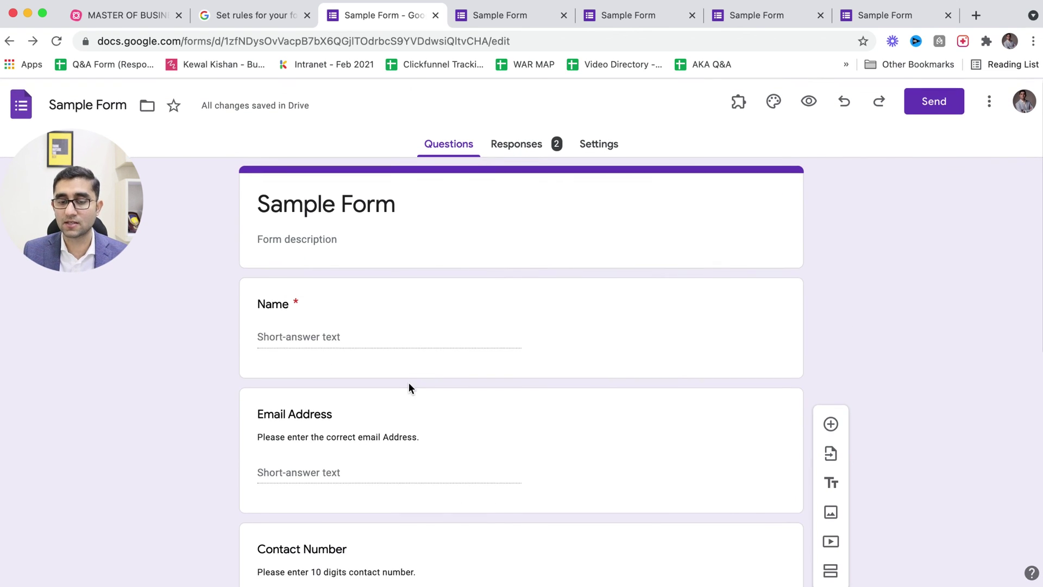
left_click(412, 313)
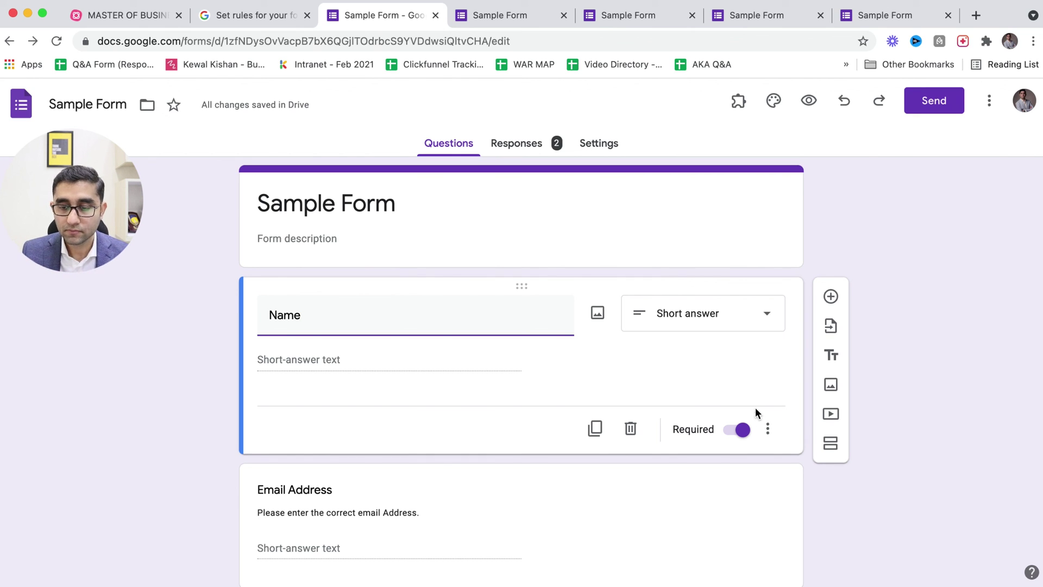
- Turn on response validation for the Name question and set its kind to Text (Contains)
left_click(768, 429)
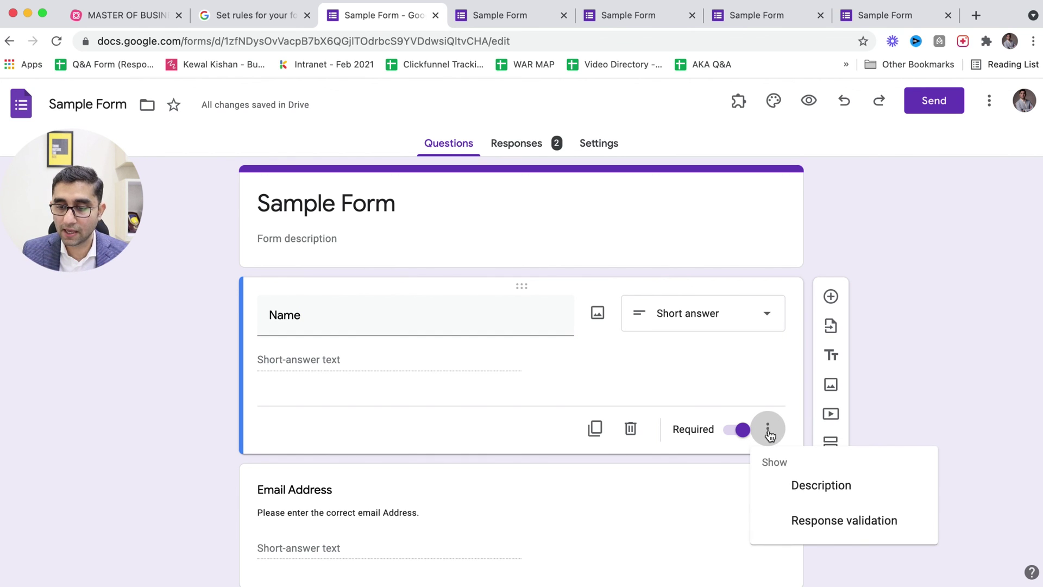
left_click(814, 520)
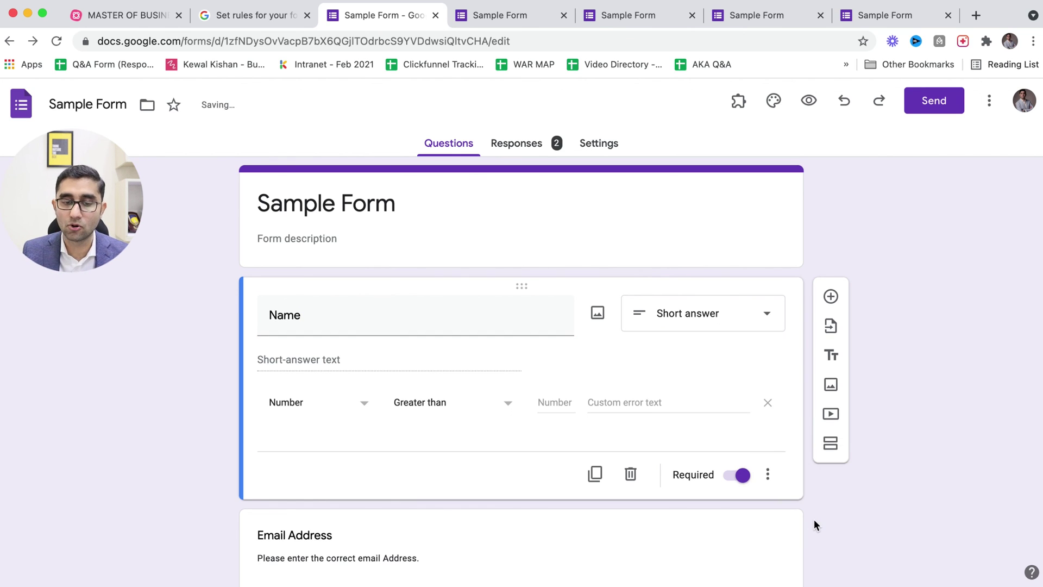
left_click(298, 400)
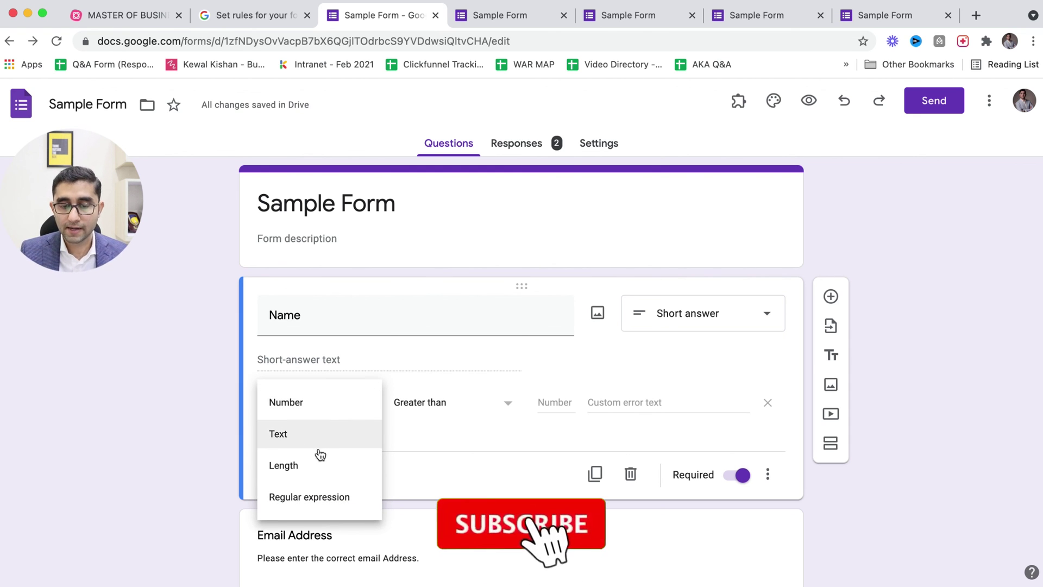
left_click(280, 436)
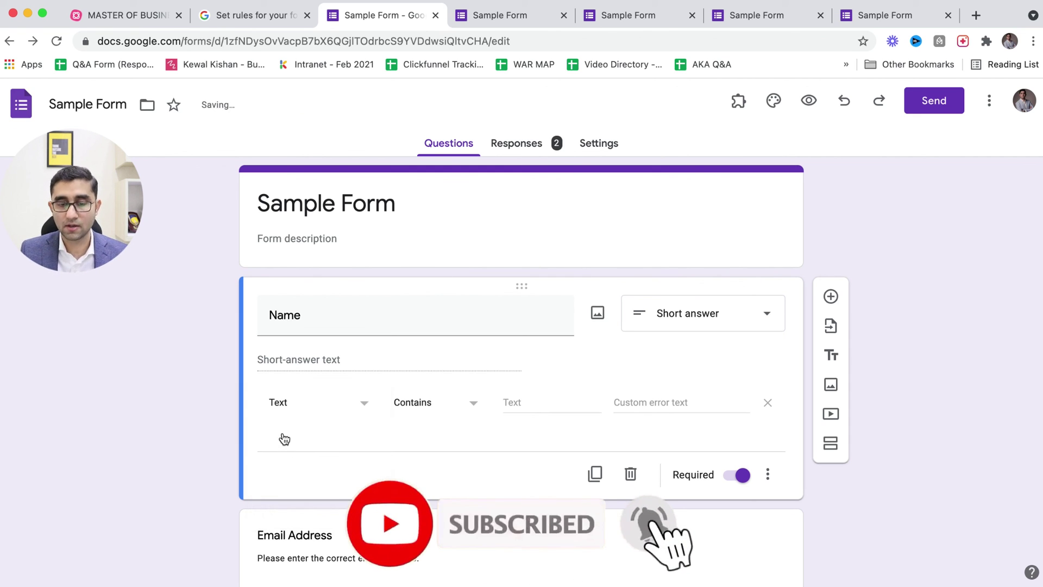